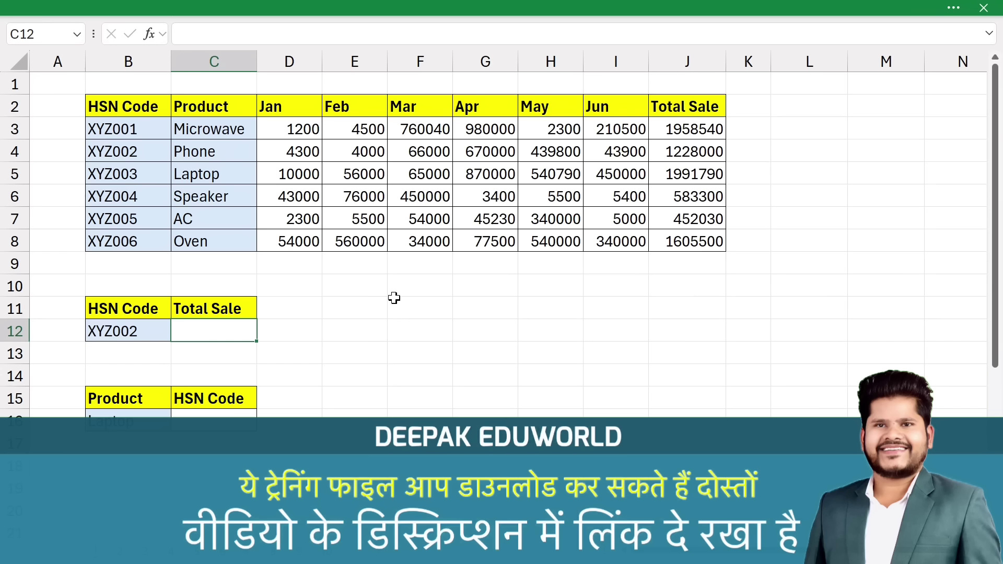
{"action": "left_click", "coordinate": [149, 332]}
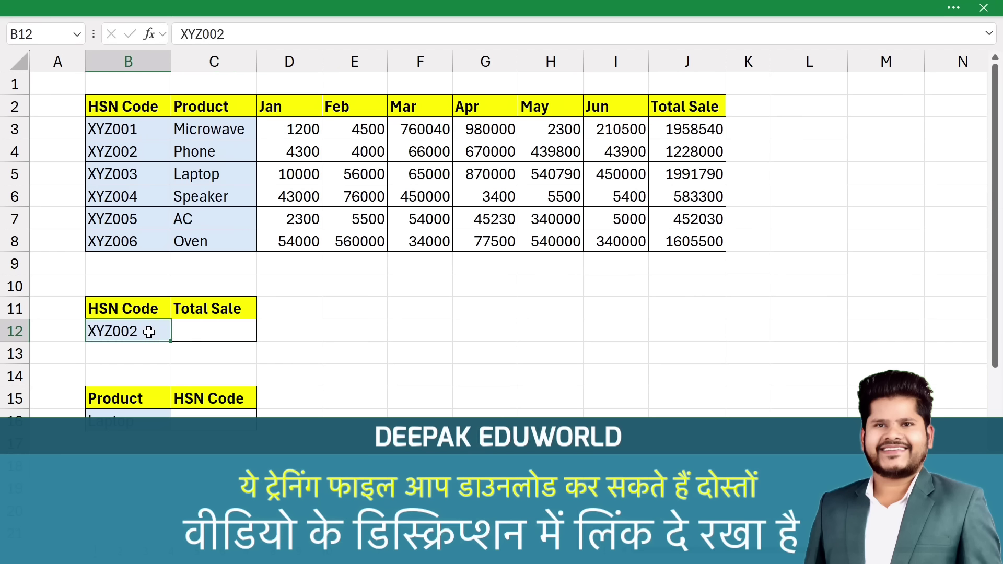
{"action": "left_click_drag", "start_coordinate": [125, 131], "coordinate": [685, 195]}
{"action": "left_click", "coordinate": [130, 197]}
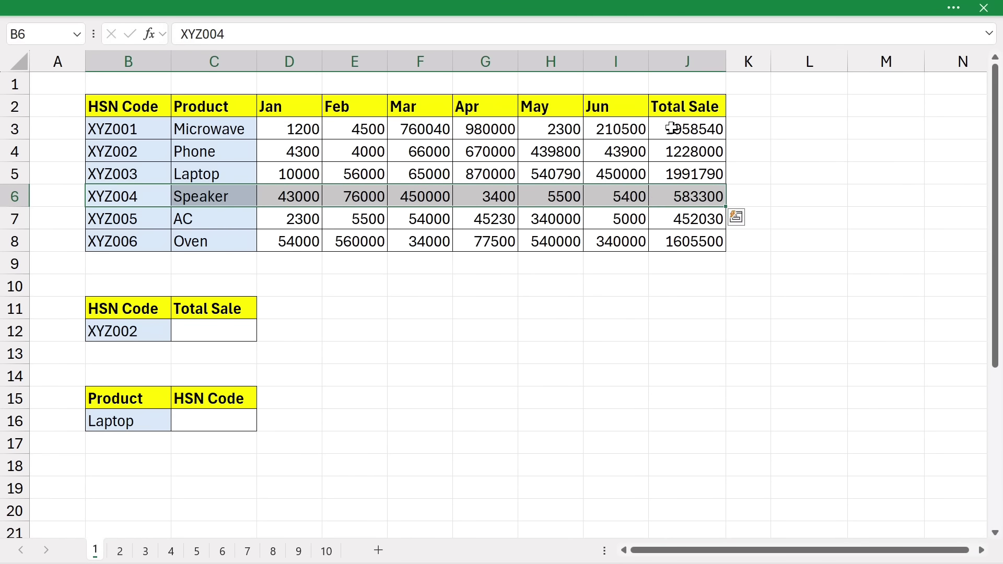
Enter =XLOOKUP(B12,B3:B8,J3:J8) in C12 to return the total sale for the HSN code in B12.
{"action": "left_click", "coordinate": [213, 331]}
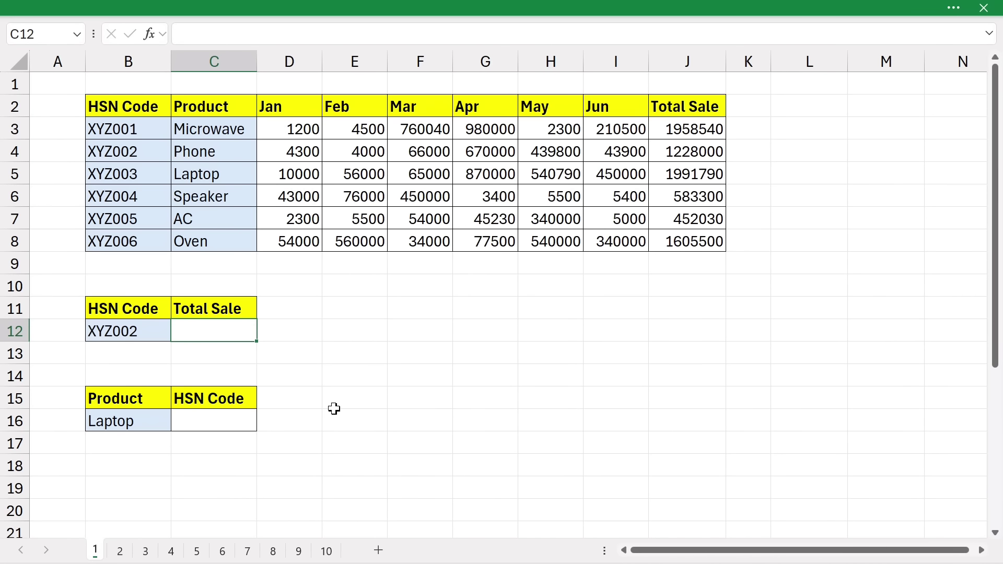
{"action": "type", "text": "=xloo"}
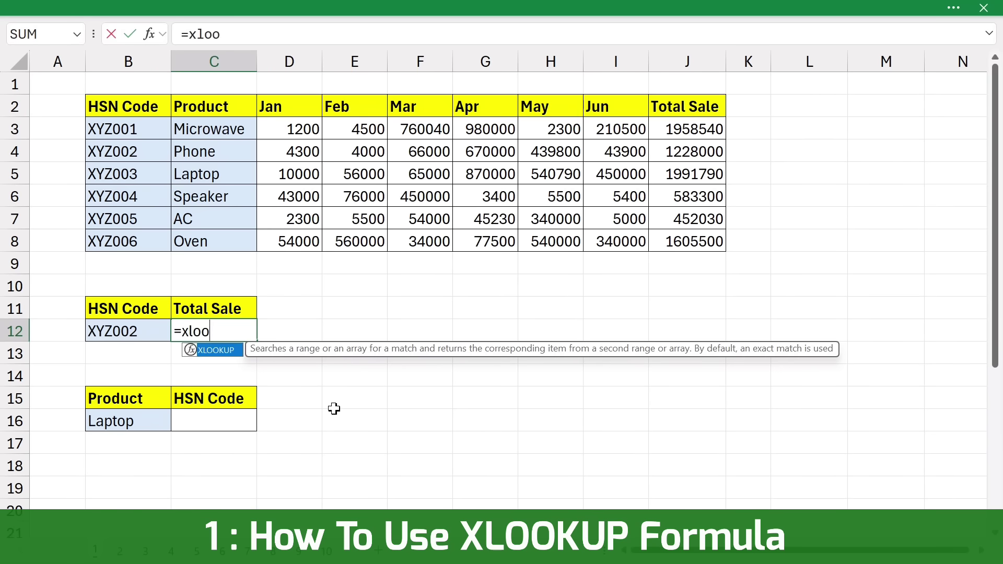
{"action": "key", "text": "Tab"}
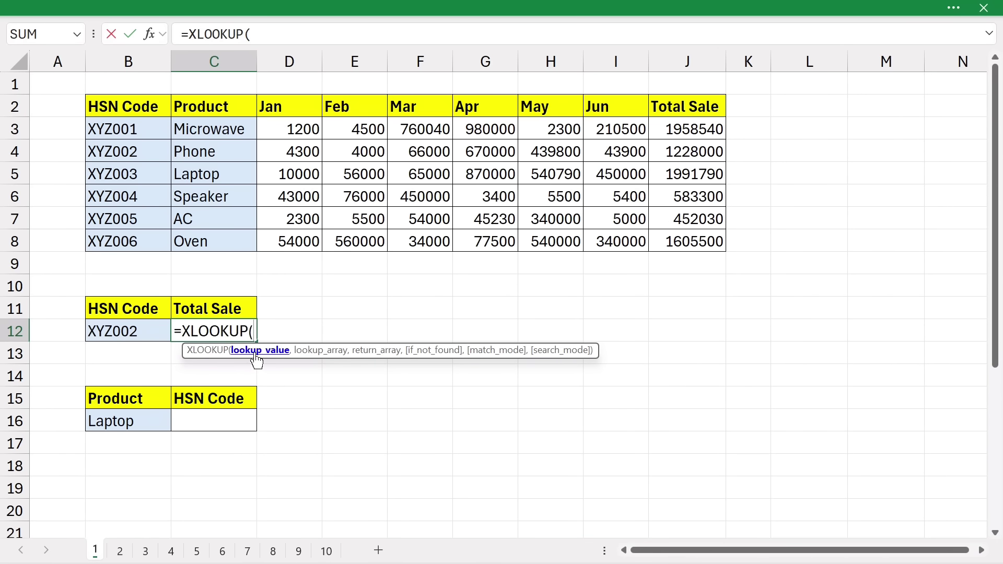
{"action": "left_click", "coordinate": [148, 330]}
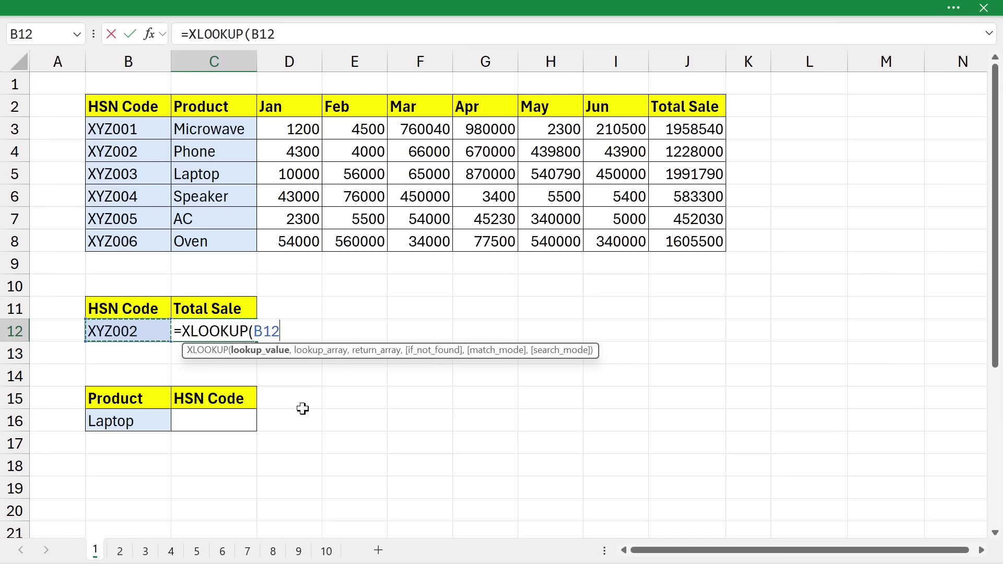
{"action": "type", "text": ","}
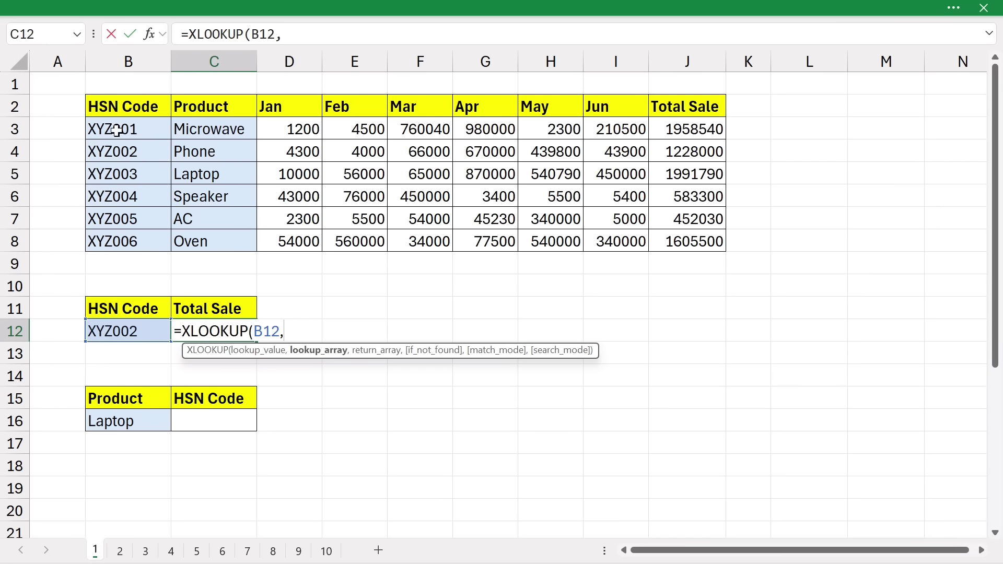
{"action": "left_click_drag", "start_coordinate": [116, 131], "coordinate": [119, 238]}
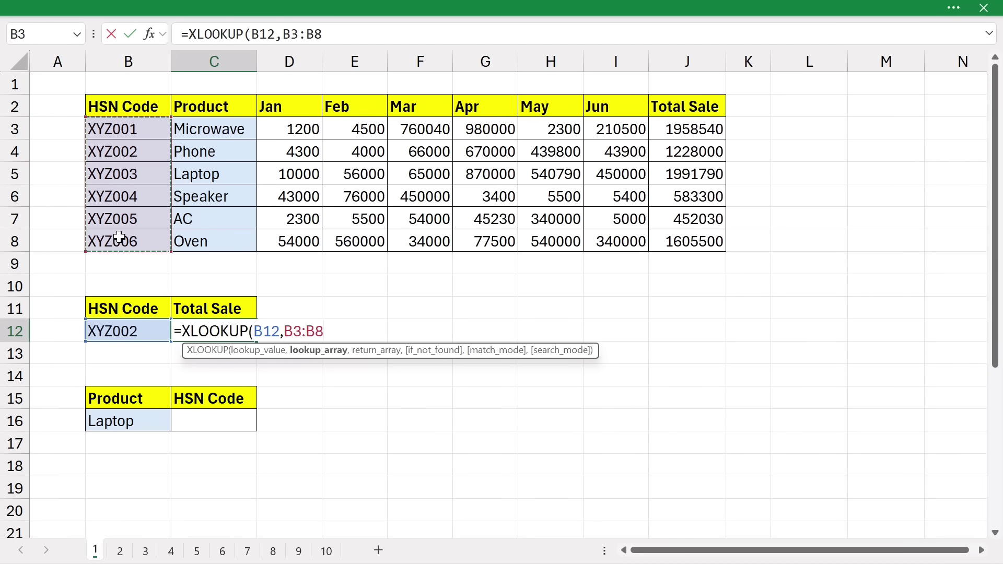
{"action": "type", "text": ","}
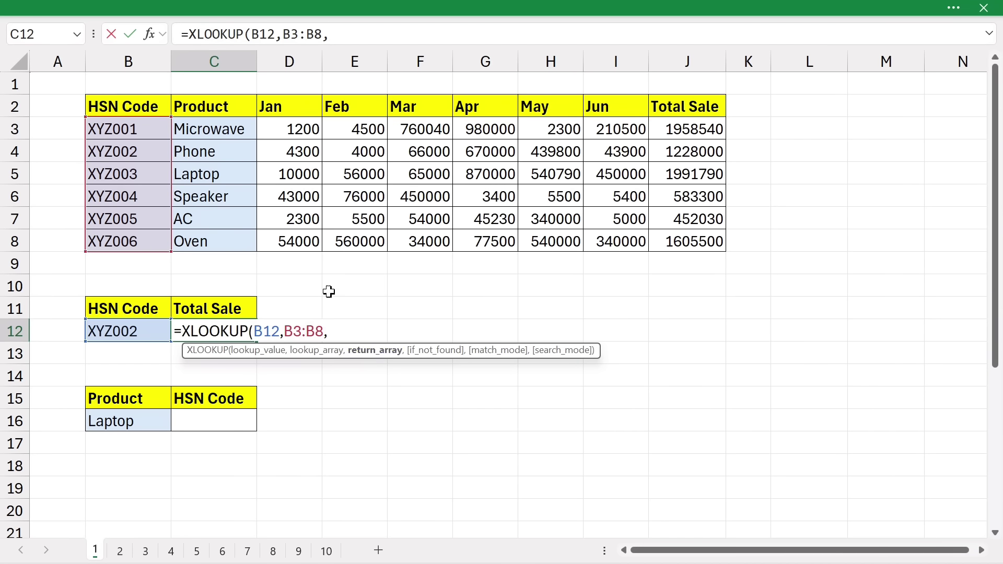
{"action": "left_click_drag", "start_coordinate": [686, 128], "coordinate": [679, 242]}
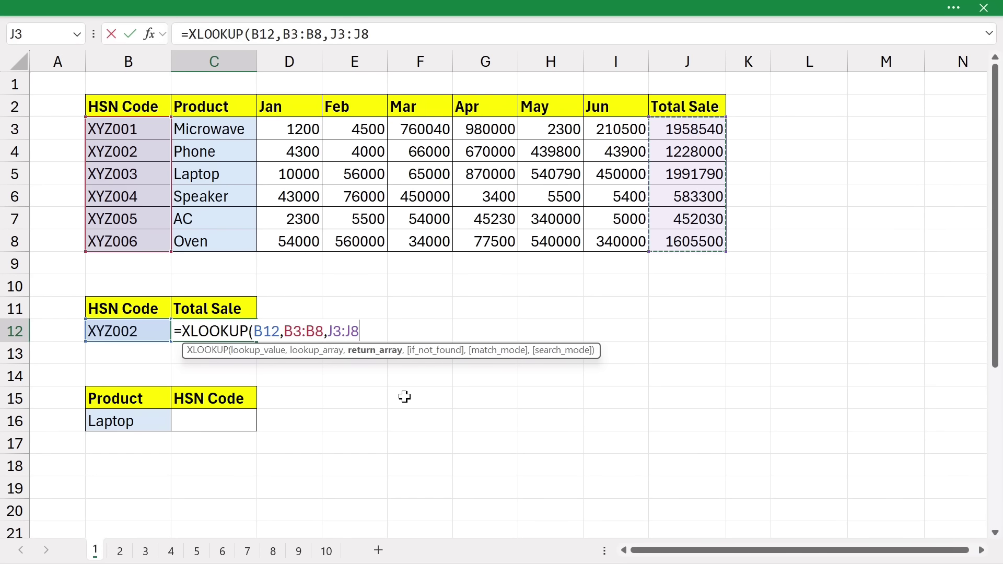
{"action": "type", "text": ")"}
{"action": "key", "text": "Return"}
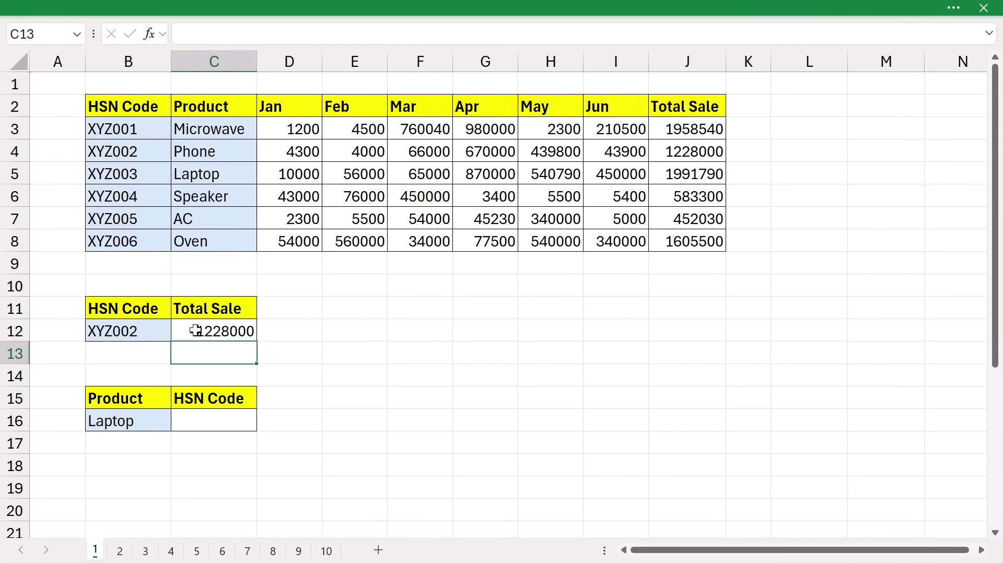
{"action": "left_click", "coordinate": [147, 338]}
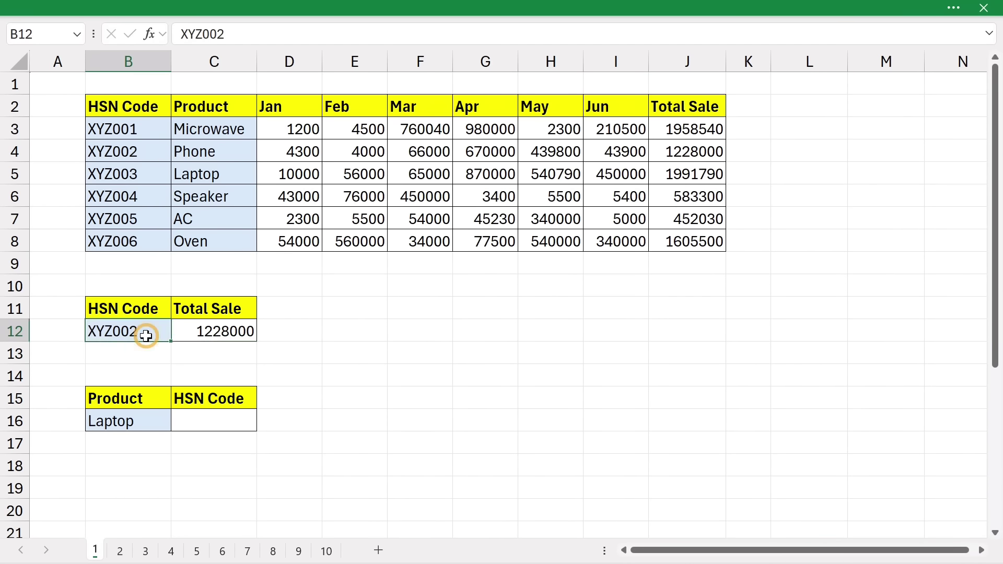
{"action": "left_click_drag", "start_coordinate": [133, 125], "coordinate": [128, 264]}
{"action": "left_click_drag", "start_coordinate": [149, 149], "coordinate": [678, 150]}
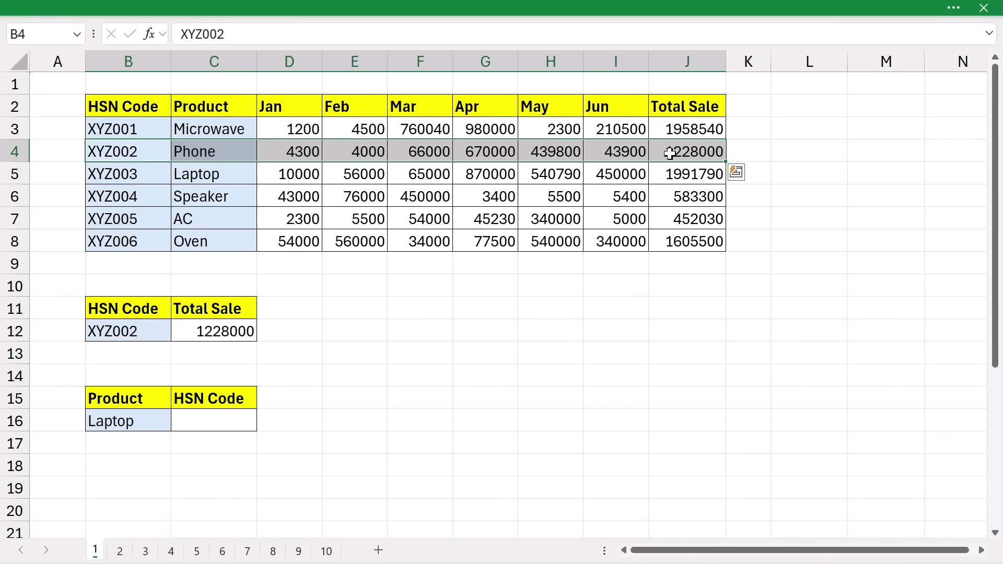
Change the HSN code in B12 to XYZ004 and check the Total Sale formula's result in C12.
{"action": "double_click", "coordinate": [150, 331]}
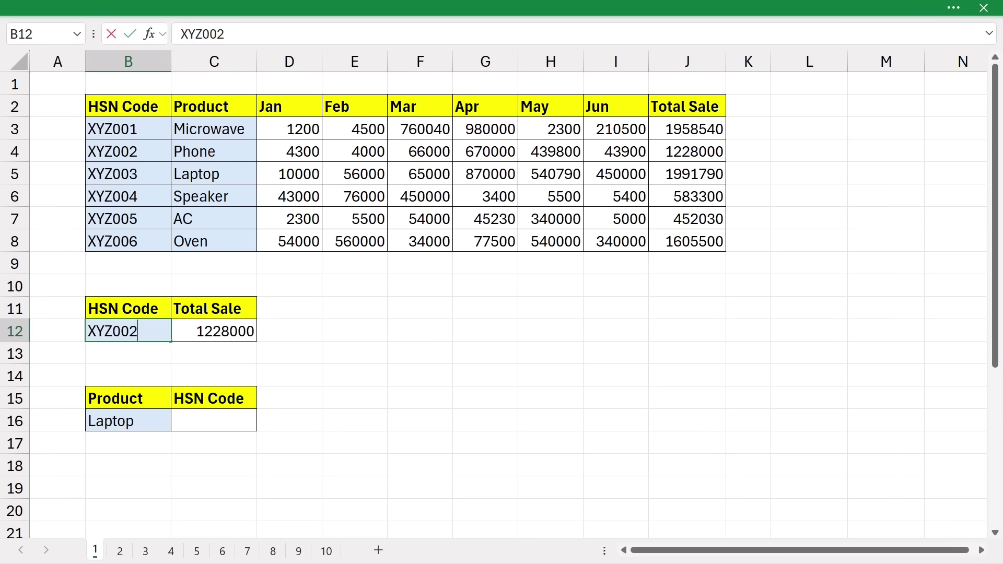
{"action": "key", "text": "BackSpace"}
{"action": "key", "text": "Return"}
{"action": "left_click", "coordinate": [237, 332]}
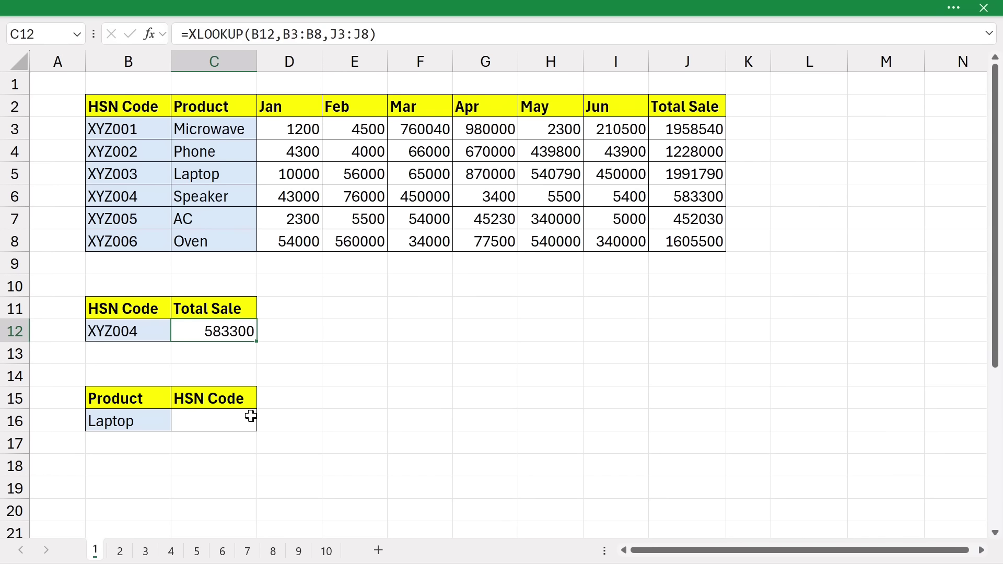
{"action": "left_click", "coordinate": [214, 421]}
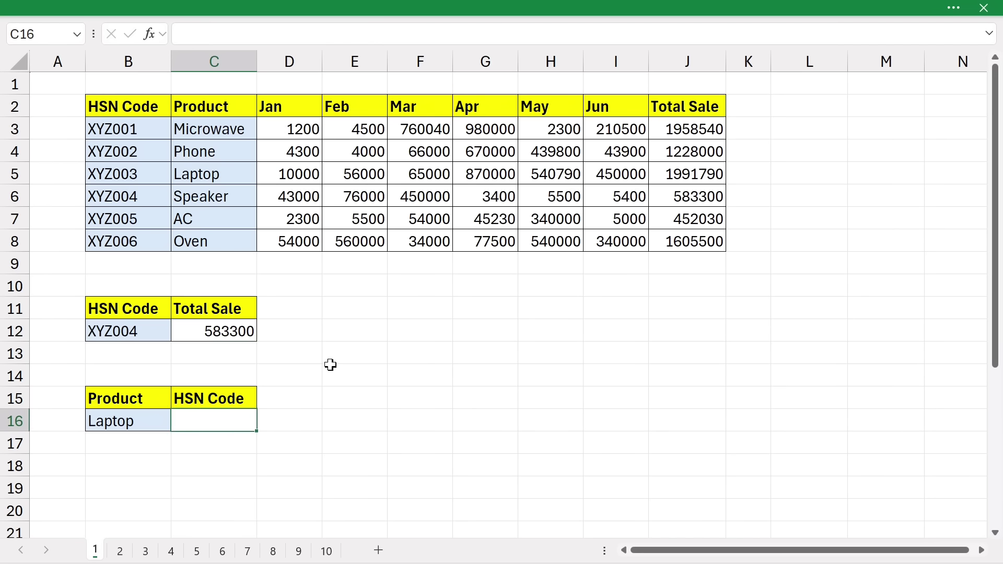
{"action": "left_click_drag", "start_coordinate": [112, 129], "coordinate": [107, 240]}
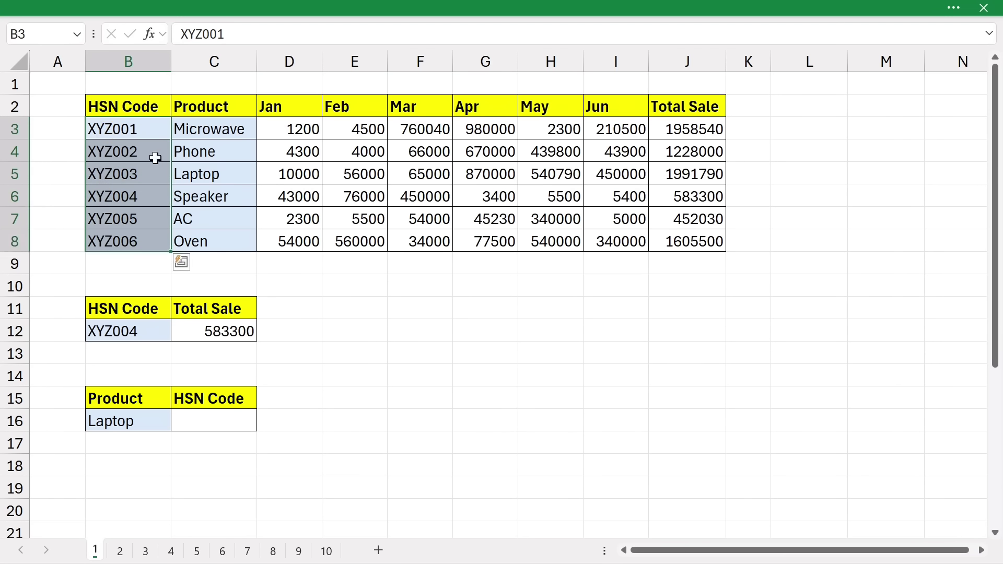
{"action": "left_click", "coordinate": [207, 418]}
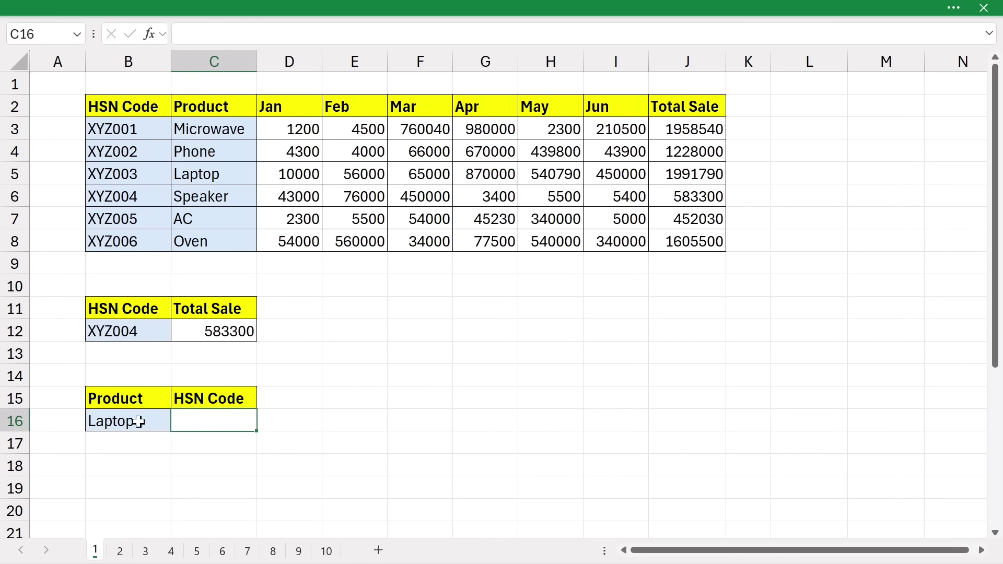
{"action": "left_click_drag", "start_coordinate": [207, 130], "coordinate": [205, 229]}
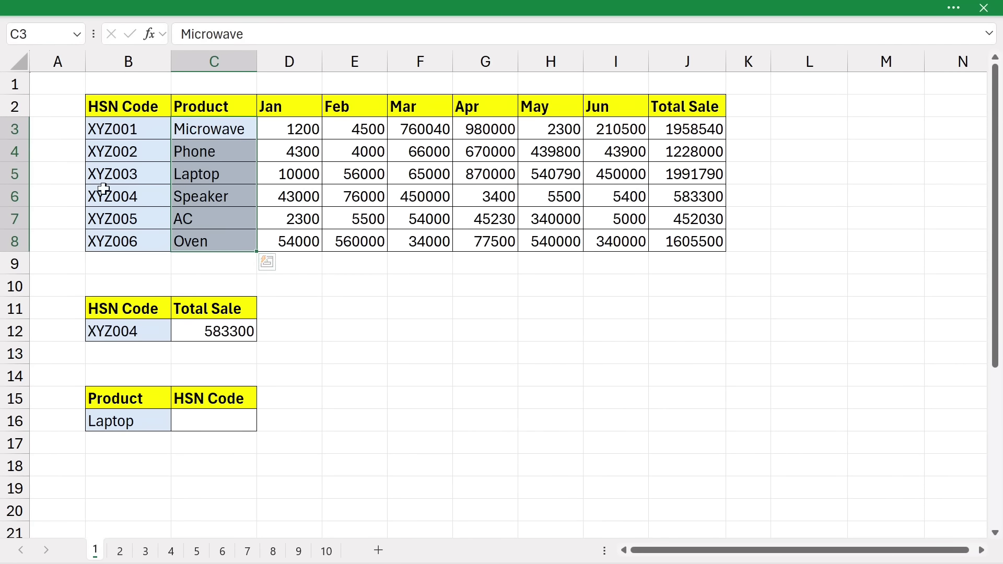
Enter =XLOOKUP(B16,C3:C8,B3:B8) in C16 to return the HSN code for the product in B16.
{"action": "left_click", "coordinate": [202, 422]}
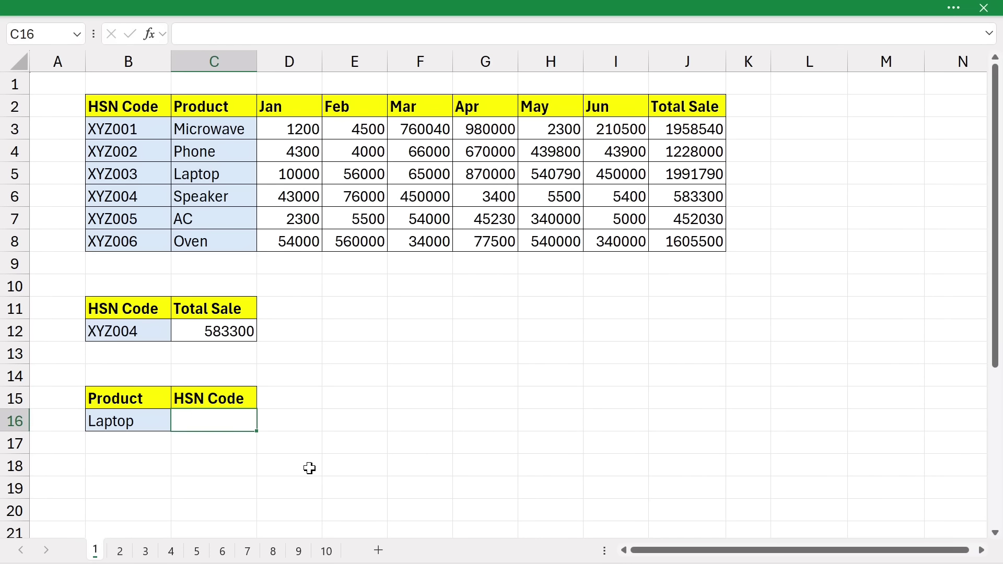
{"action": "type", "text": "=xlook"}
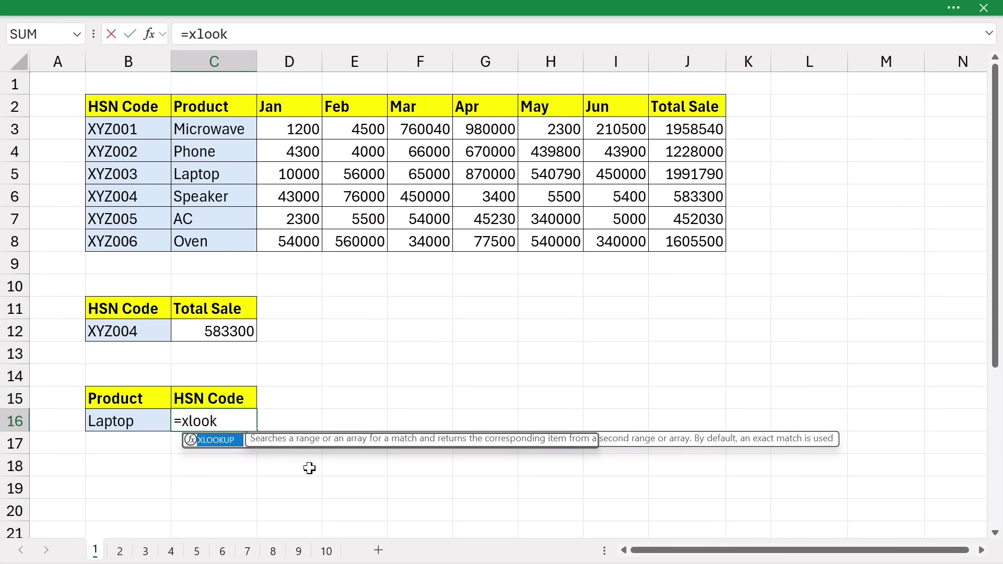
{"action": "key", "text": "Tab"}
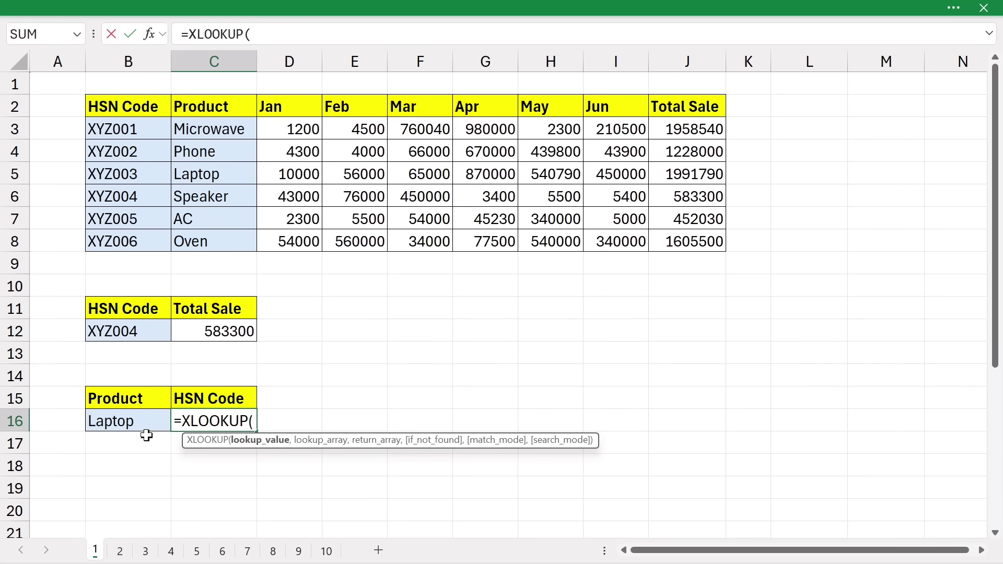
{"action": "left_click", "coordinate": [137, 421]}
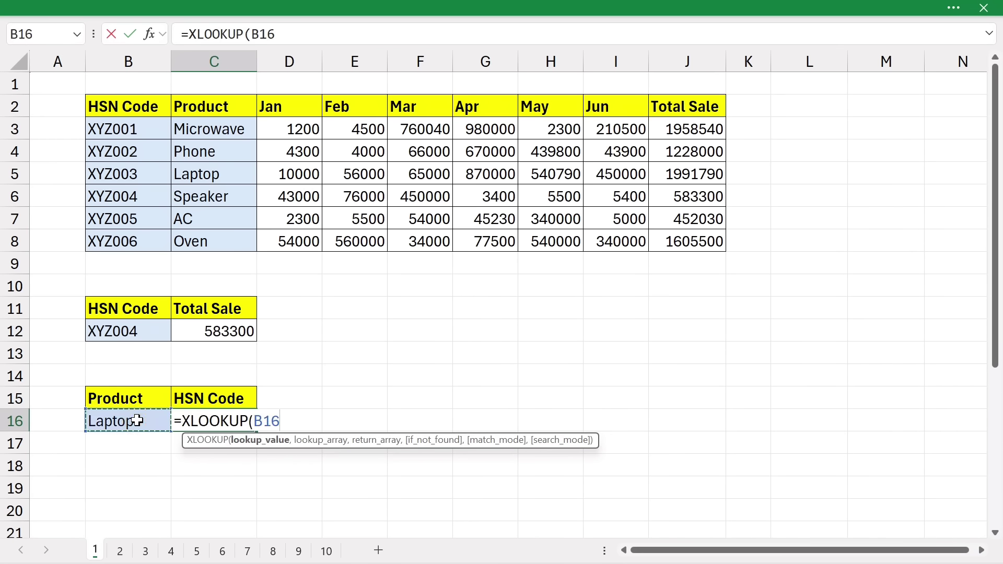
{"action": "type", "text": ","}
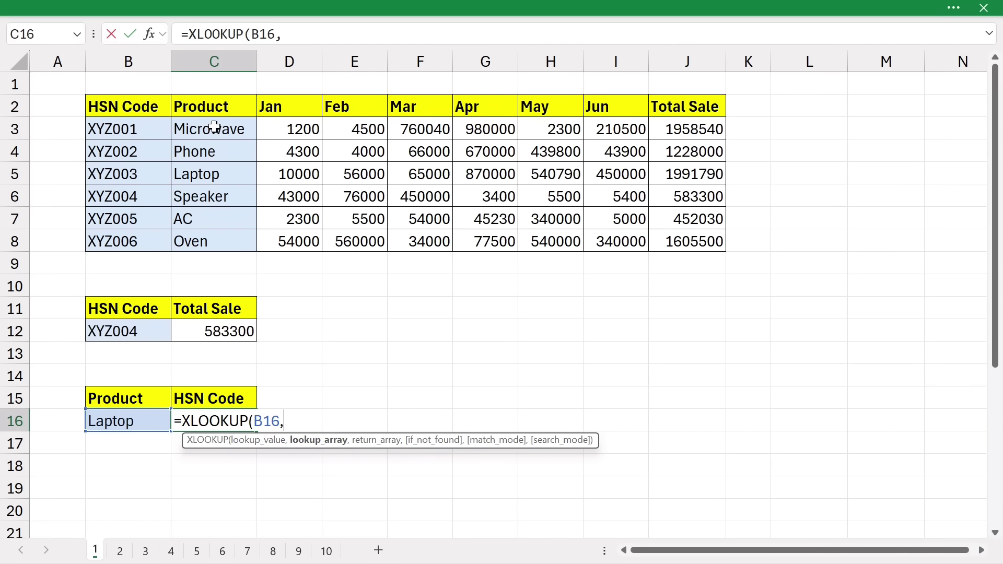
{"action": "left_click_drag", "start_coordinate": [214, 128], "coordinate": [208, 235]}
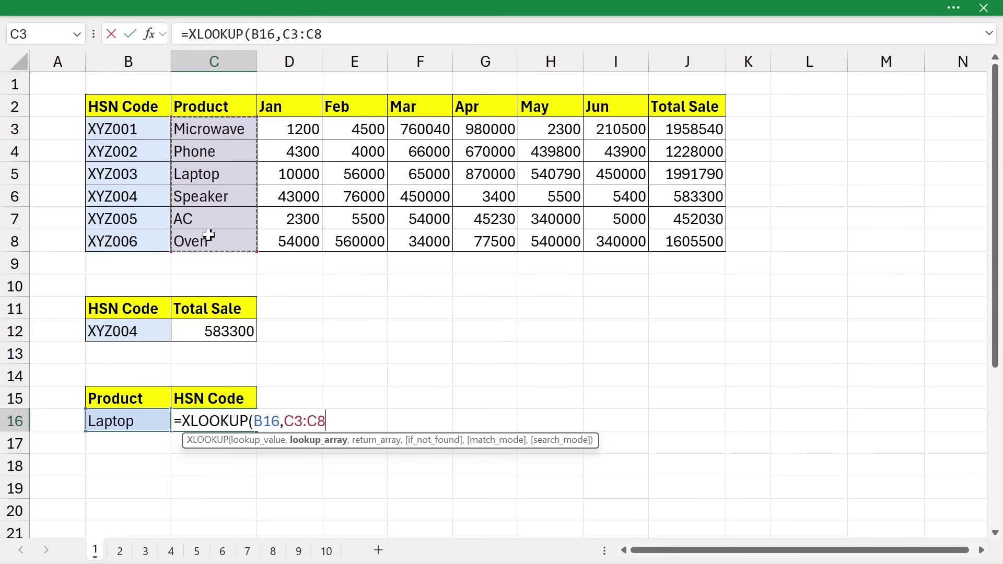
{"action": "type", "text": ","}
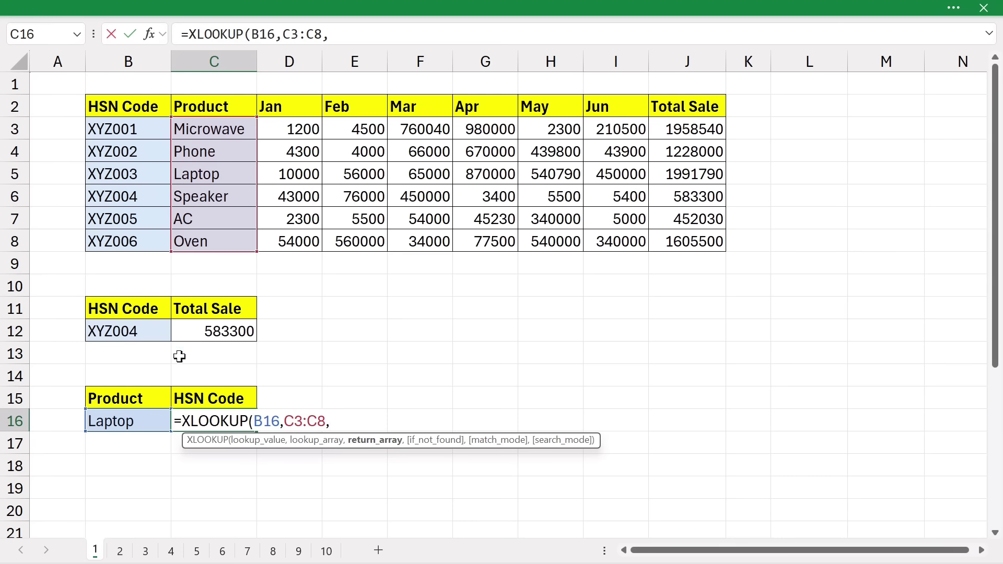
{"action": "left_click_drag", "start_coordinate": [119, 131], "coordinate": [110, 239]}
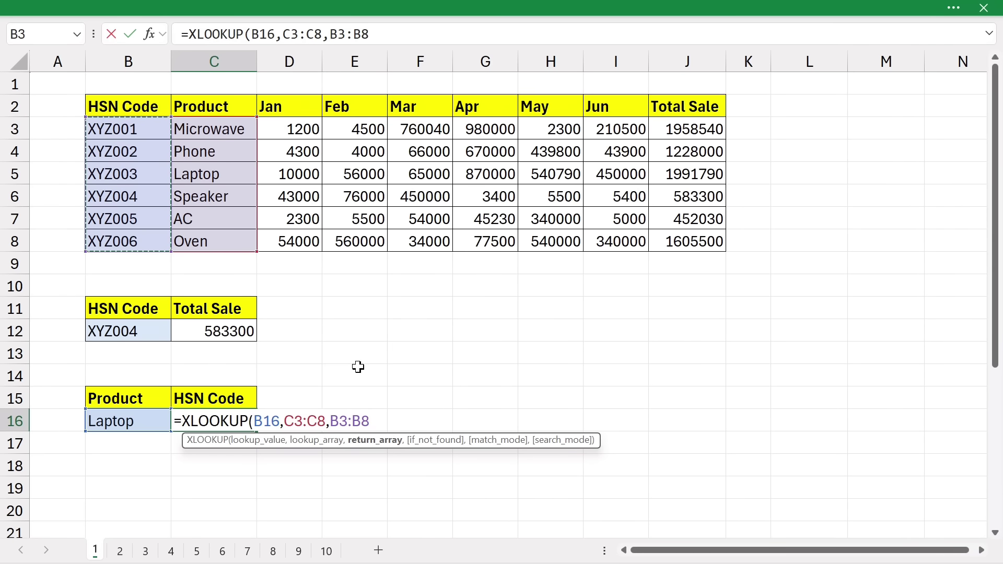
{"action": "key", "text": "Return"}
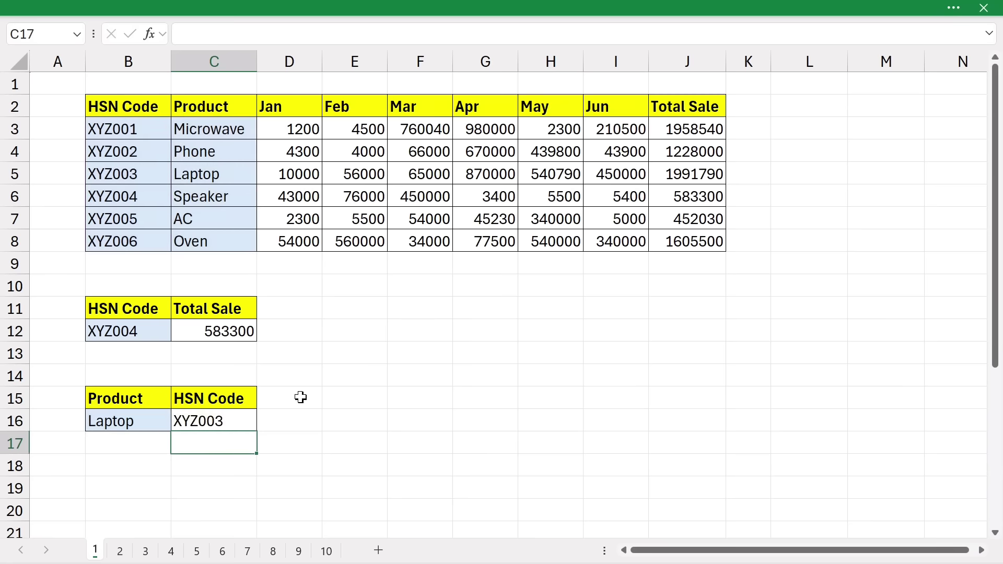
Set the product in B16 to "ac" and compare the HSN code in C16 with the AC row of the sales table.
{"action": "left_click", "coordinate": [122, 424]}
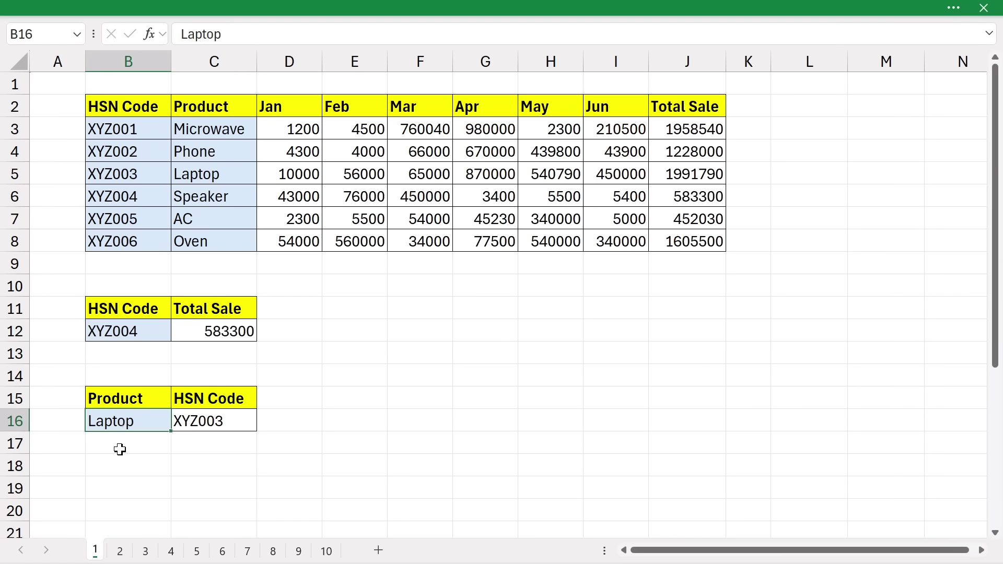
{"action": "type", "text": "ac"}
{"action": "left_click", "coordinate": [374, 462]}
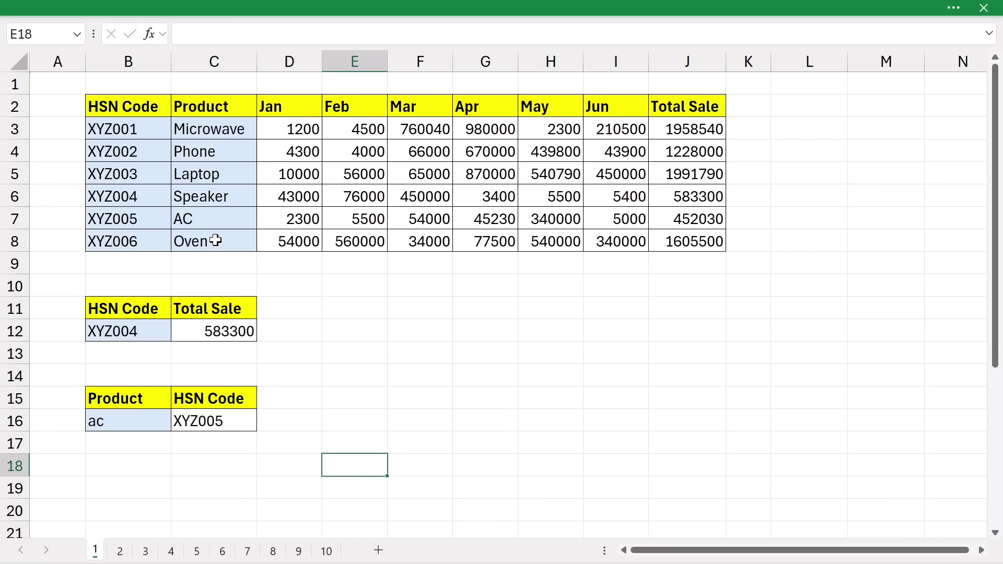
{"action": "left_click", "coordinate": [215, 215]}
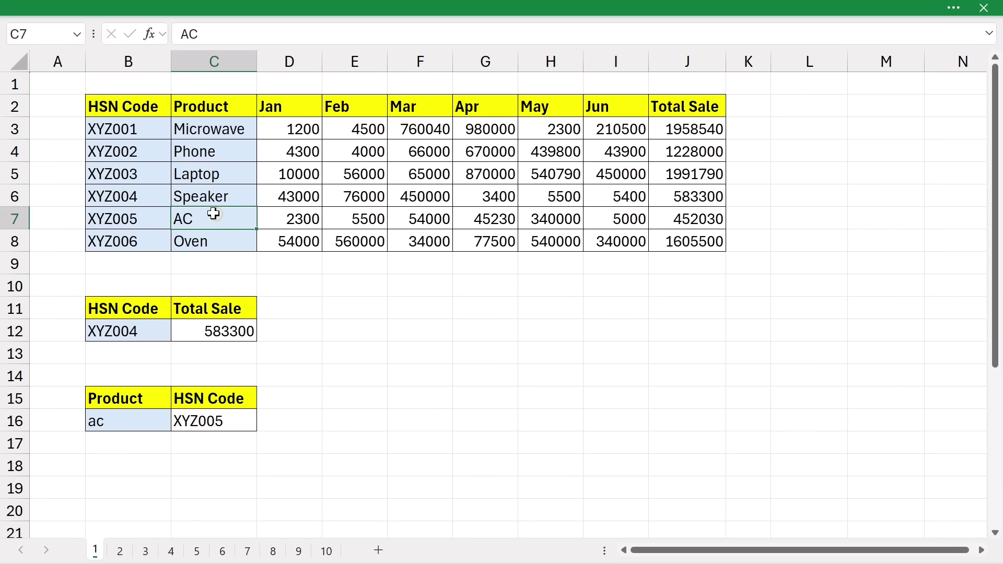
{"action": "left_click", "coordinate": [221, 421]}
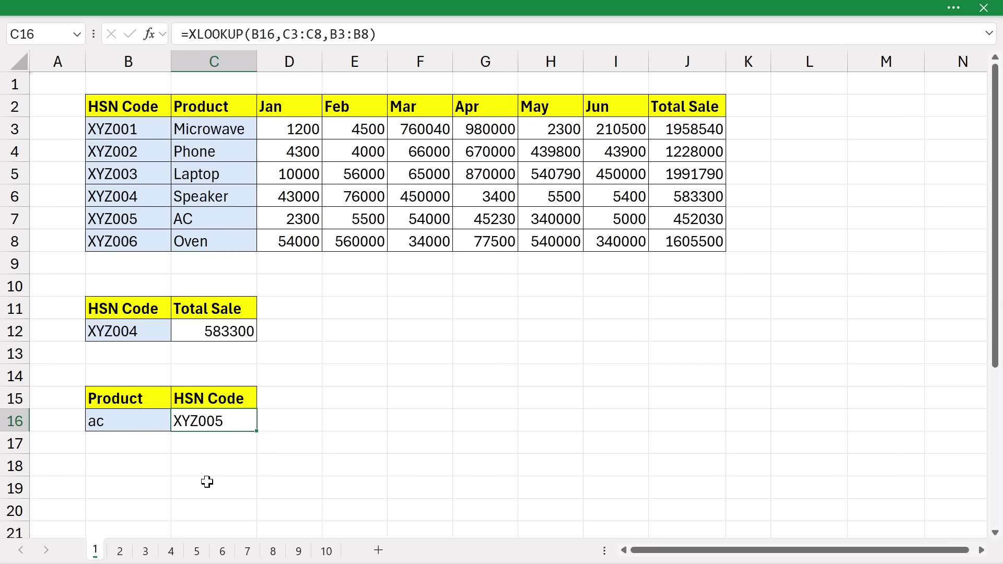
On sheet 2, enter =XLOOKUP(B13,B3:B8,C3:J8) in C13 to return the whole row of data for the HSN code.
{"action": "left_click", "coordinate": [151, 355]}
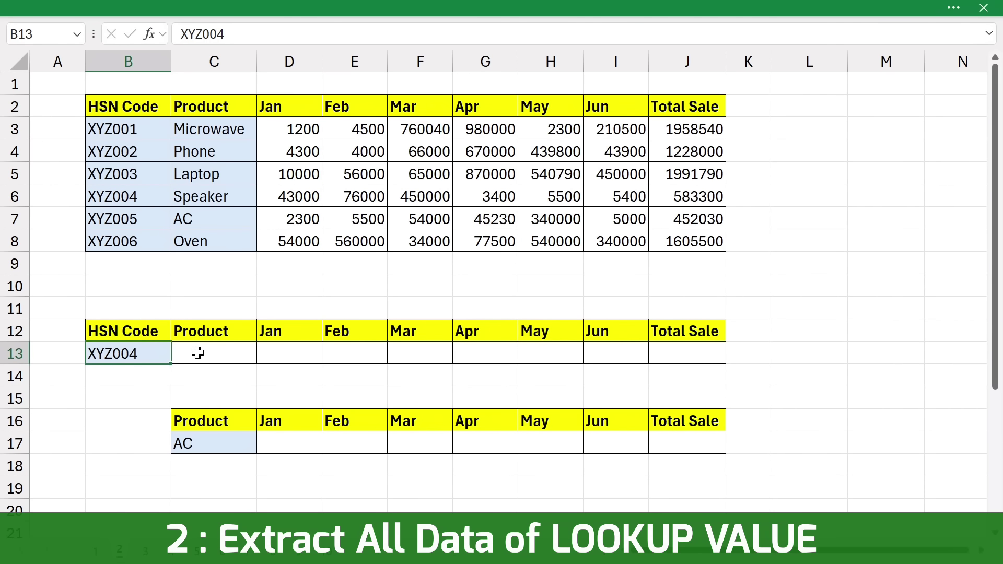
{"action": "left_click_drag", "start_coordinate": [197, 354], "coordinate": [702, 353]}
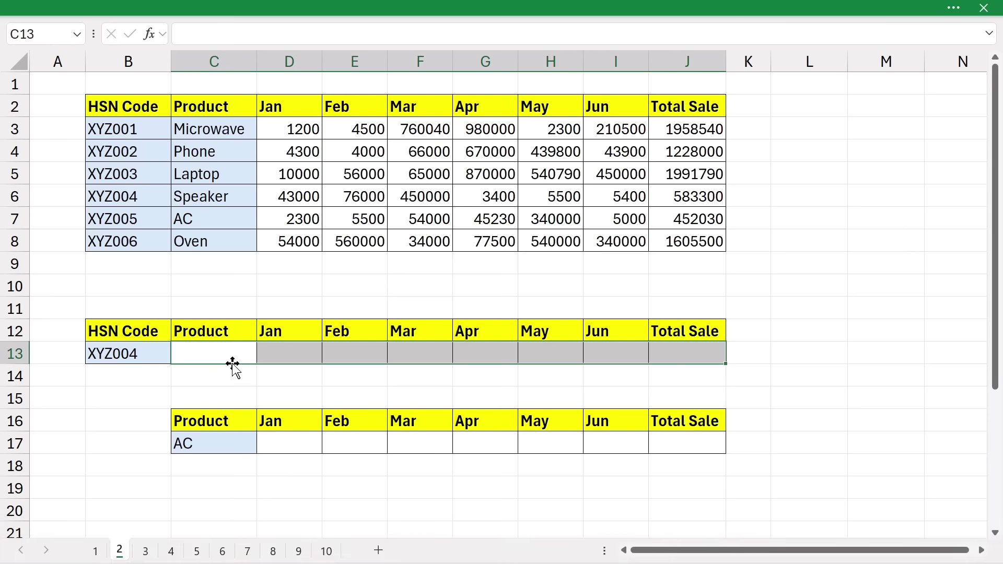
{"action": "left_click", "coordinate": [206, 349]}
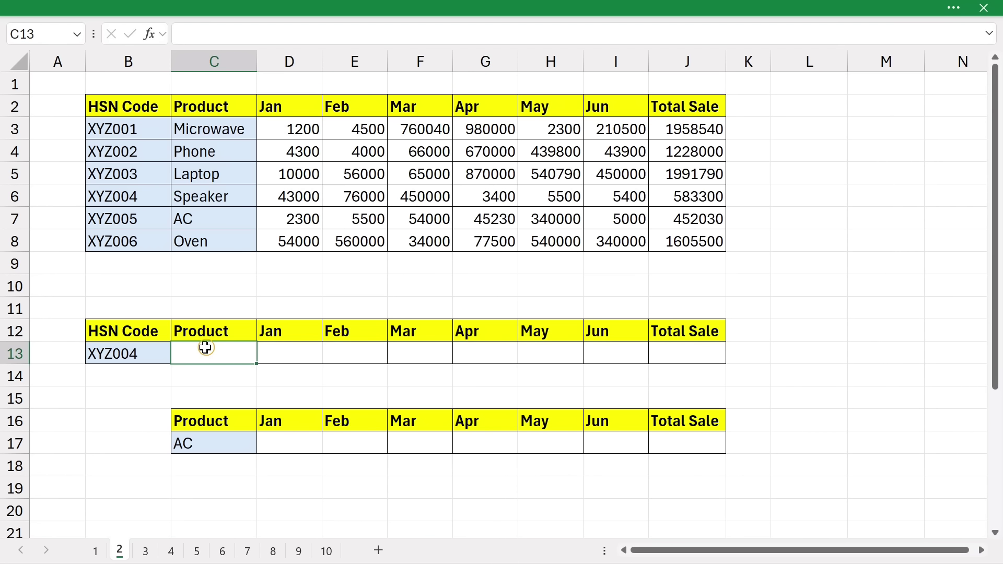
{"action": "type", "text": "="}
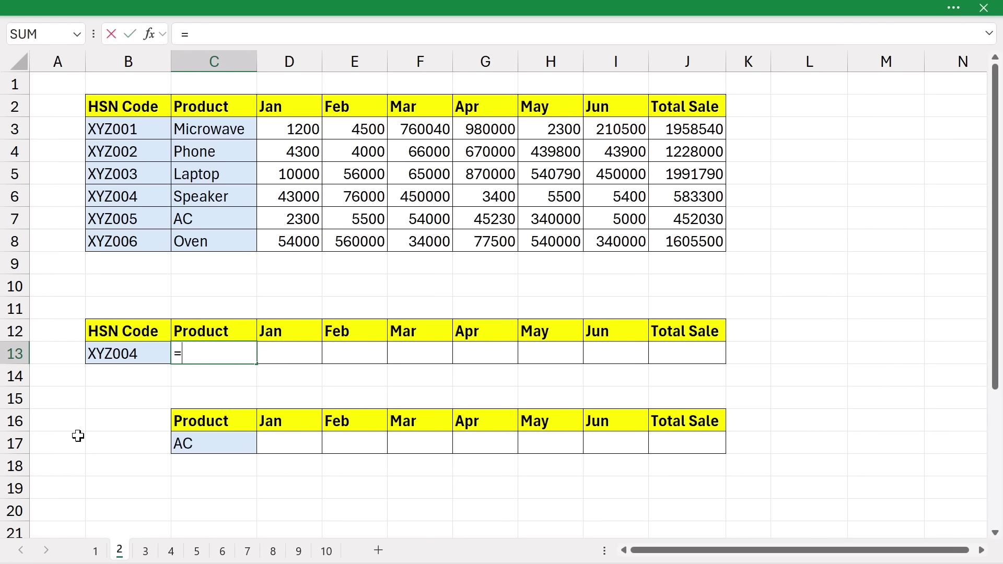
{"action": "type", "text": "xl"}
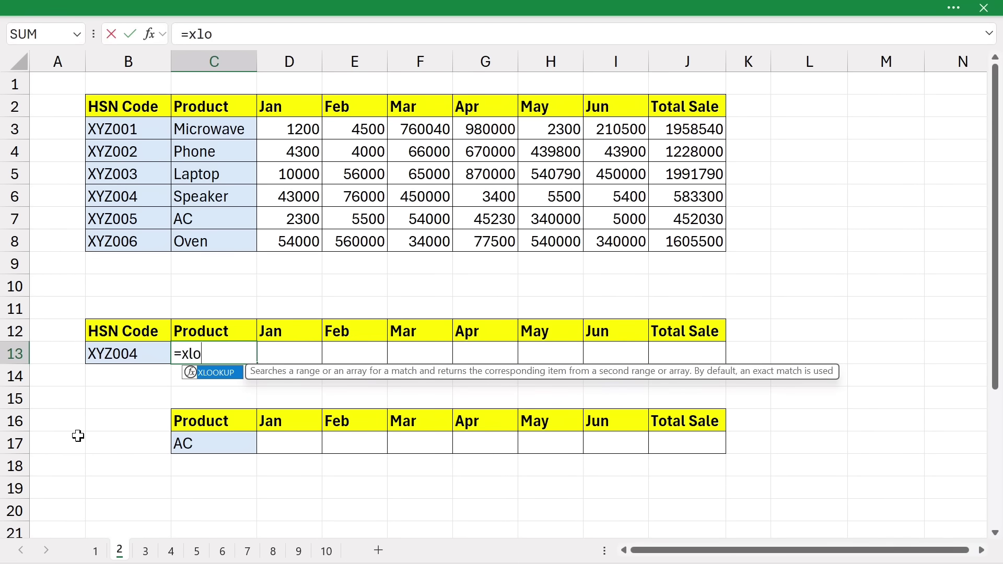
{"action": "type", "text": "o"}
{"action": "key", "text": "Tab"}
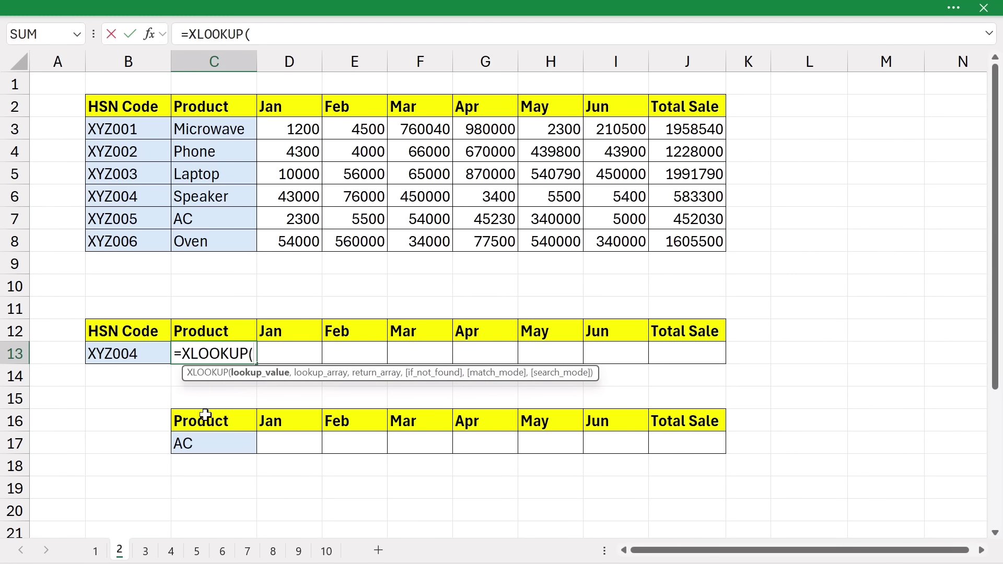
{"action": "left_click", "coordinate": [127, 350]}
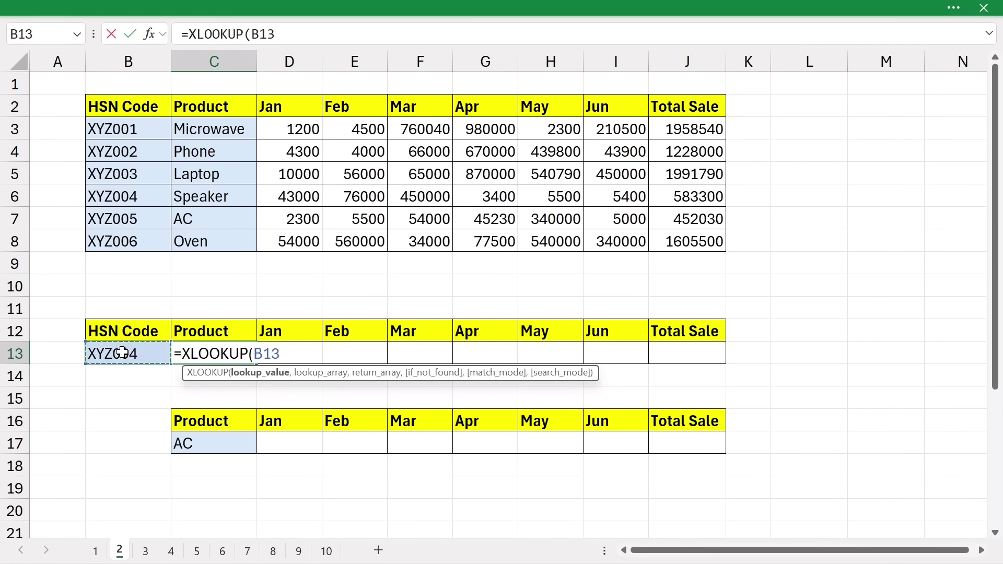
{"action": "type", "text": ","}
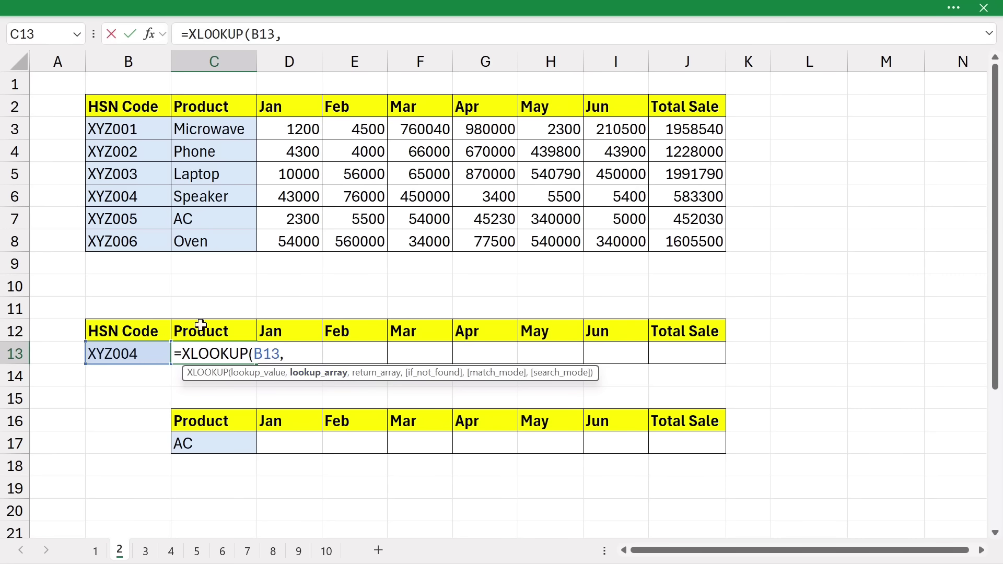
{"action": "left_click_drag", "start_coordinate": [127, 130], "coordinate": [113, 242]}
{"action": "type", "text": ","}
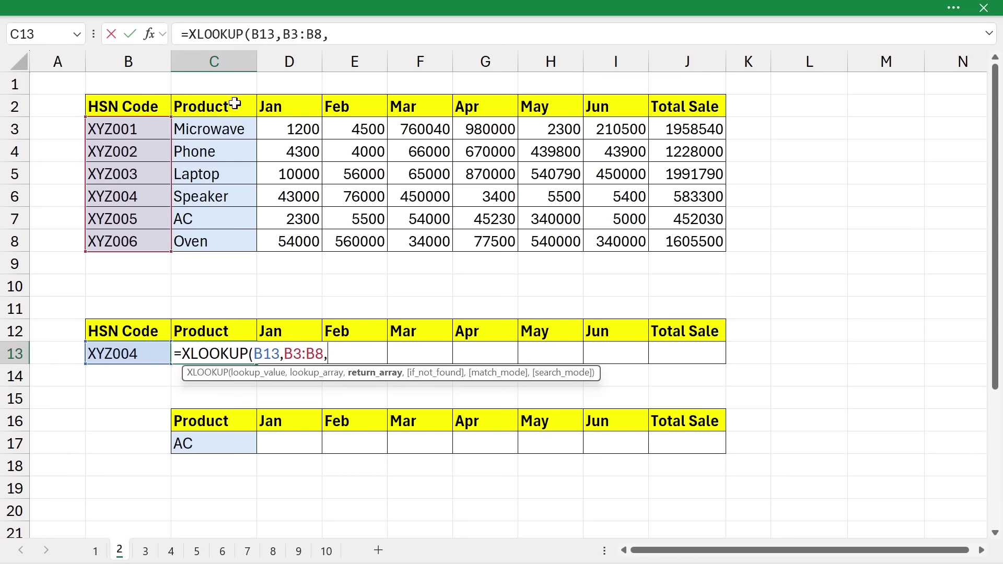
{"action": "left_click_drag", "start_coordinate": [199, 122], "coordinate": [675, 245]}
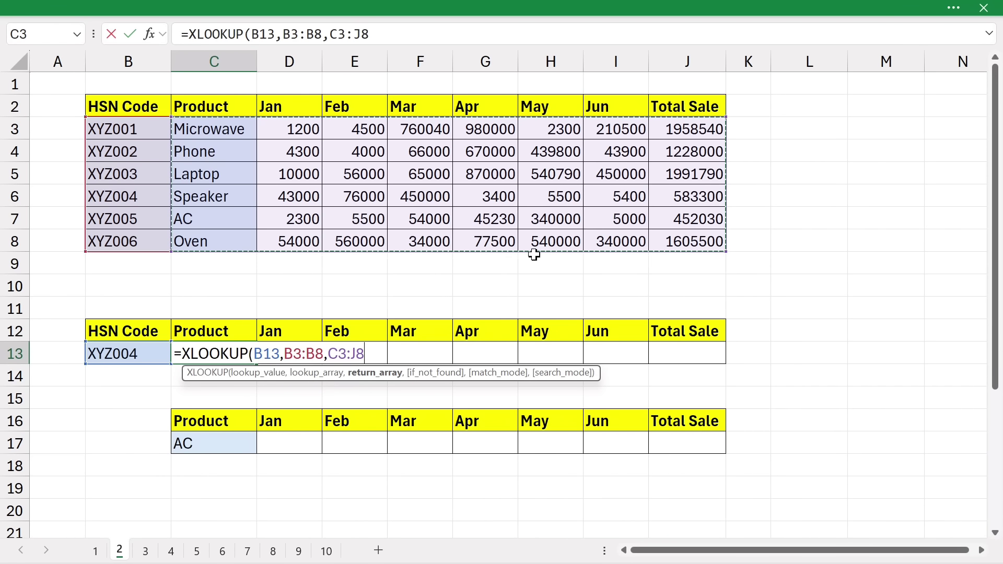
{"action": "type", "text": ")"}
{"action": "key", "text": "Return"}
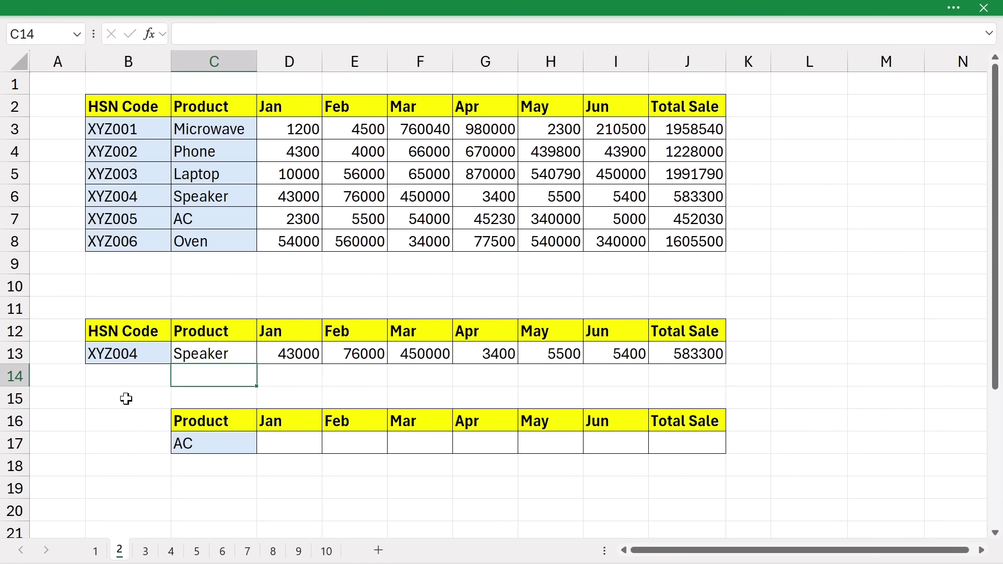
Compare the extracted row 13 with the XYZ004 row of the sales table, and set the HSN code in B13 to XYZ002.
{"action": "left_click", "coordinate": [200, 353]}
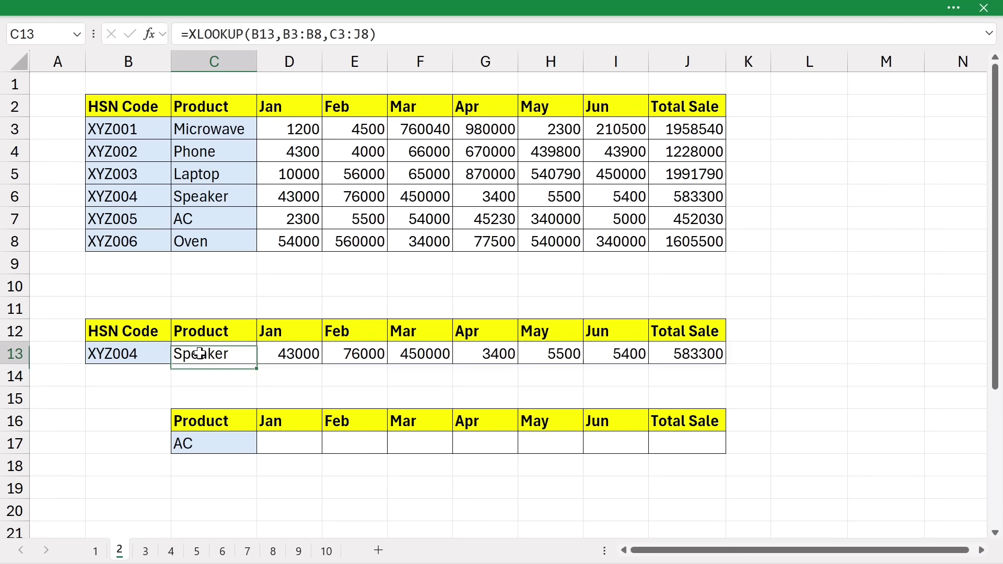
{"action": "left_click", "coordinate": [147, 355]}
{"action": "left_click", "coordinate": [137, 196]}
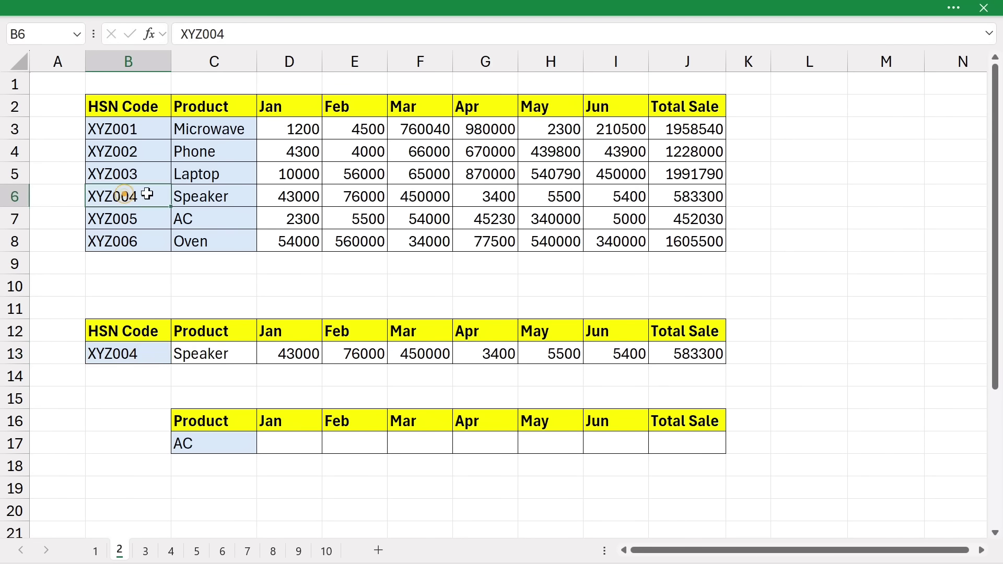
{"action": "left_click_drag", "start_coordinate": [183, 201], "coordinate": [674, 197]}
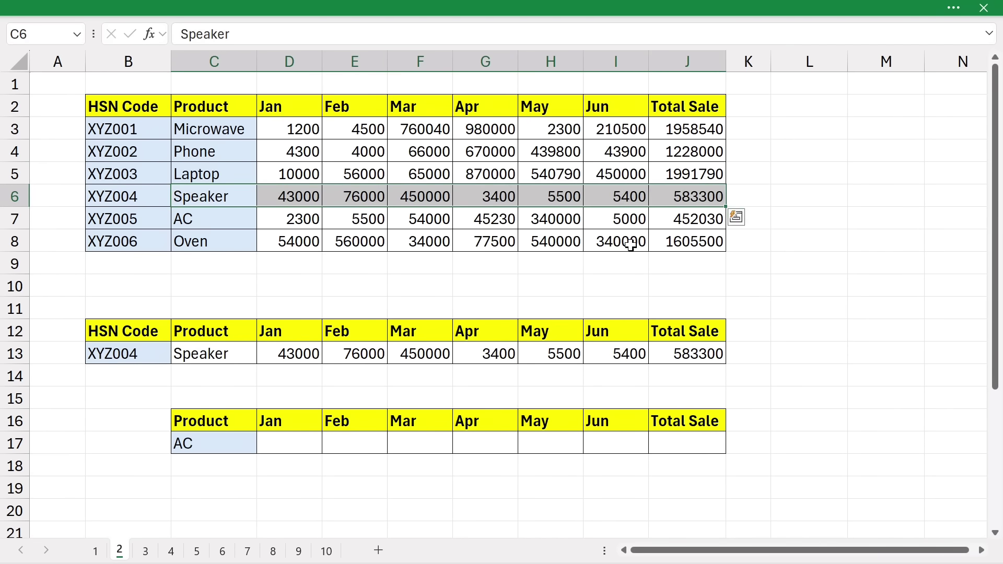
{"action": "left_click", "coordinate": [148, 353]}
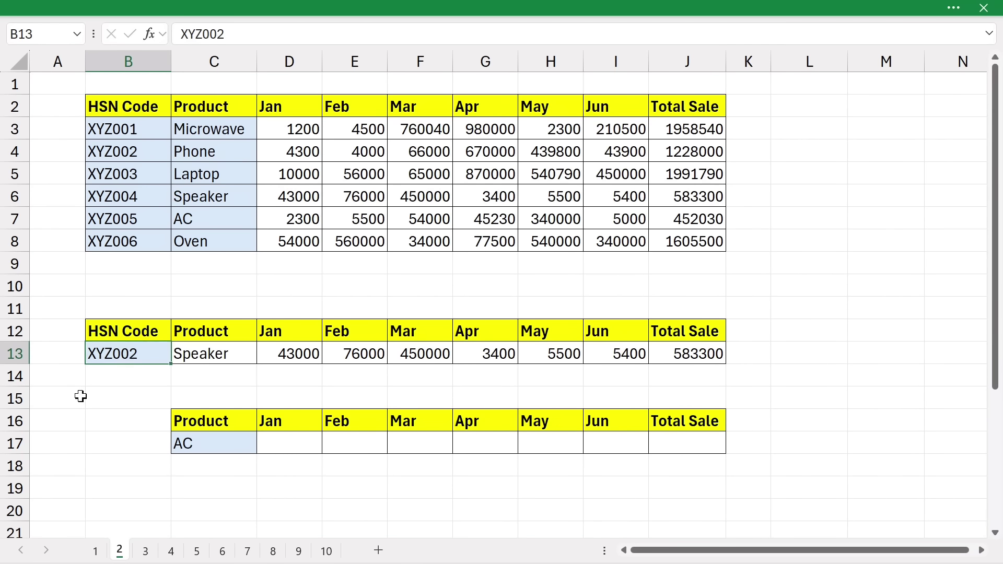
{"action": "key", "text": "Return"}
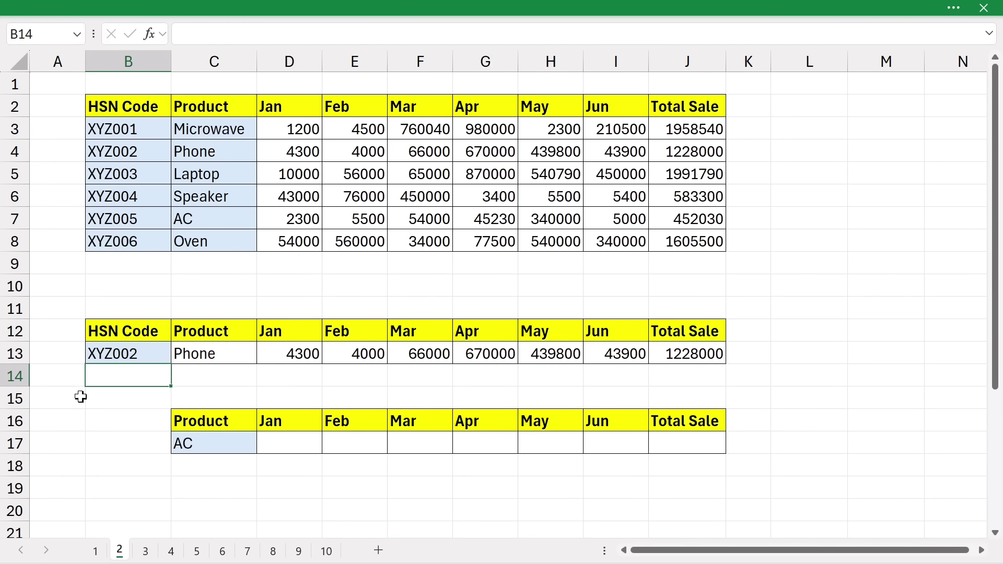
Enter =XLOOKUP(C17,C3:C8,D3:J8) in D17 to return all monthly sales and the total sale for the product in C17.
{"action": "left_click", "coordinate": [213, 443]}
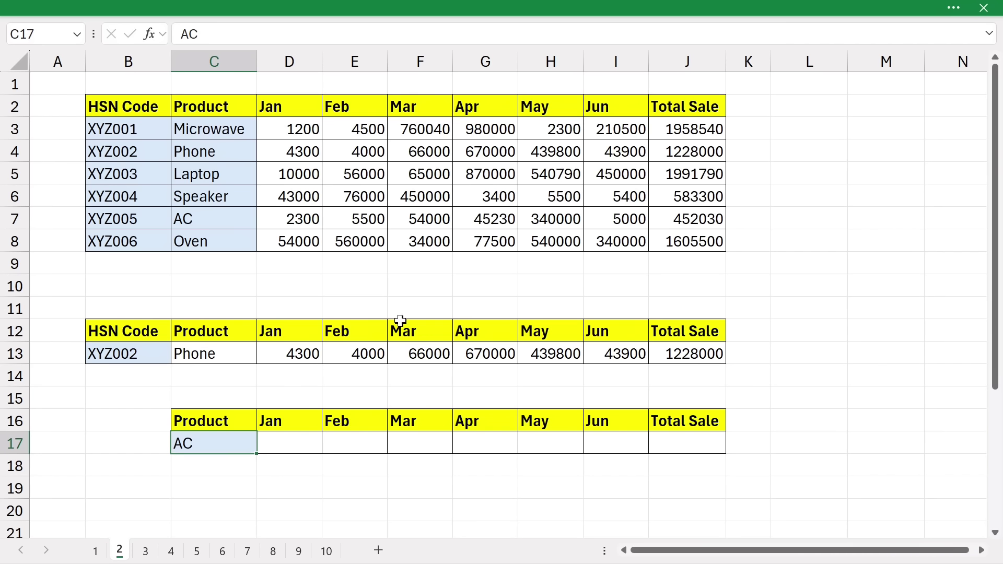
{"action": "left_click", "coordinate": [288, 442]}
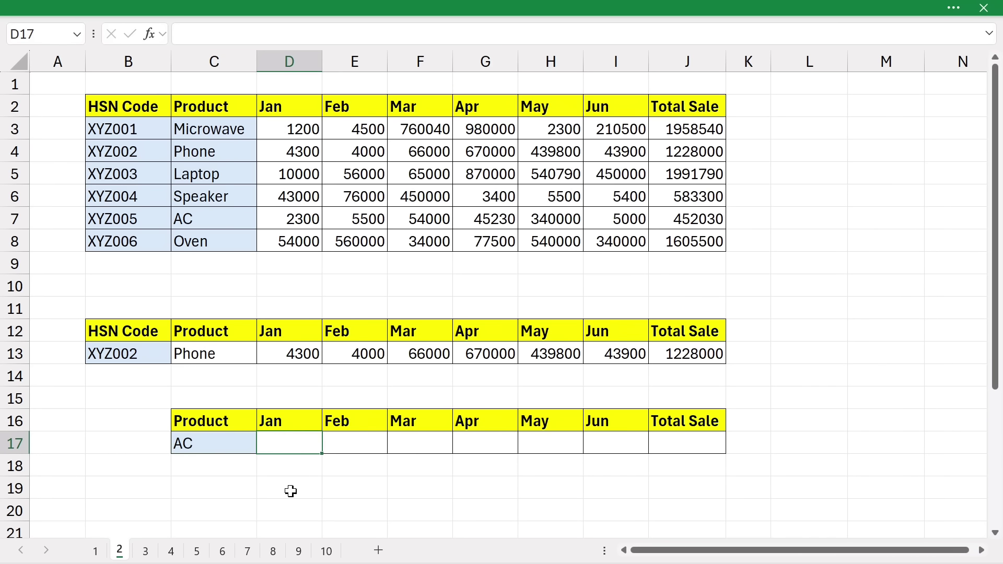
{"action": "type", "text": "=xlook"}
{"action": "key", "text": "Tab"}
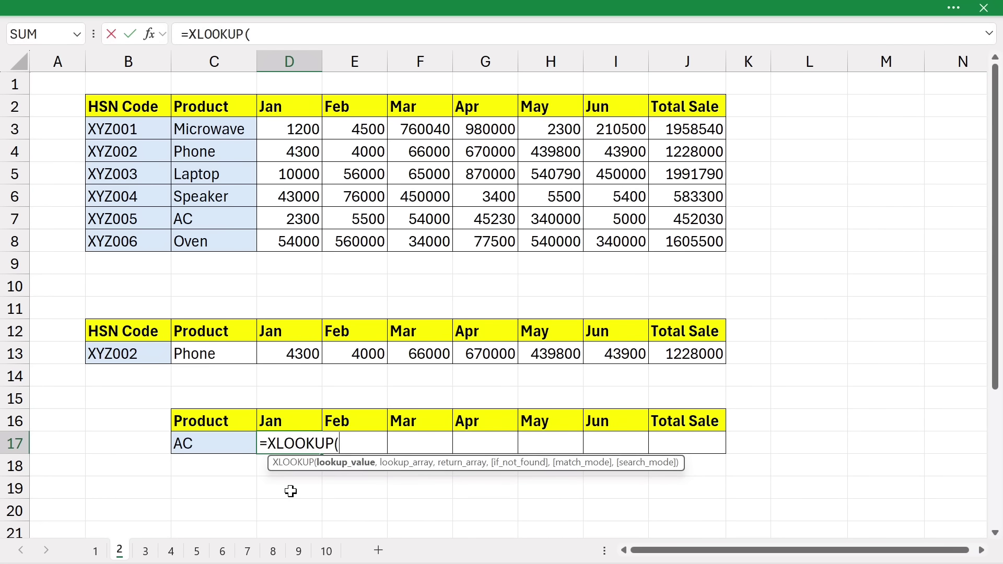
{"action": "left_click", "coordinate": [204, 444]}
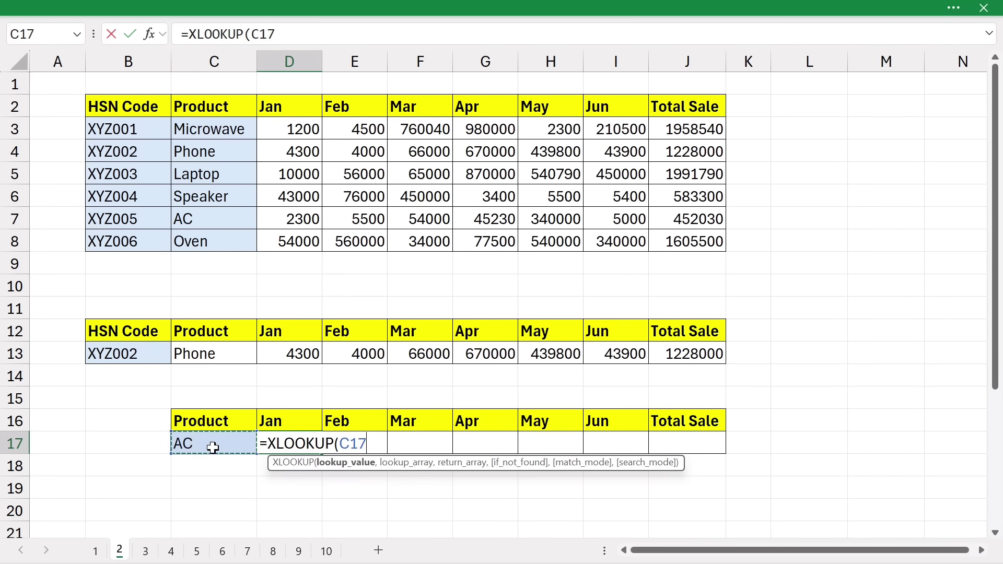
{"action": "type", "text": ","}
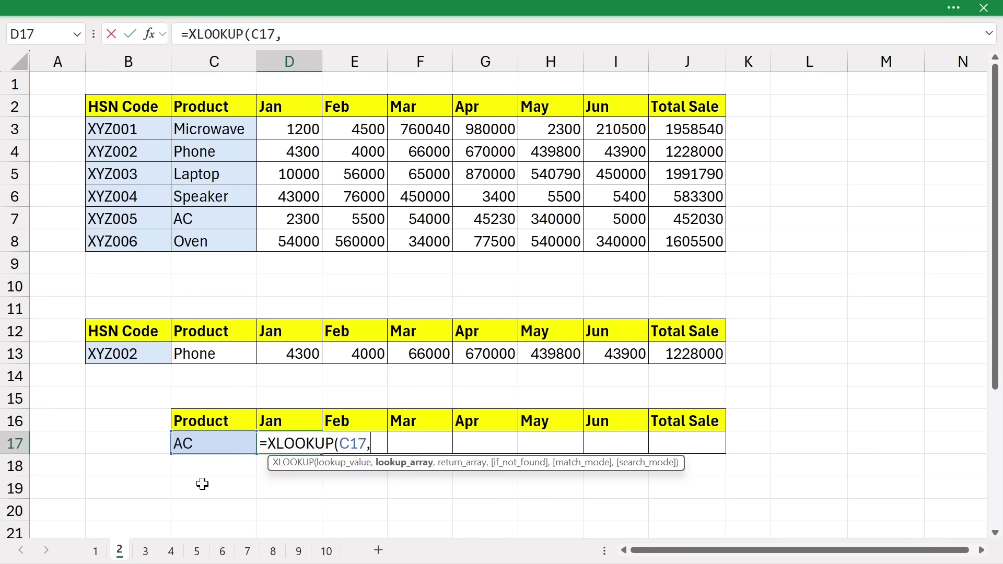
{"action": "left_click_drag", "start_coordinate": [223, 130], "coordinate": [212, 242]}
{"action": "type", "text": ","}
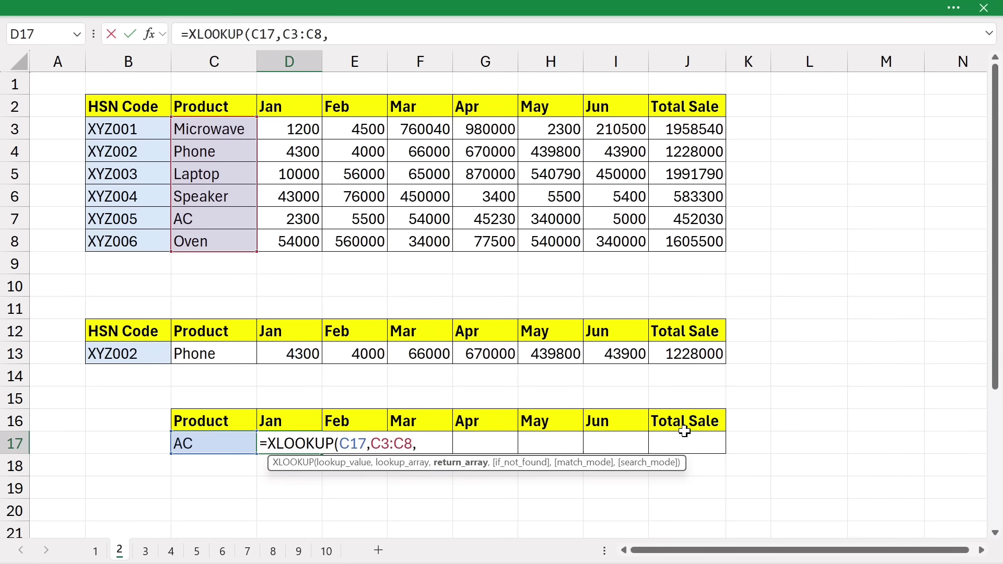
{"action": "left_click_drag", "start_coordinate": [282, 131], "coordinate": [685, 240]}
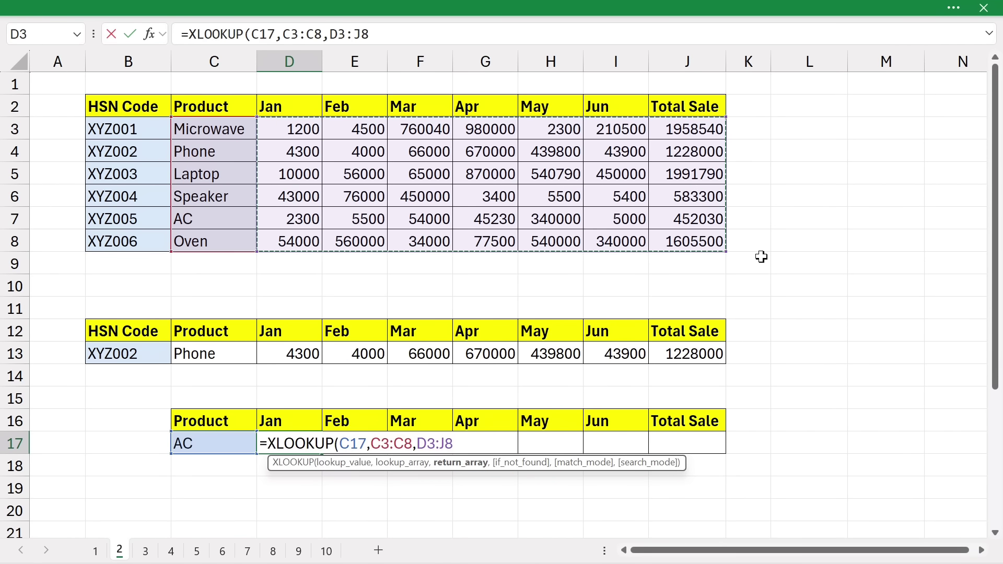
{"action": "key", "text": "Return"}
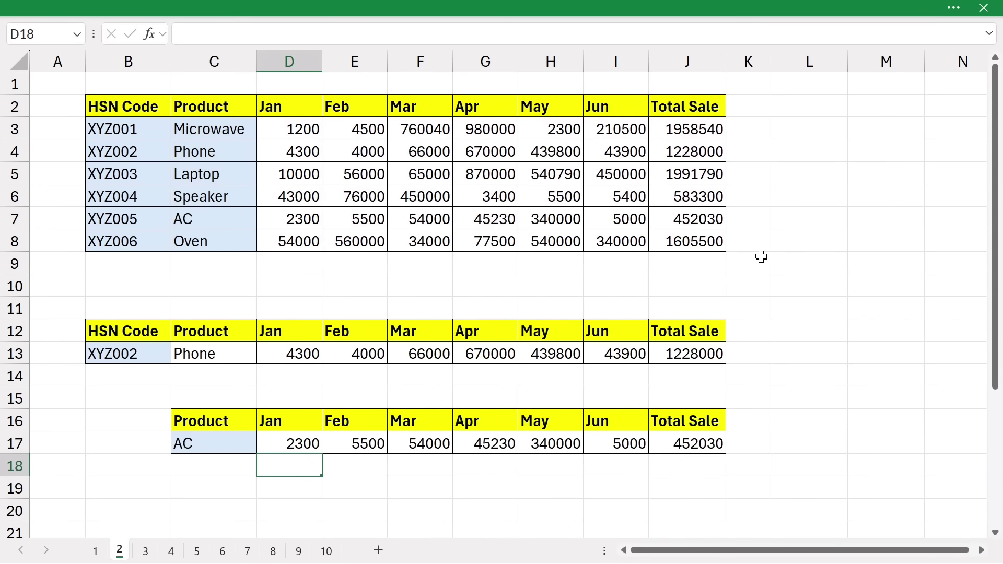
{"action": "left_click", "coordinate": [217, 442]}
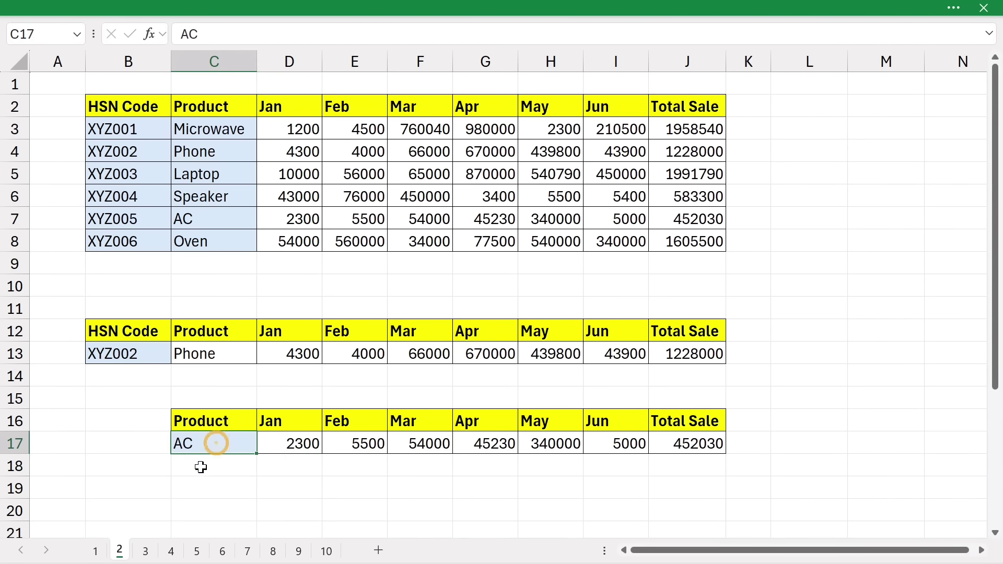
Open sheet 3 and examine which sales table columns the HSN code lookup in row 12 needs for Product and Total, and which month columns lie between.
{"action": "key", "text": "ctrl+Page_Down"}
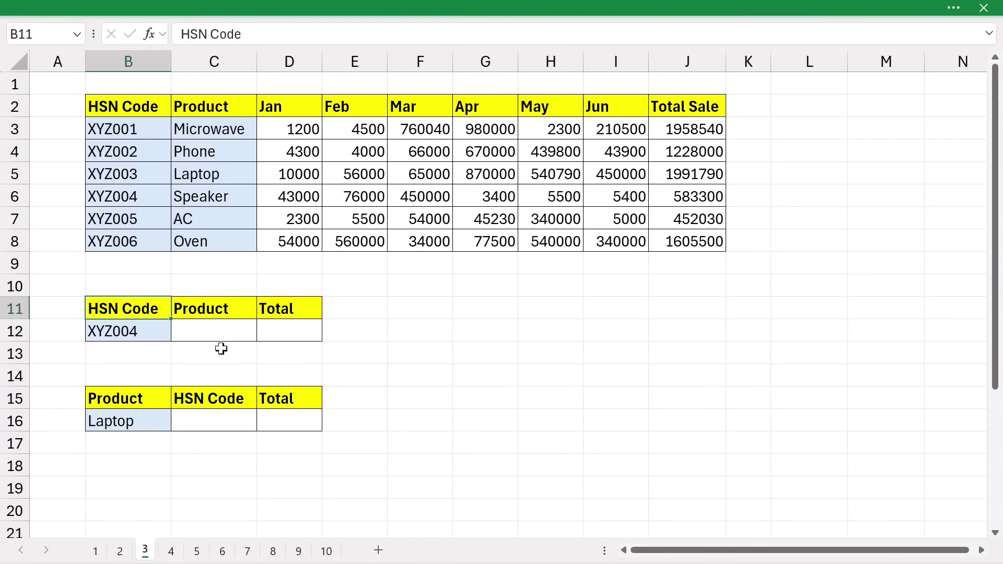
{"action": "left_click", "coordinate": [152, 334]}
{"action": "left_click_drag", "start_coordinate": [120, 128], "coordinate": [120, 241]}
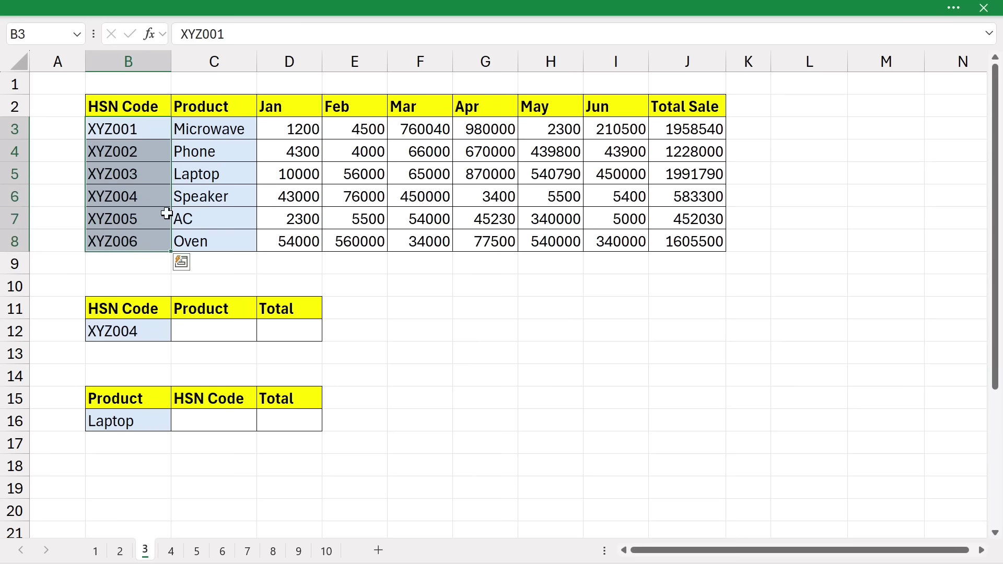
{"action": "left_click", "coordinate": [209, 330]}
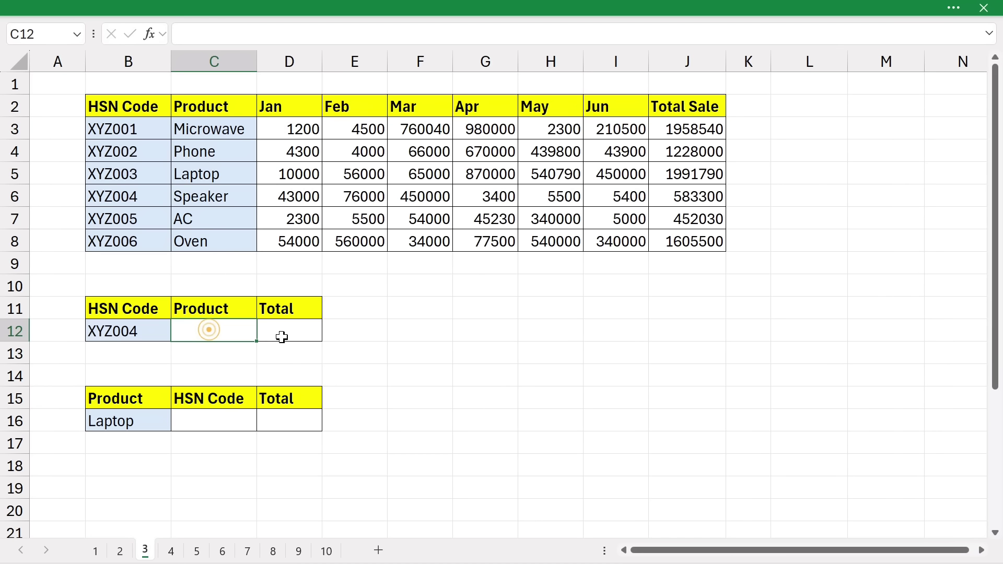
{"action": "left_click", "coordinate": [287, 333]}
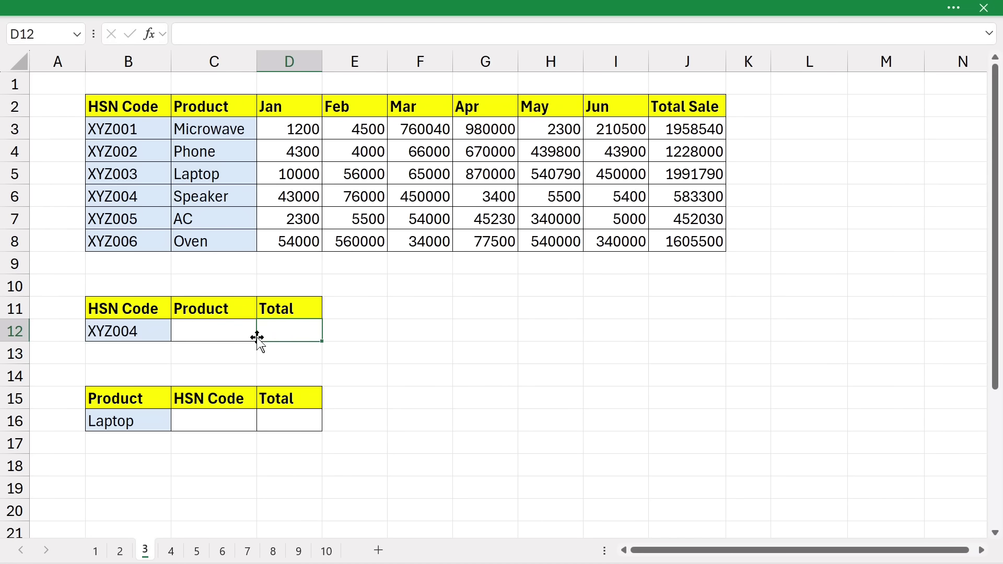
{"action": "left_click_drag", "start_coordinate": [209, 129], "coordinate": [204, 230]}
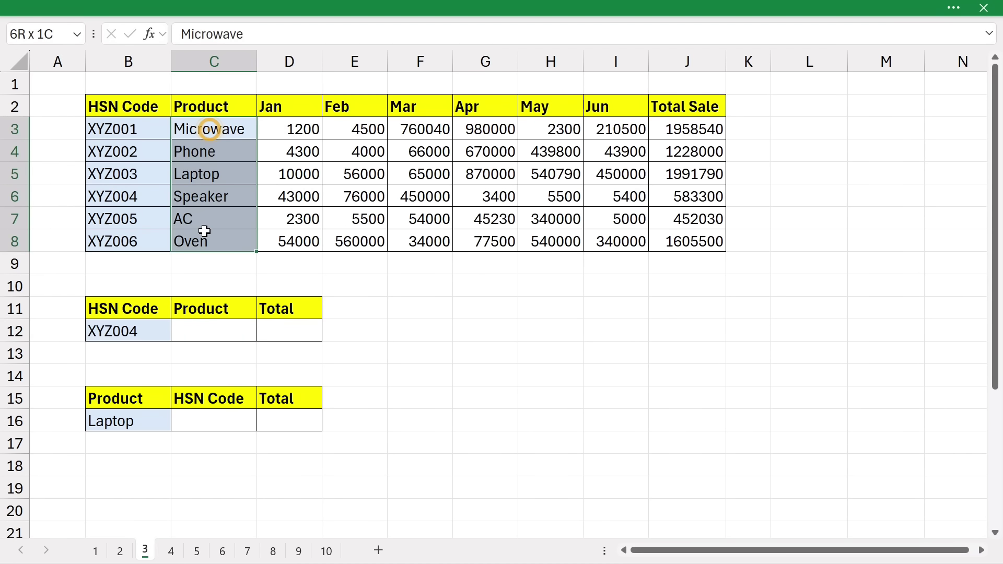
{"action": "left_click", "coordinate": [291, 330]}
{"action": "left_click_drag", "start_coordinate": [679, 119], "coordinate": [681, 241]}
{"action": "left_click_drag", "start_coordinate": [193, 128], "coordinate": [678, 243]}
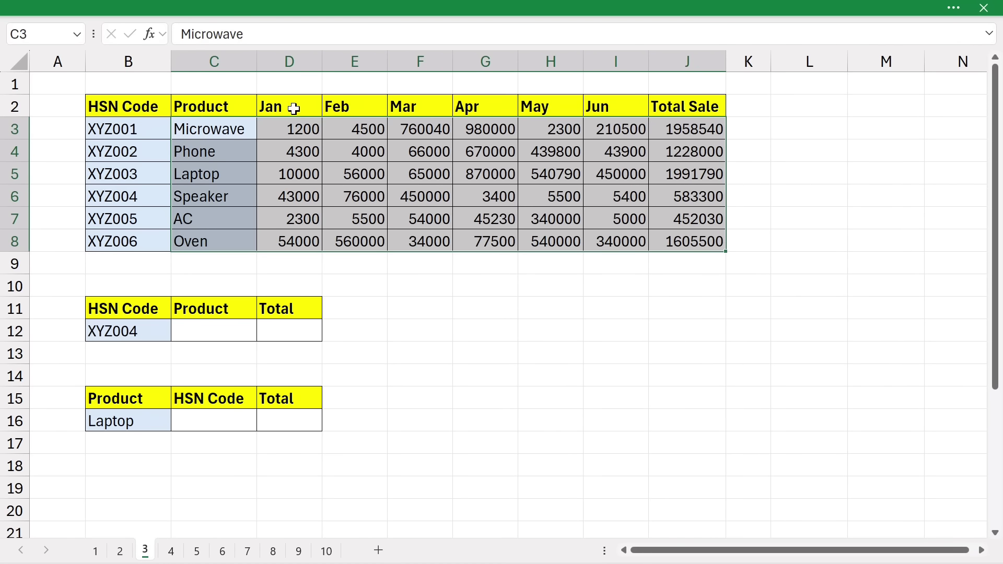
{"action": "left_click_drag", "start_coordinate": [291, 107], "coordinate": [598, 242]}
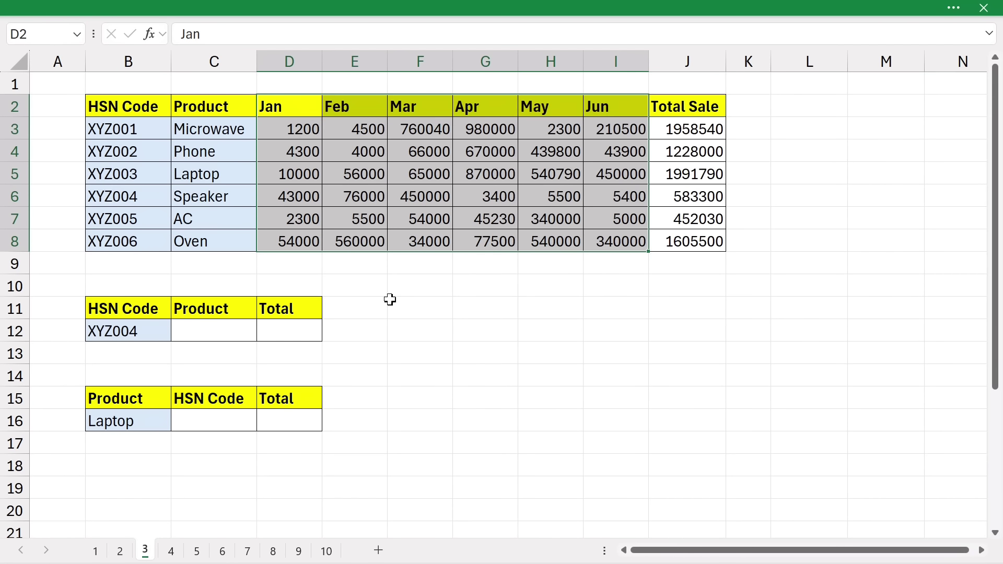
In C12, begin an XLOOKUP formula with B12 as lookup value and B3:B8 as lookup array.
{"action": "left_click", "coordinate": [216, 334]}
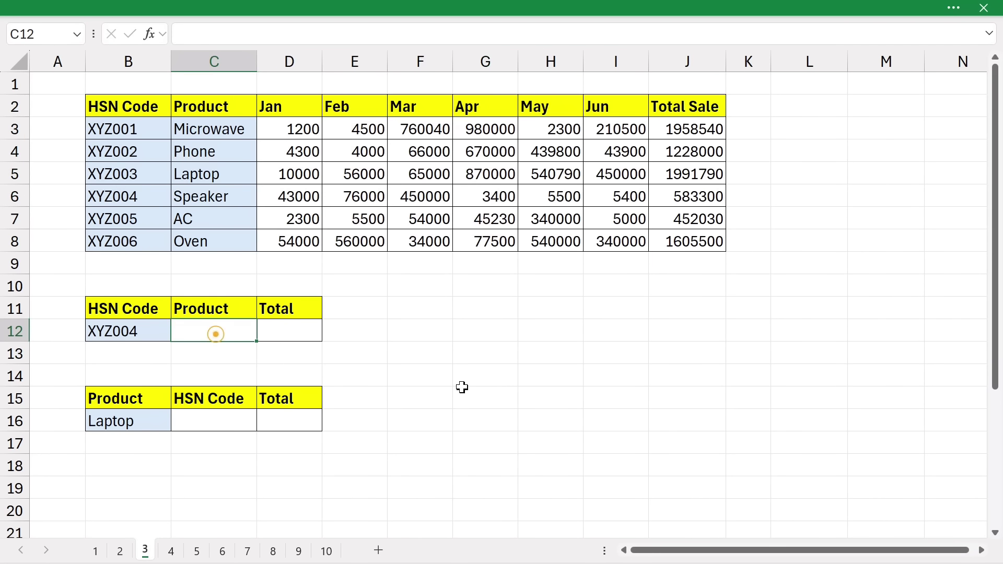
{"action": "type", "text": "="}
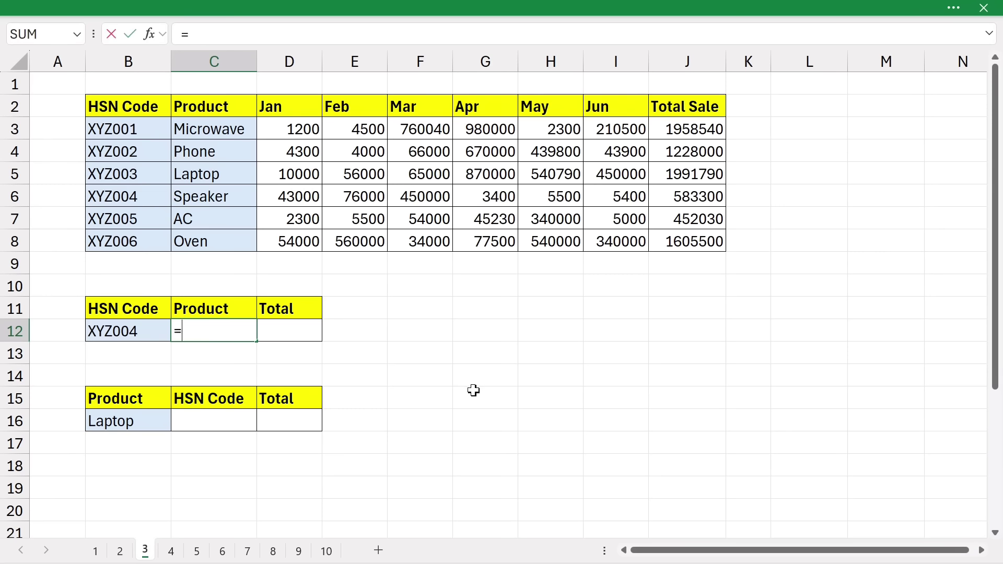
{"action": "type", "text": "x"}
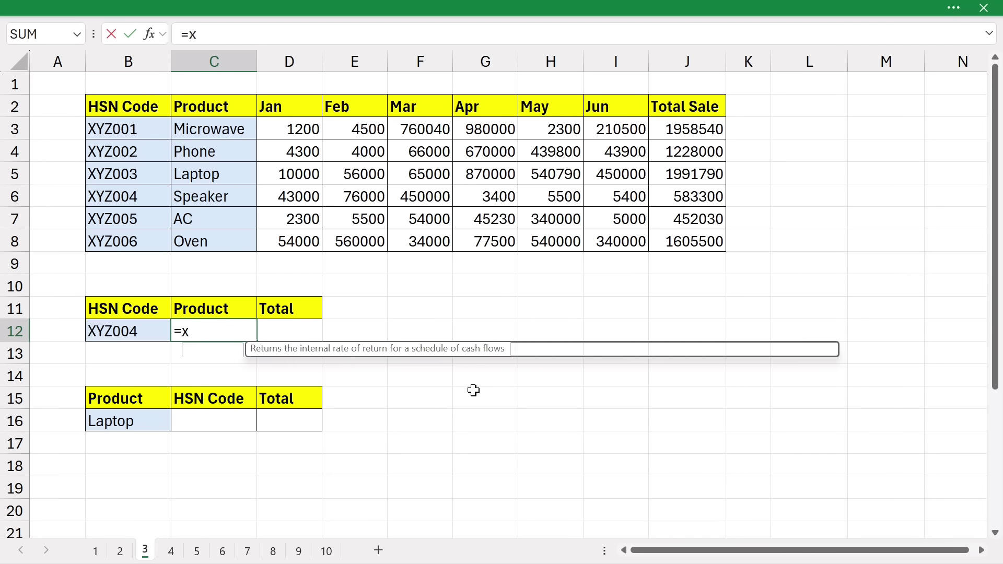
{"action": "type", "text": "look"}
{"action": "key", "text": "Tab"}
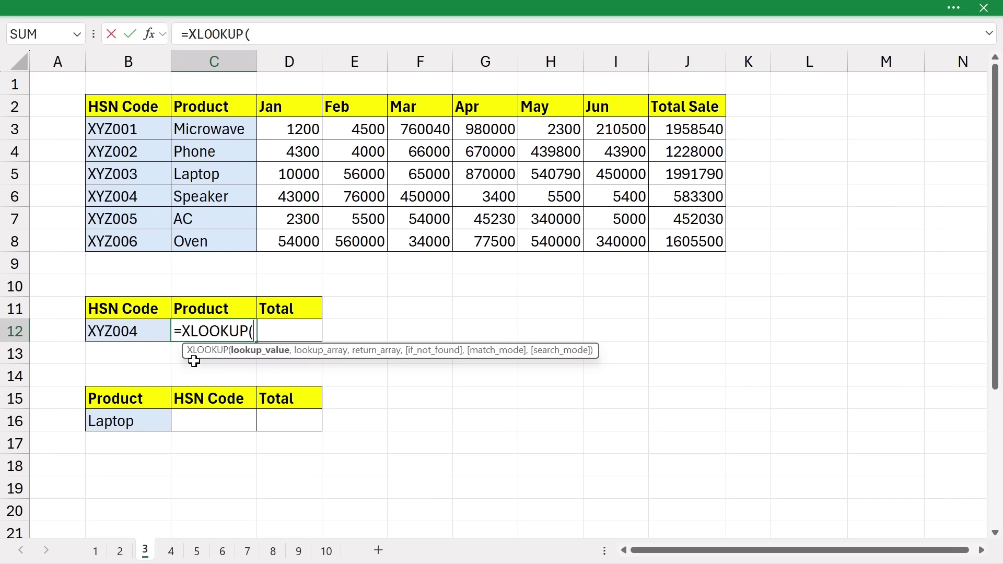
{"action": "left_click", "coordinate": [133, 331]}
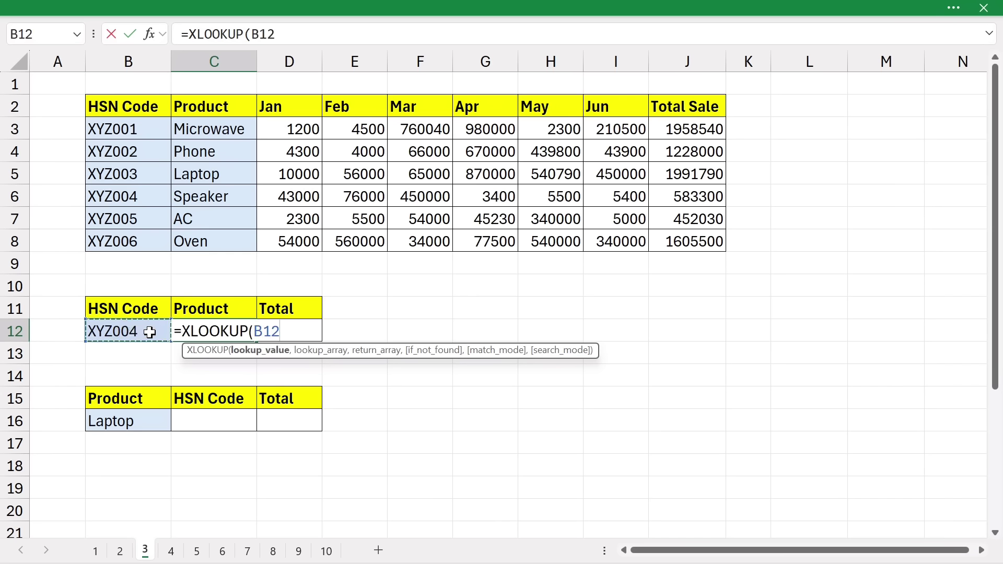
{"action": "type", "text": ","}
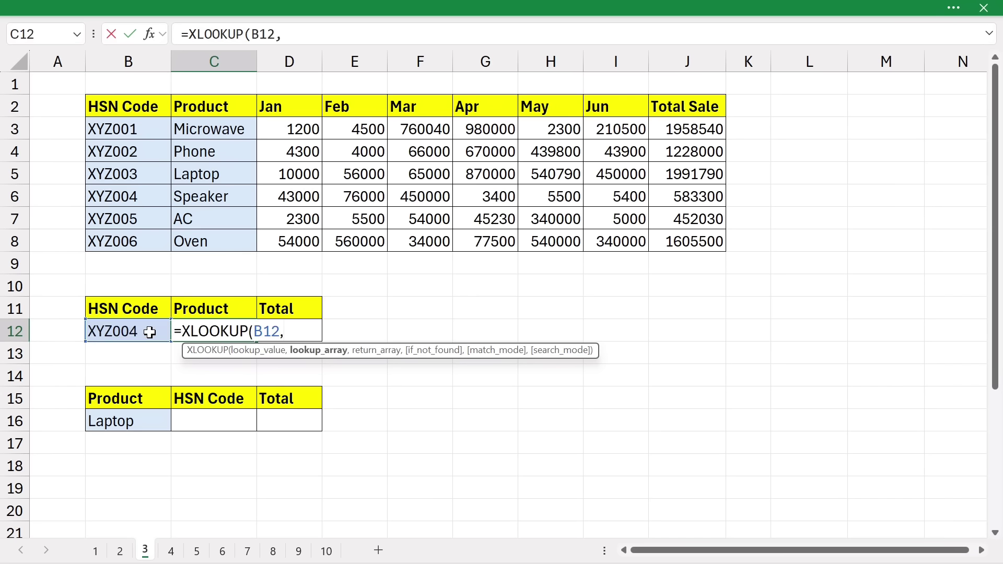
{"action": "left_click_drag", "start_coordinate": [131, 128], "coordinate": [122, 242]}
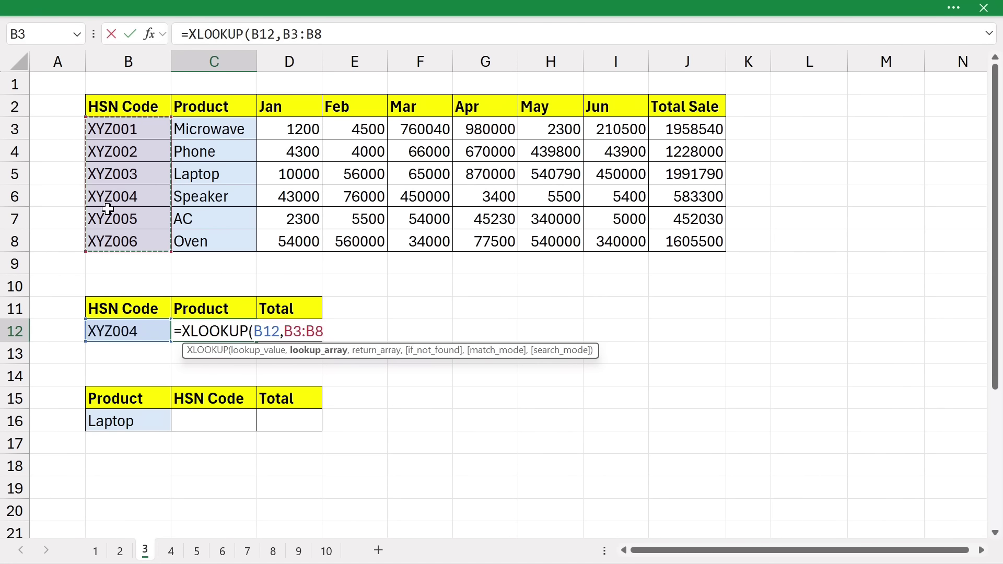
{"action": "type", "text": ","}
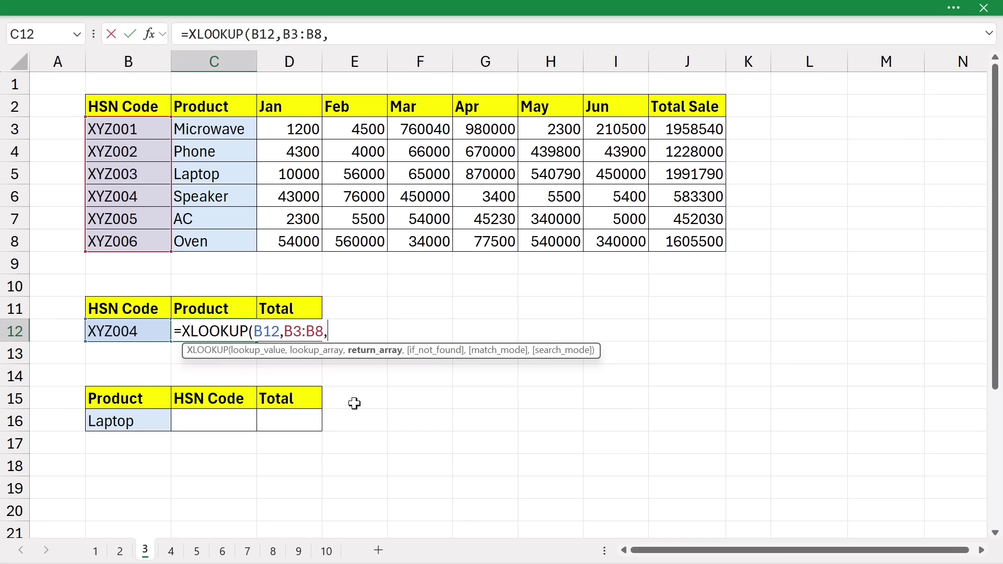
Complete the C12 formula with the return array CHOOSE({1,2},C3:C8,J3:J8) to return only the product and total sale.
{"action": "type", "text": "ch"}
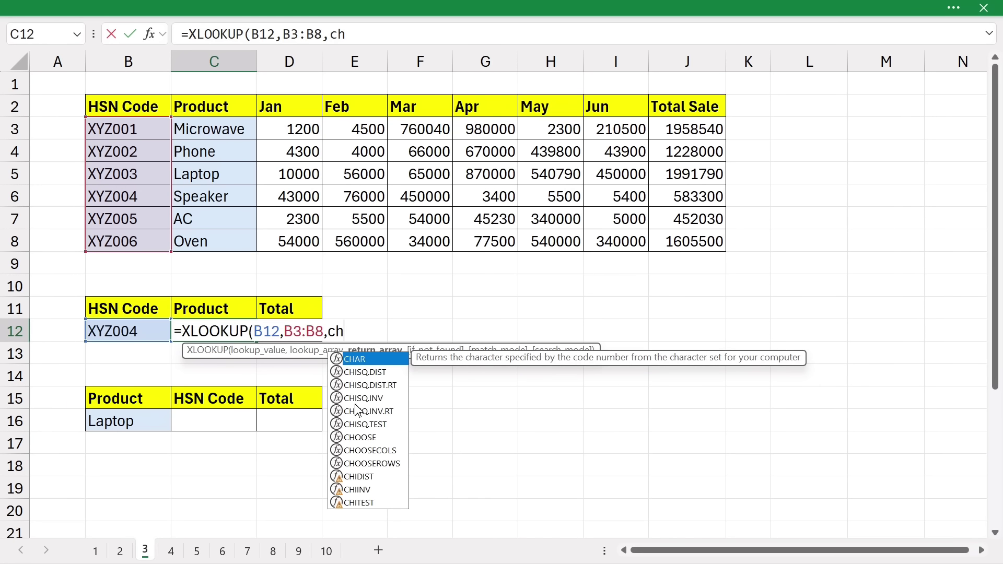
{"action": "type", "text": "oo"}
{"action": "key", "text": "Tab"}
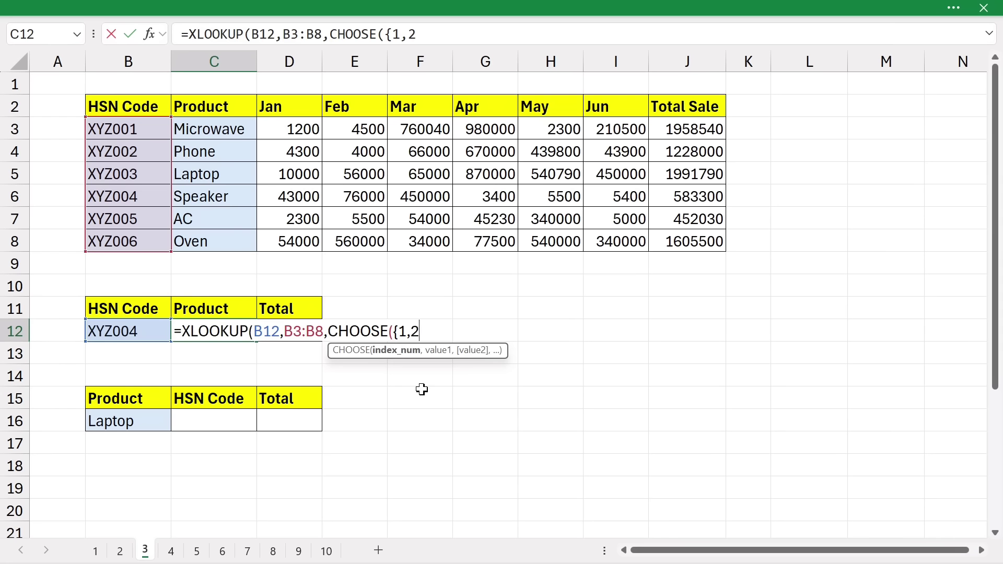
{"action": "type", "text": ","}
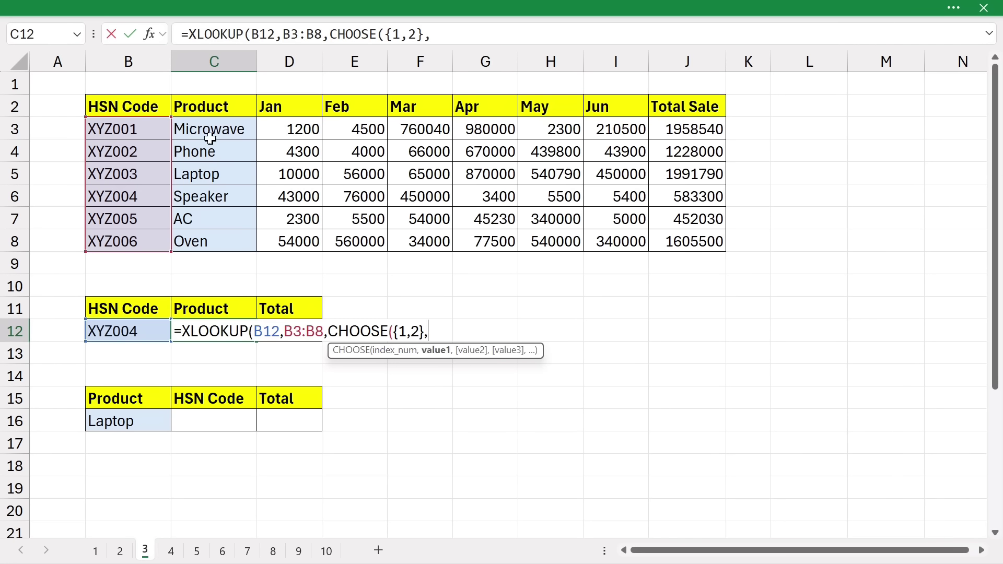
{"action": "left_click_drag", "start_coordinate": [208, 132], "coordinate": [199, 233]}
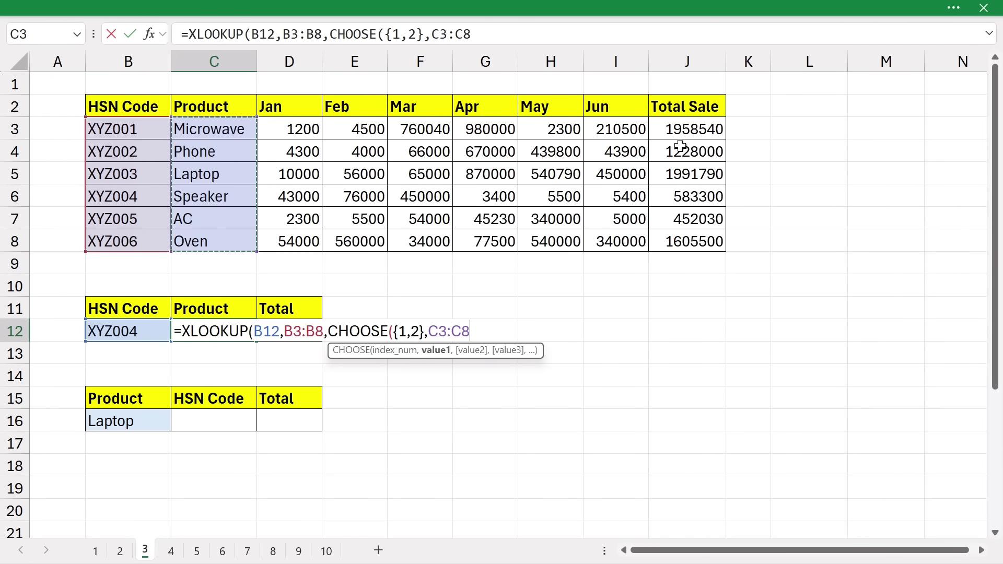
{"action": "type", "text": ","}
{"action": "left_click_drag", "start_coordinate": [671, 128], "coordinate": [671, 242]}
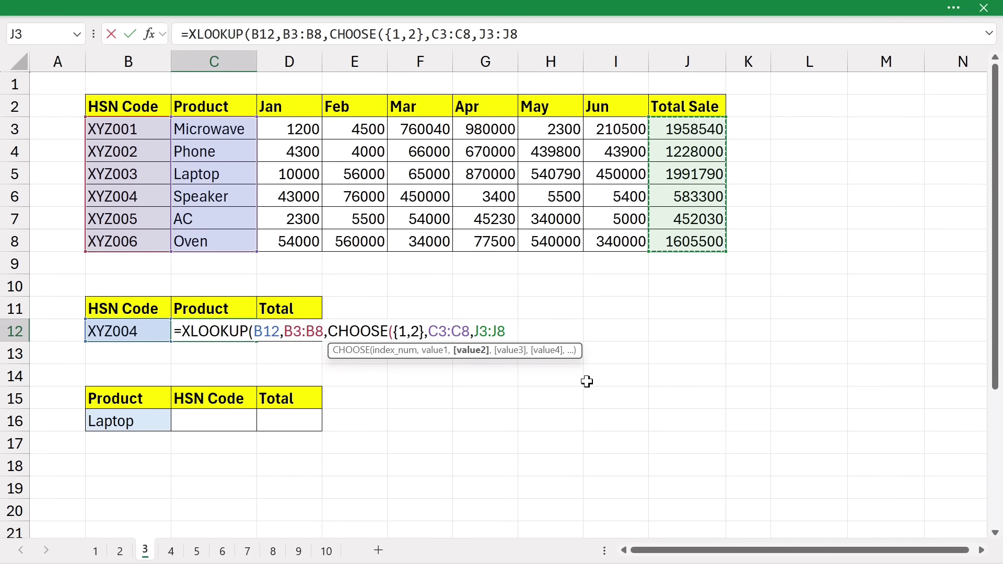
{"action": "type", "text": ")"}
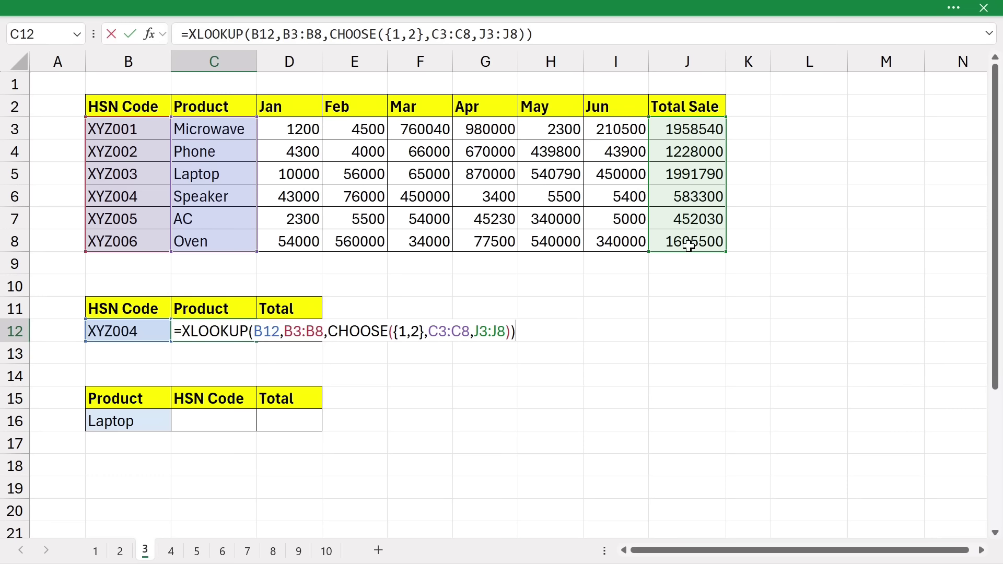
{"action": "key", "text": "Return"}
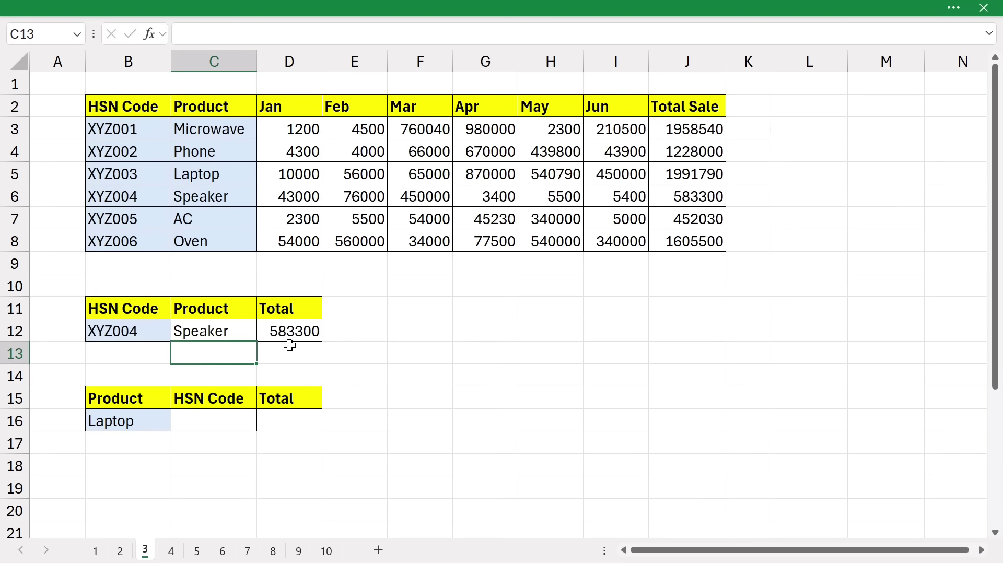
{"action": "key", "text": "Up"}
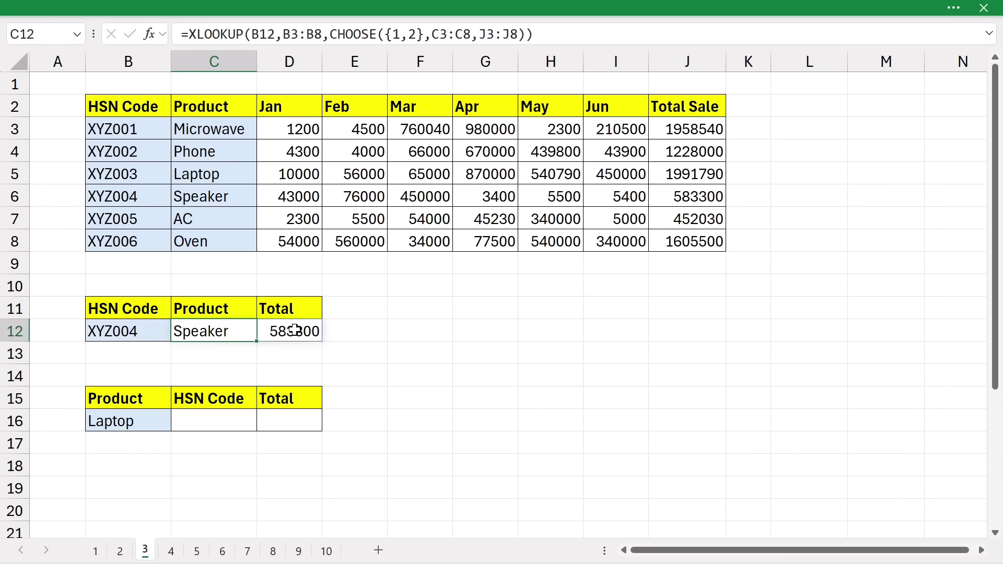
In C16, begin an XLOOKUP formula with the product in B16 as lookup value and C3:C8 as lookup array.
{"action": "left_click", "coordinate": [206, 426]}
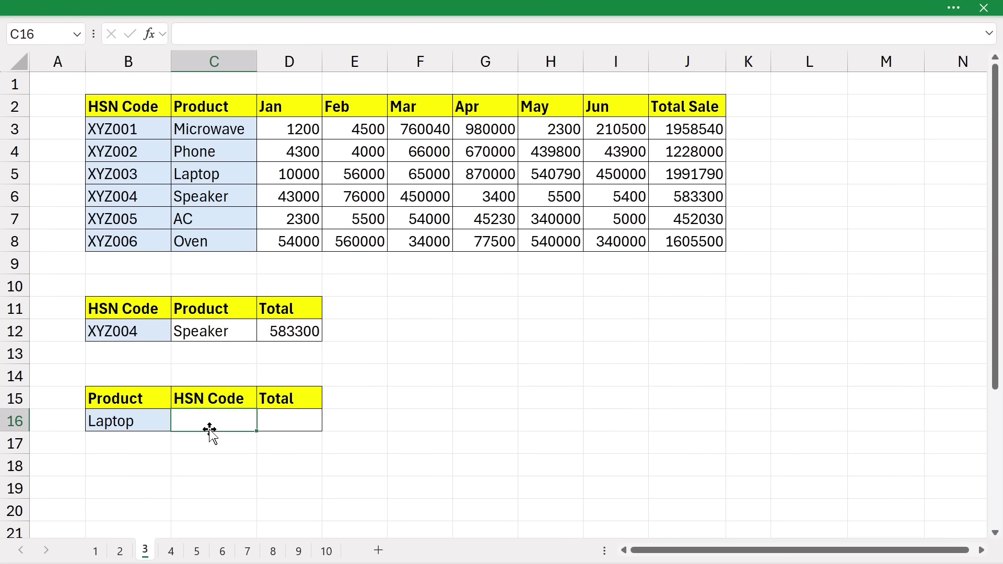
{"action": "left_click", "coordinate": [138, 423]}
{"action": "left_click_drag", "start_coordinate": [223, 126], "coordinate": [222, 234]}
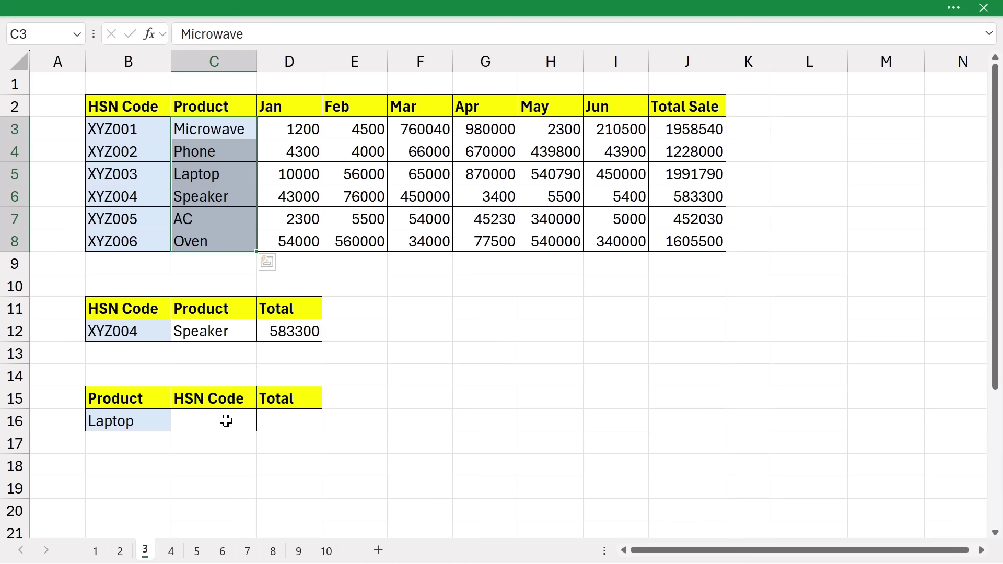
{"action": "left_click", "coordinate": [205, 417]}
{"action": "type", "text": "=xlook"}
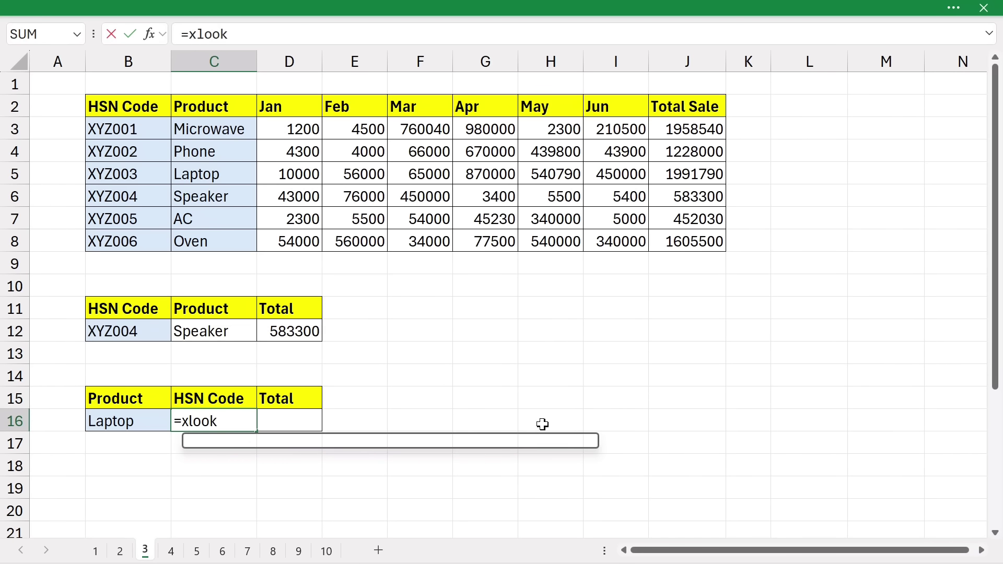
{"action": "key", "text": "Tab"}
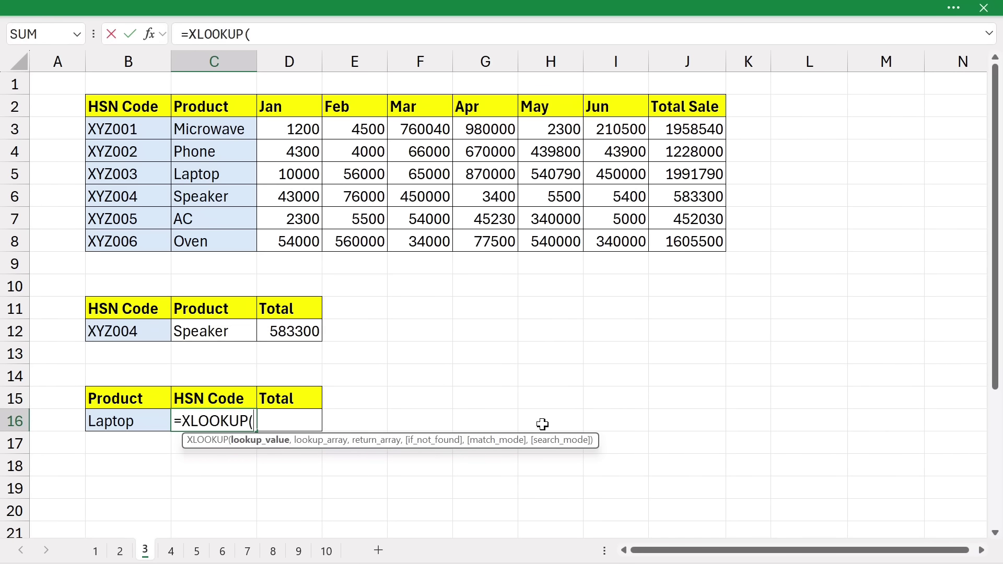
{"action": "left_click", "coordinate": [111, 421]}
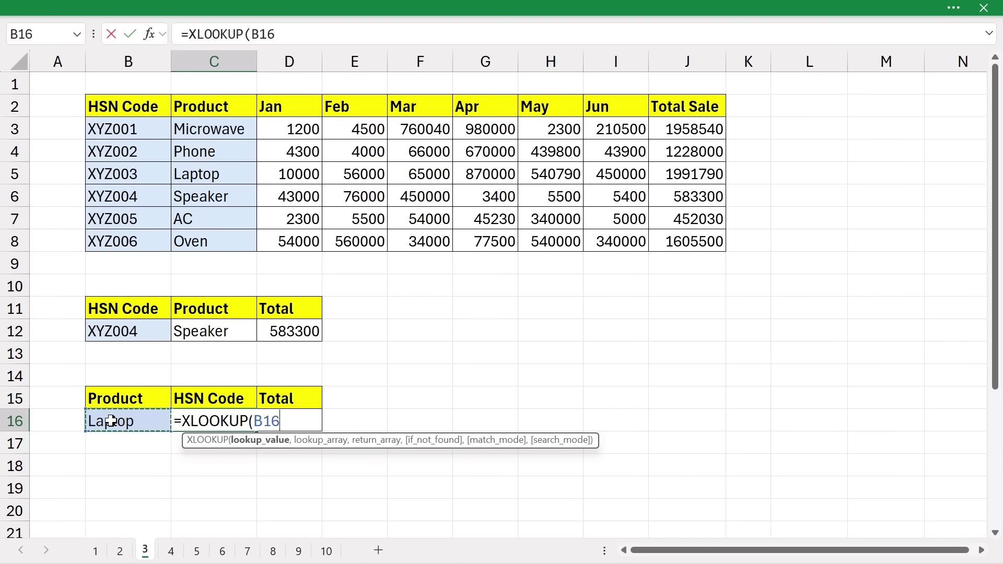
{"action": "type", "text": ","}
{"action": "left_click_drag", "start_coordinate": [211, 129], "coordinate": [199, 243]}
{"action": "type", "text": ","}
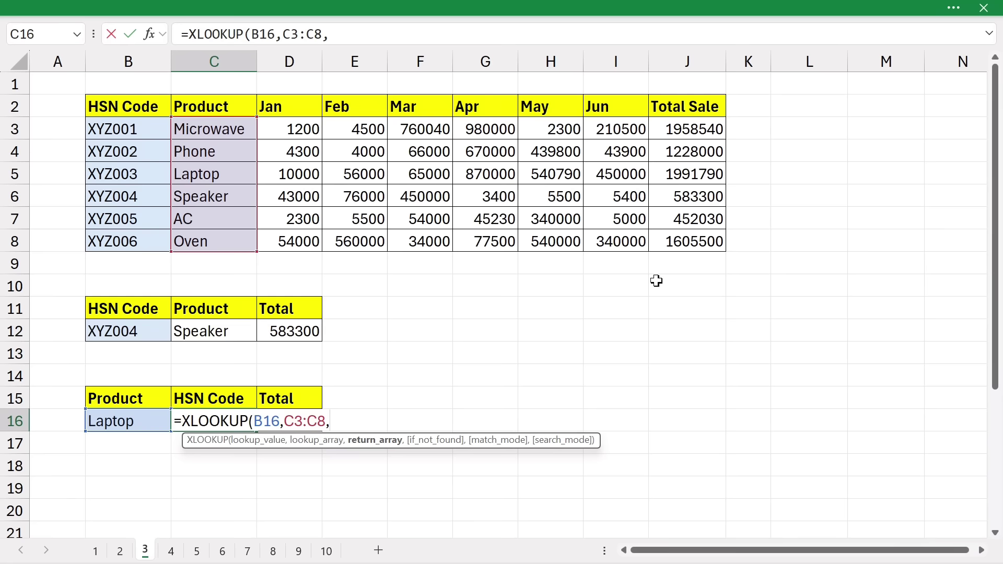
Complete the C16 formula with the return array CHOOSE({1,2},B3:B8,J3:J8) to return the HSN code and total sale.
{"action": "type", "text": "choo"}
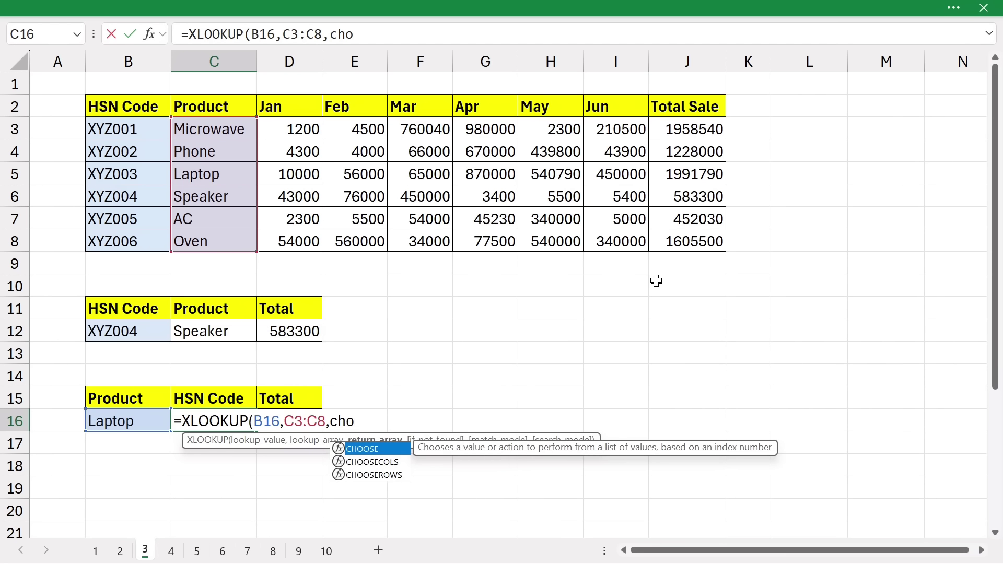
{"action": "key", "text": "Tab"}
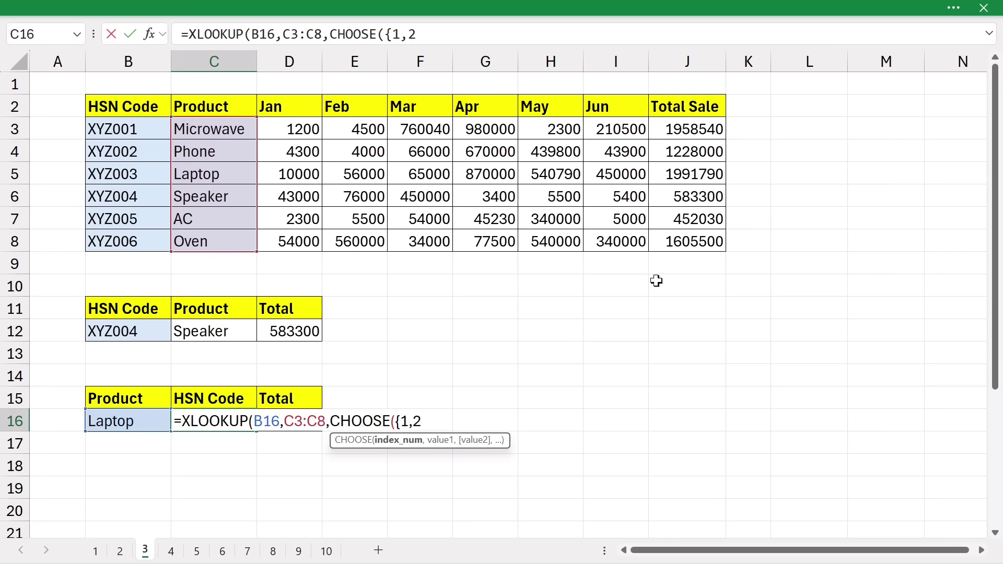
{"action": "type", "text": "{1,2},"}
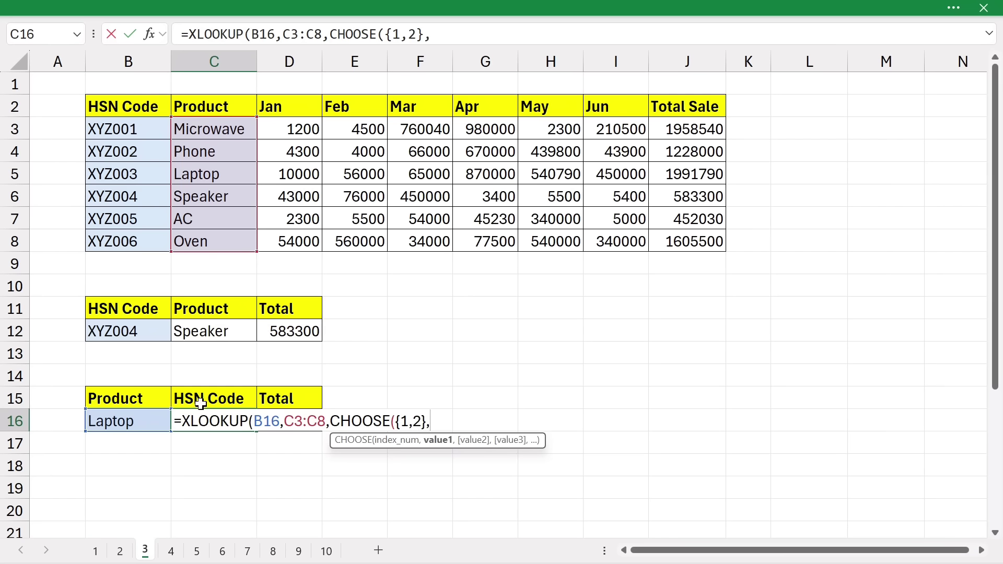
{"action": "left_click_drag", "start_coordinate": [119, 129], "coordinate": [118, 241]}
{"action": "type", "text": ","}
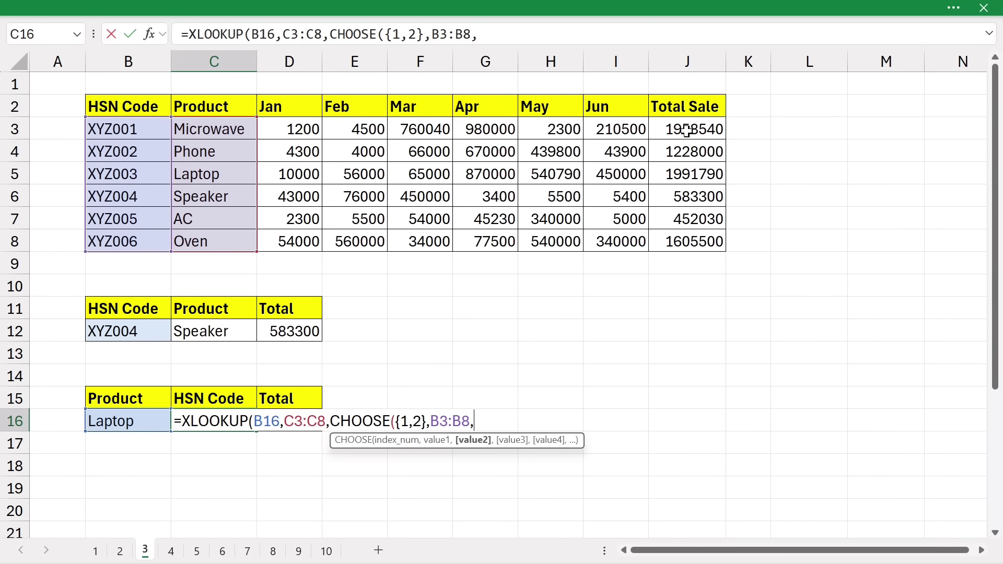
{"action": "left_click_drag", "start_coordinate": [679, 128], "coordinate": [676, 238]}
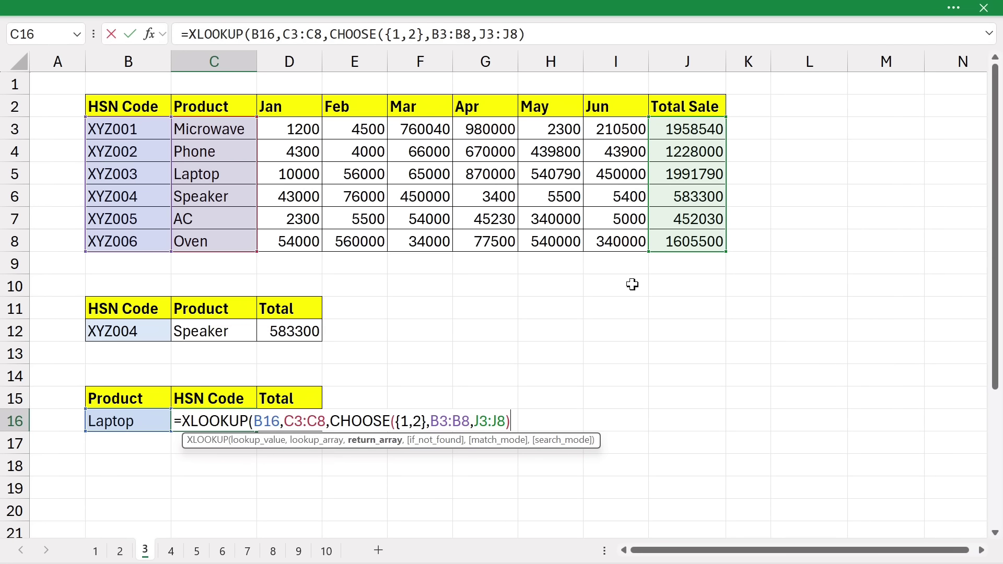
{"action": "type", "text": ")"}
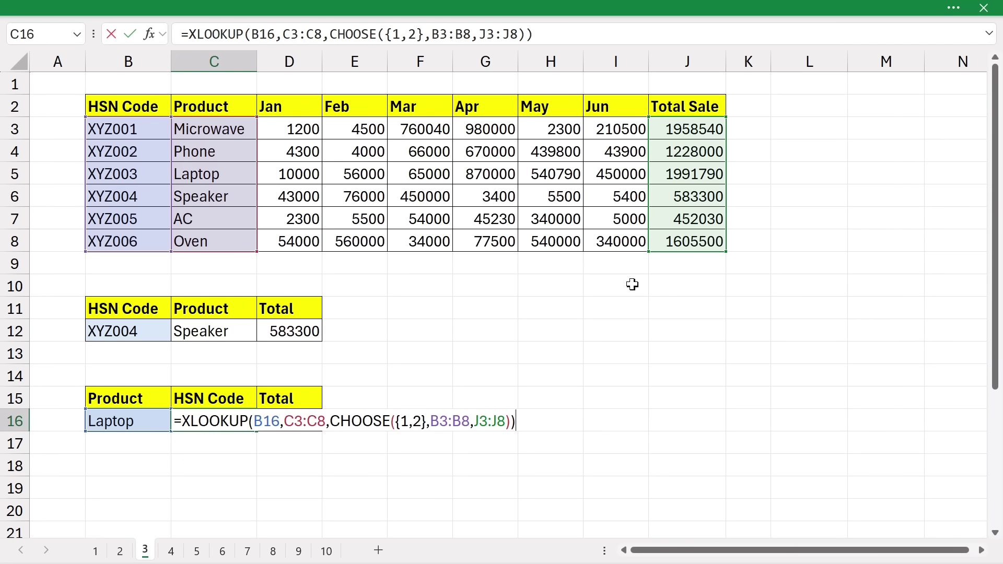
{"action": "key", "text": "Return"}
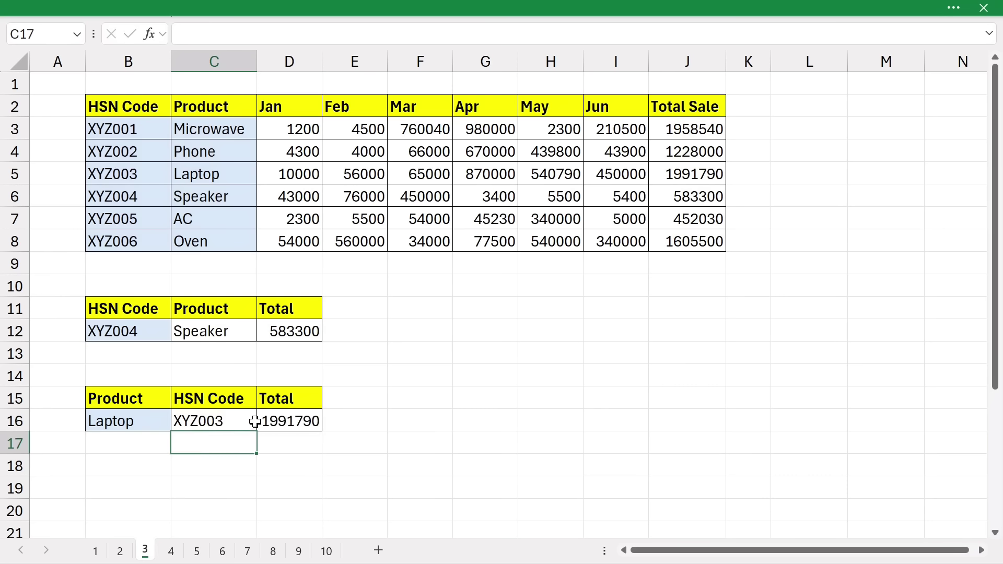
Set the product in B16 to ac and compare the returned HSN code and total with the AC row of the sales table.
{"action": "left_click", "coordinate": [156, 423]}
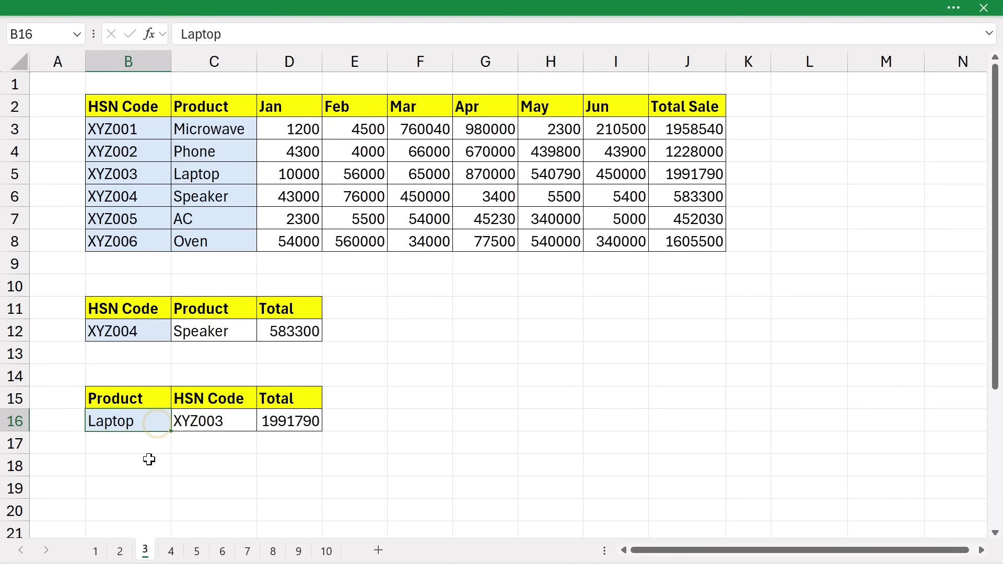
{"action": "type", "text": "ac"}
{"action": "left_click", "coordinate": [149, 459]}
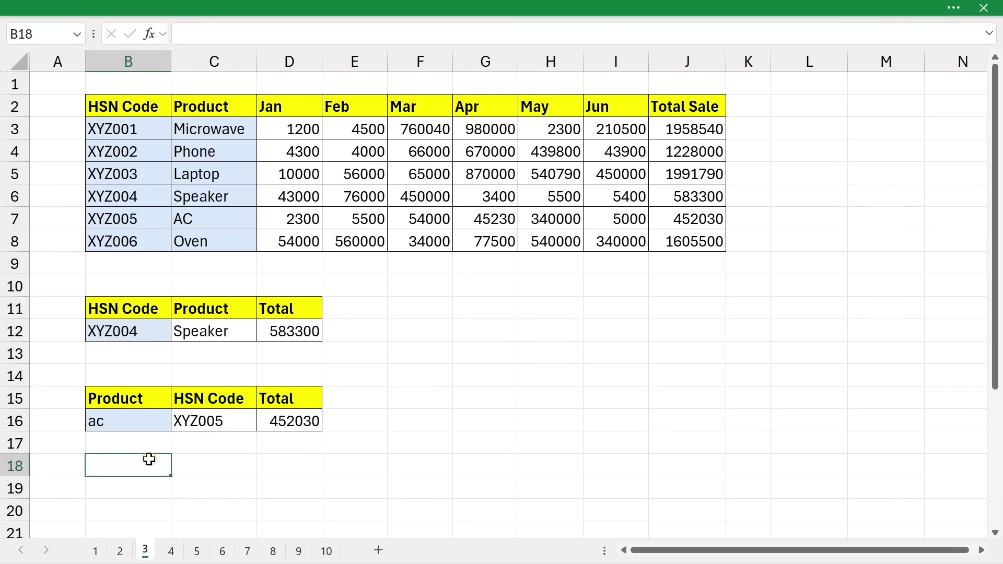
{"action": "left_click", "coordinate": [232, 421]}
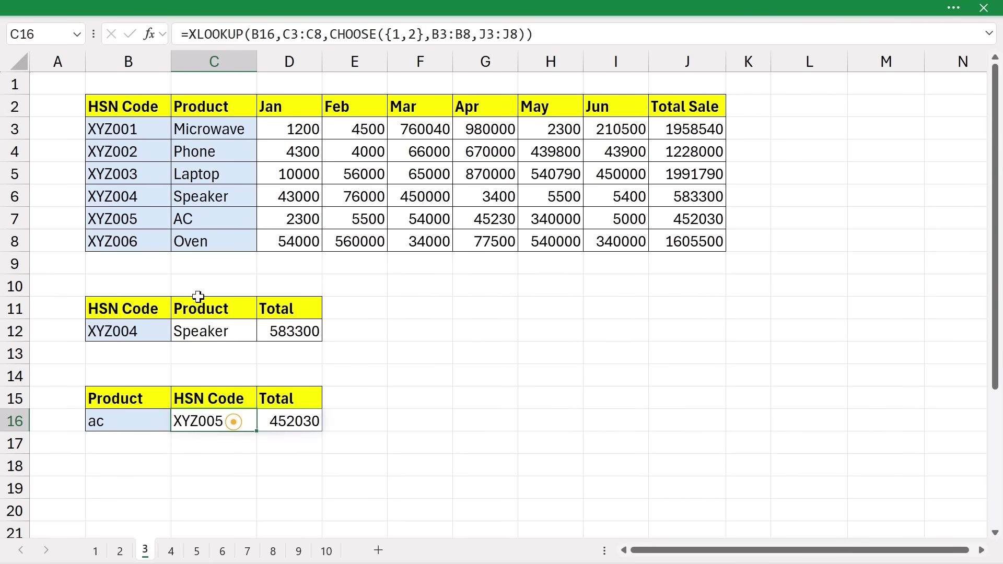
{"action": "left_click", "coordinate": [142, 218]}
{"action": "left_click", "coordinate": [220, 219]}
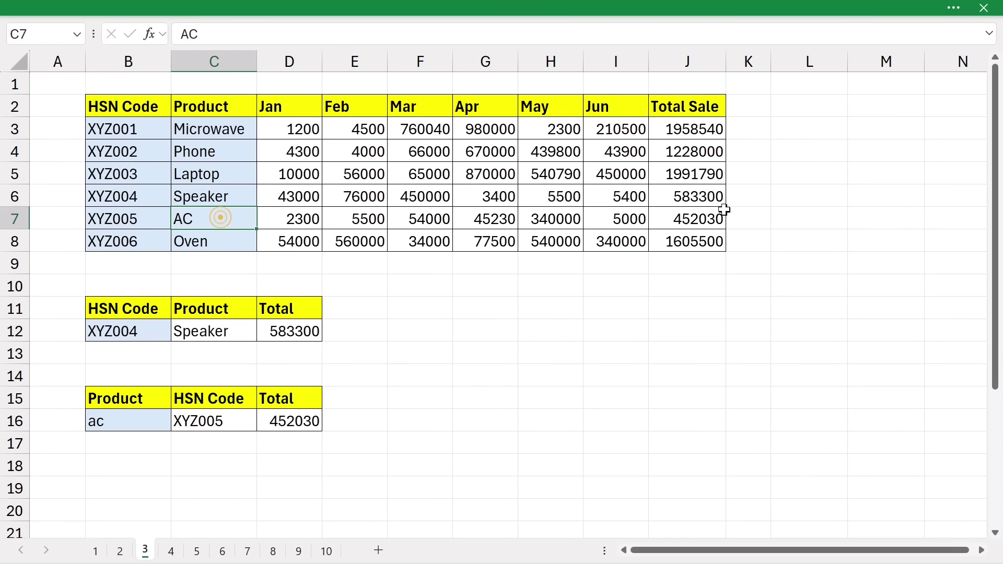
{"action": "left_click", "coordinate": [694, 217]}
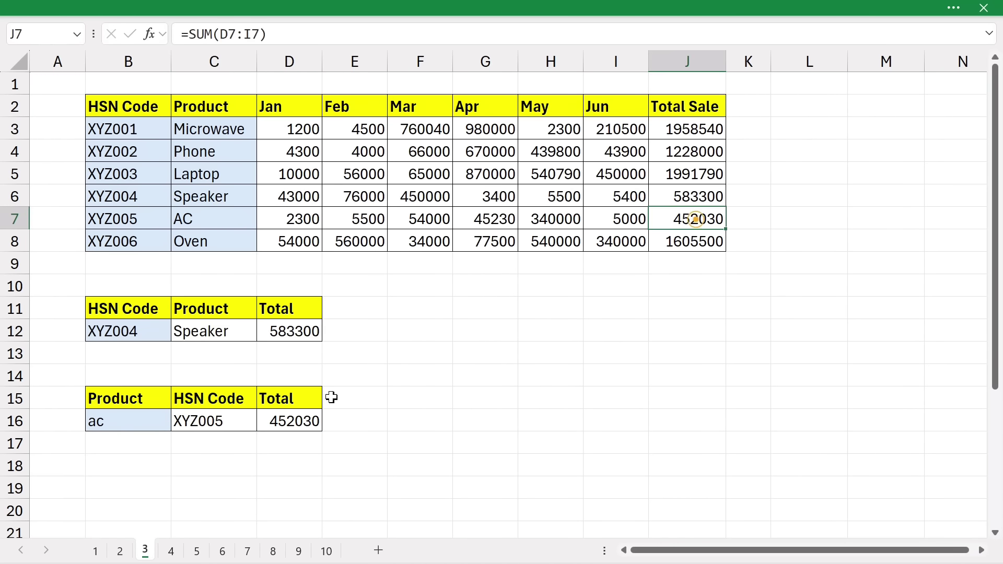
{"action": "left_click", "coordinate": [291, 398]}
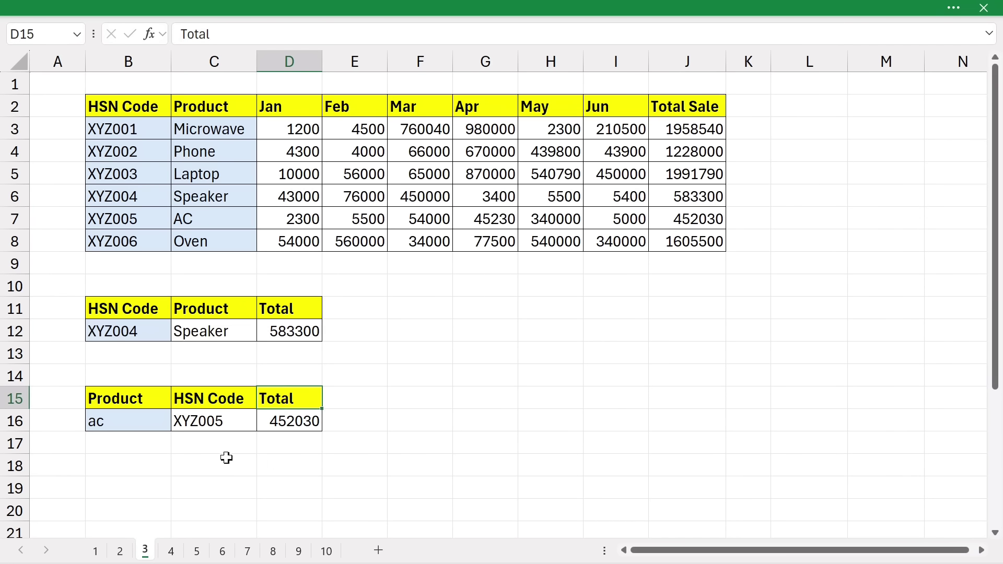
Open sheet 4 and examine the HSN code and product lookup cells B12:C12 and the Total Sale cell D12.
{"action": "left_click", "coordinate": [167, 555]}
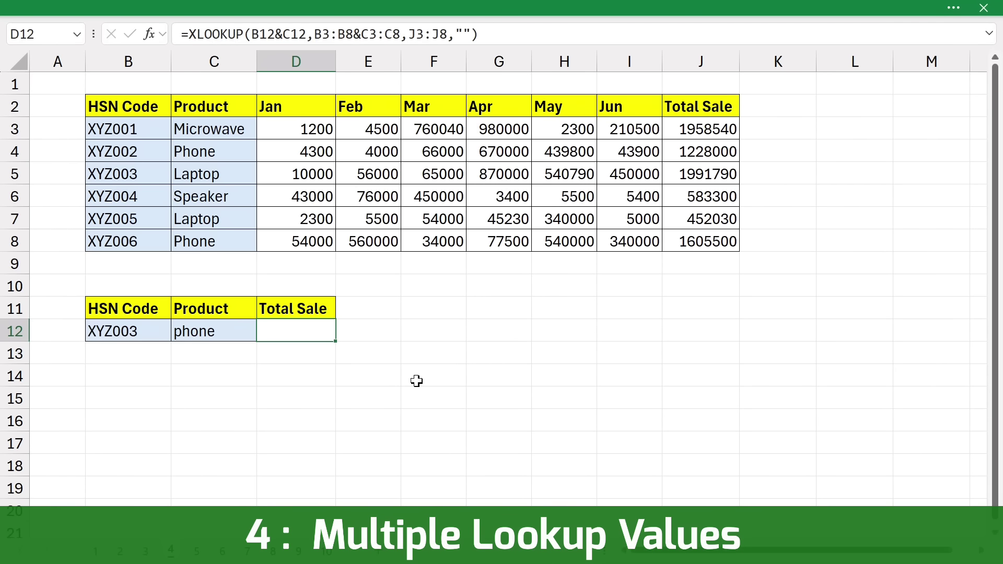
{"action": "left_click", "coordinate": [131, 330]}
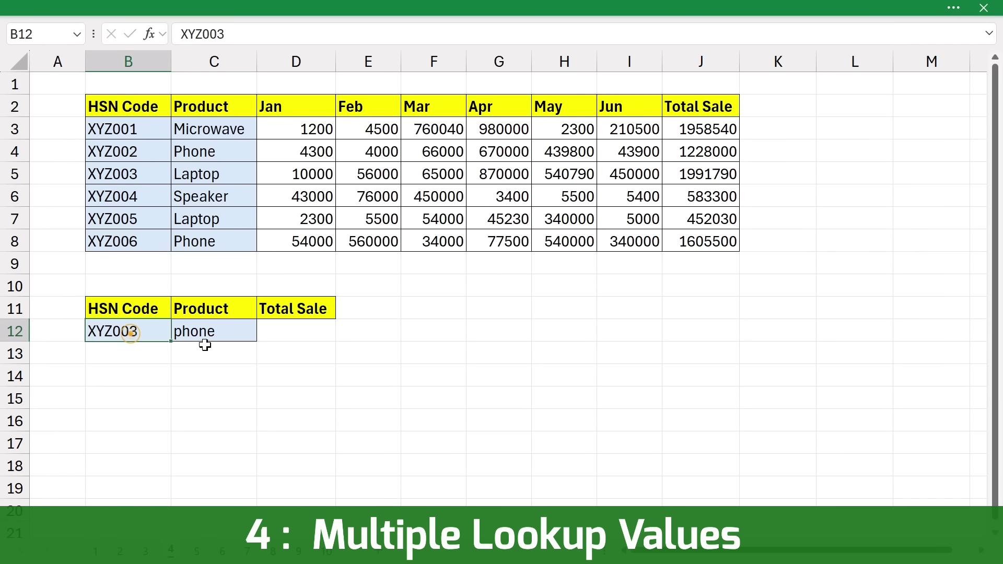
{"action": "left_click", "coordinate": [220, 336]}
{"action": "left_click", "coordinate": [152, 337]}
{"action": "left_click", "coordinate": [227, 332]}
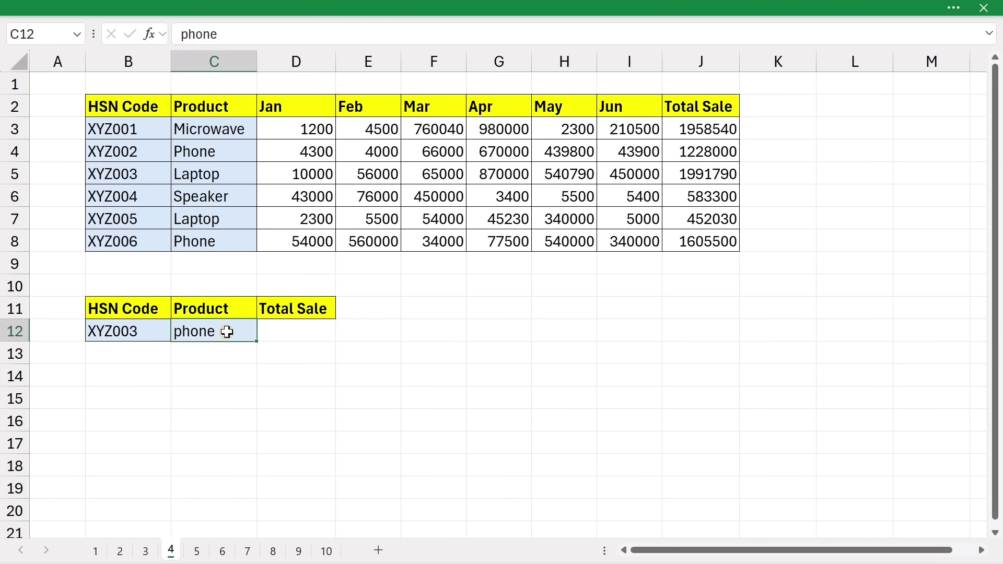
{"action": "left_click", "coordinate": [288, 331]}
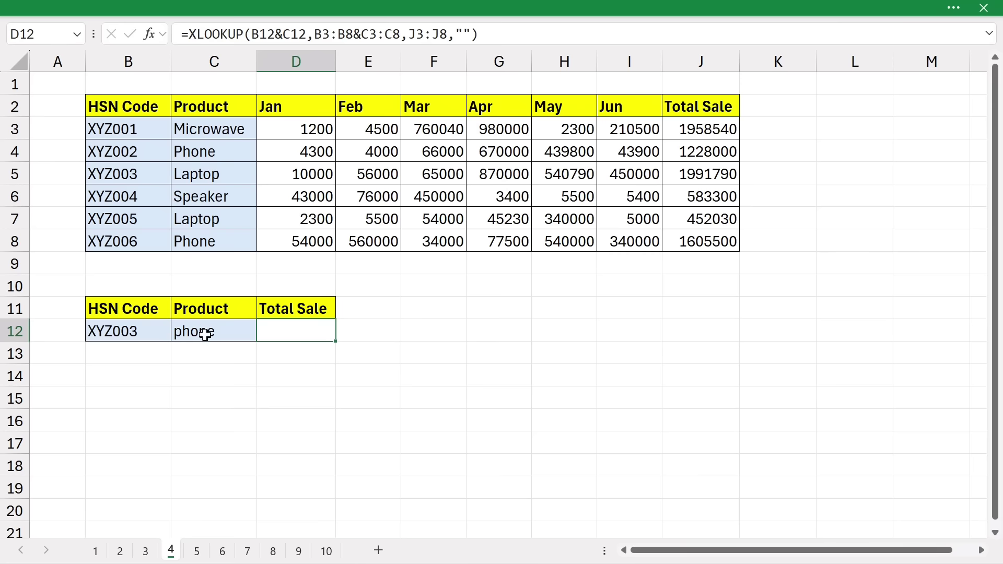
{"action": "left_click_drag", "start_coordinate": [148, 334], "coordinate": [253, 329]}
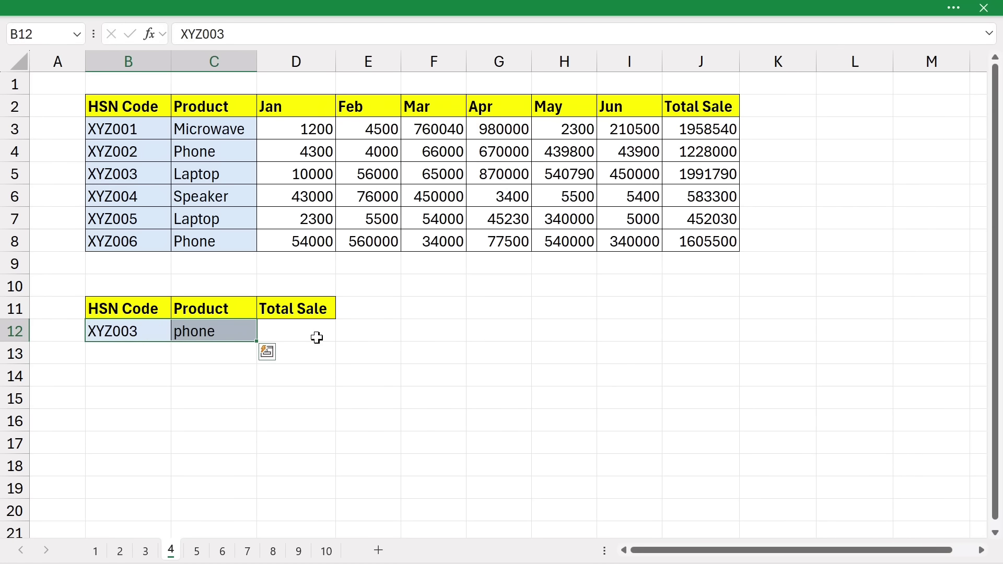
In D12, begin an XLOOKUP formula with the combined HSN code and product, B12&C12, as lookup value.
{"action": "left_click", "coordinate": [308, 334]}
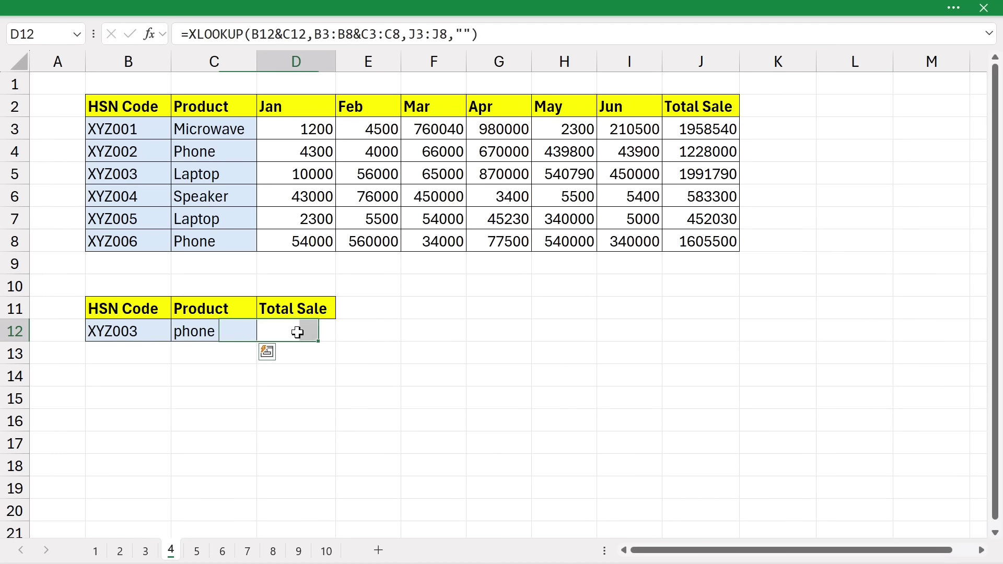
{"action": "type", "text": "="}
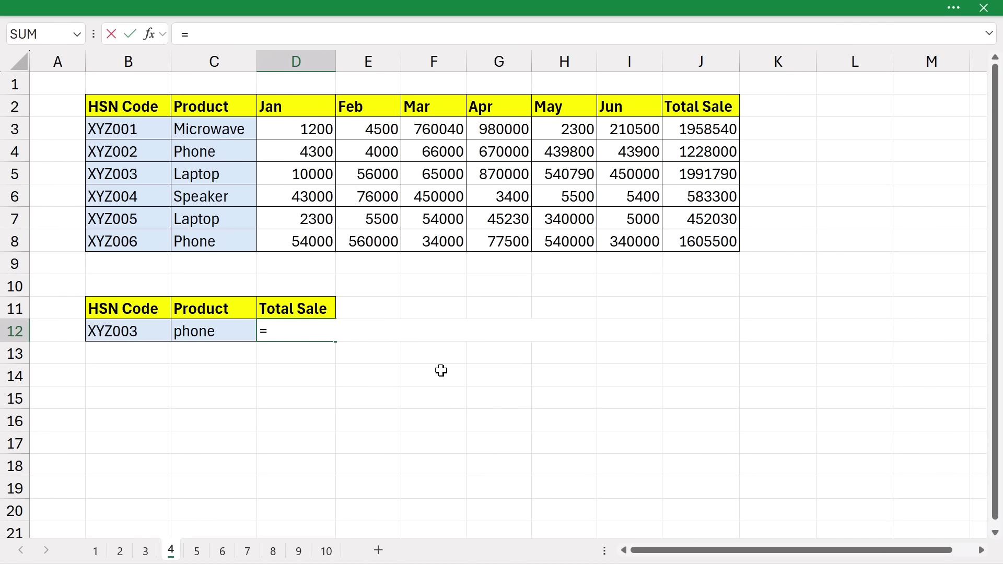
{"action": "type", "text": "xloo"}
{"action": "key", "text": "Tab"}
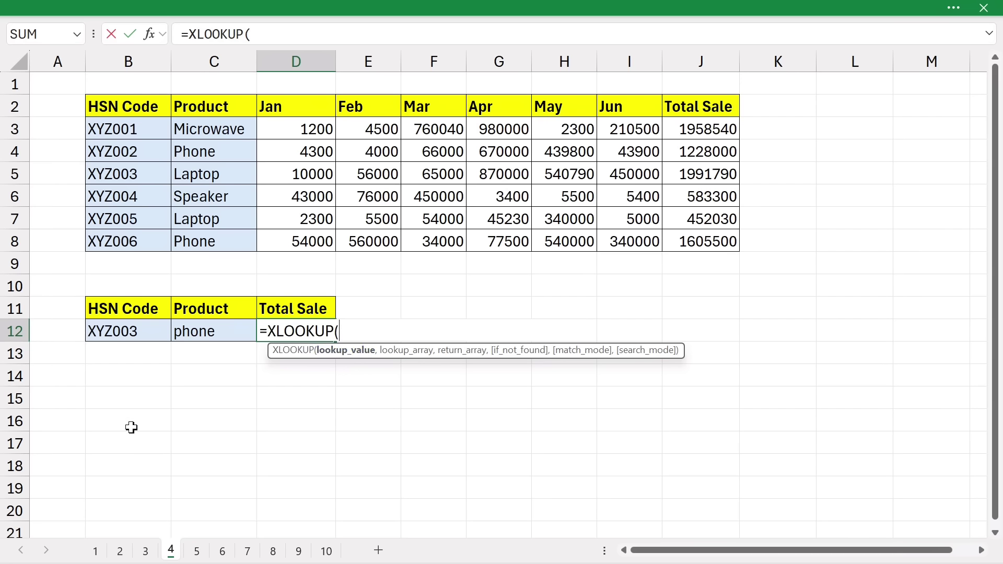
{"action": "left_click", "coordinate": [113, 331]}
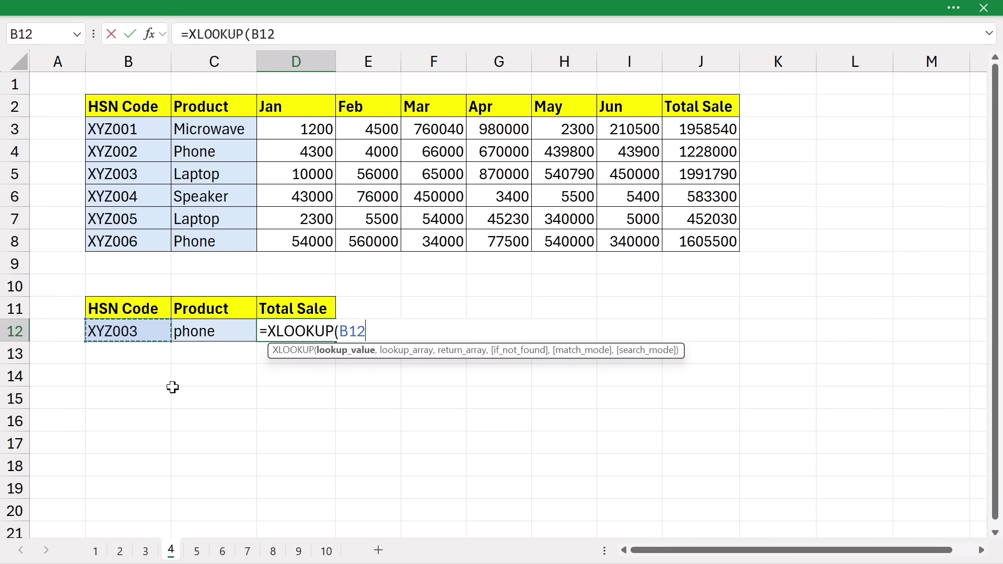
{"action": "type", "text": "&"}
{"action": "left_click", "coordinate": [216, 328]}
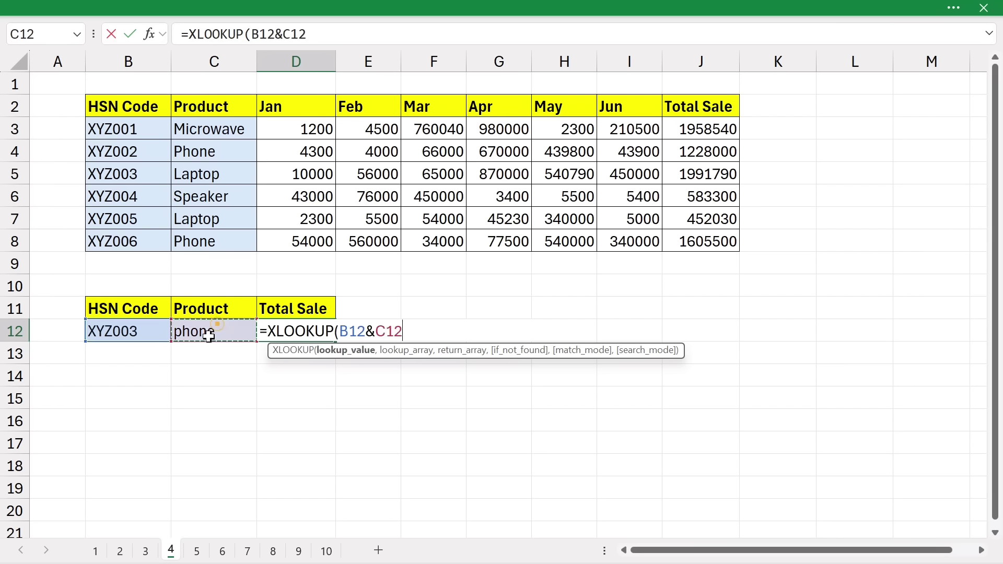
{"action": "type", "text": ","}
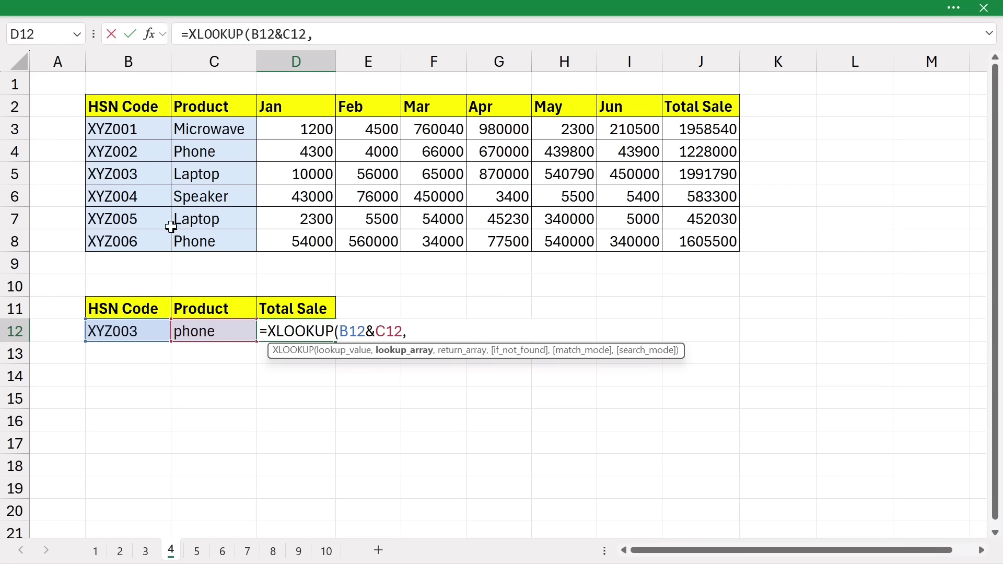
Complete the D12 formula with lookup array B3:B8&C3:C8 and the Total Sale range J3:J8 as return array.
{"action": "left_click_drag", "start_coordinate": [119, 130], "coordinate": [106, 241]}
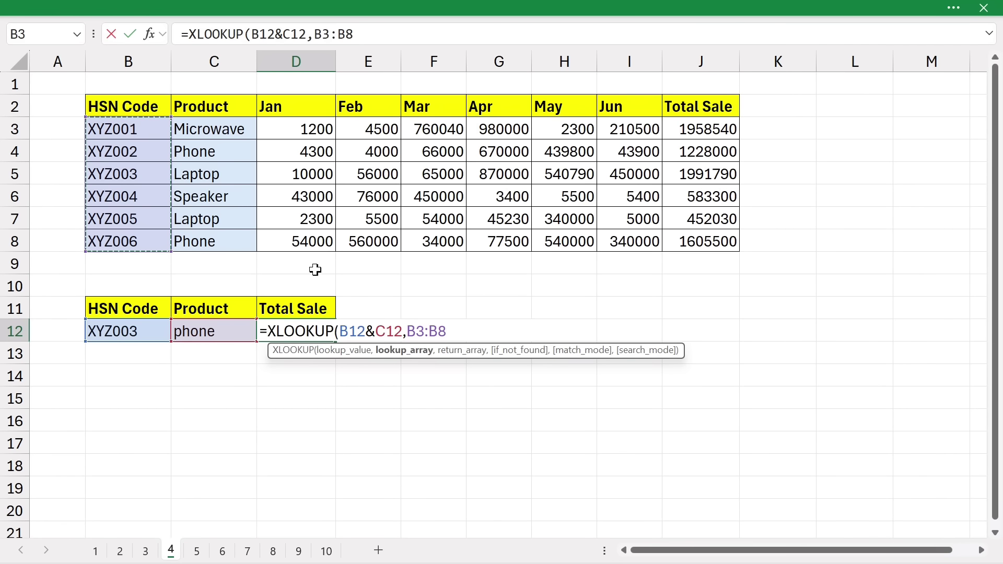
{"action": "type", "text": "&"}
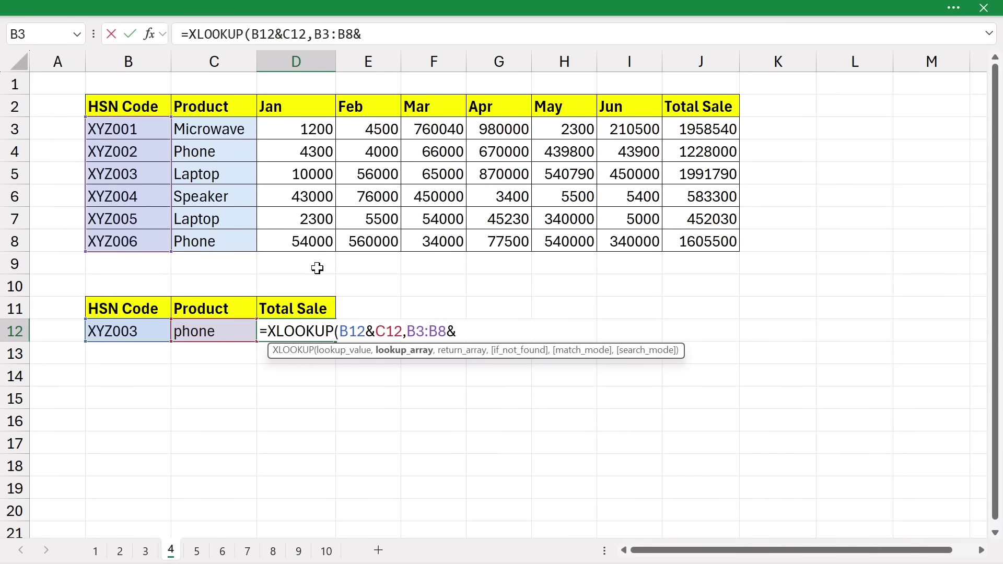
{"action": "left_click_drag", "start_coordinate": [251, 132], "coordinate": [210, 241]}
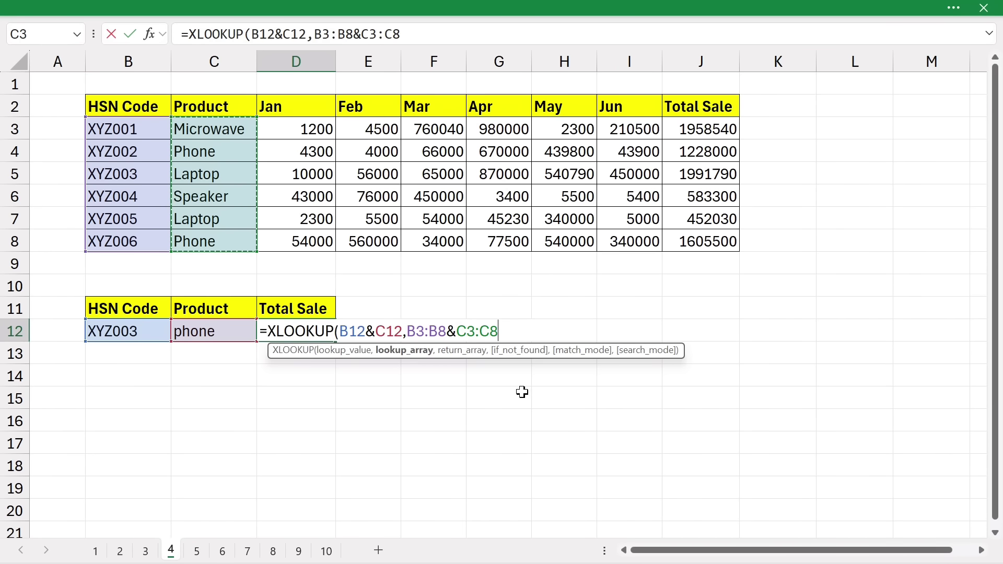
{"action": "type", "text": ","}
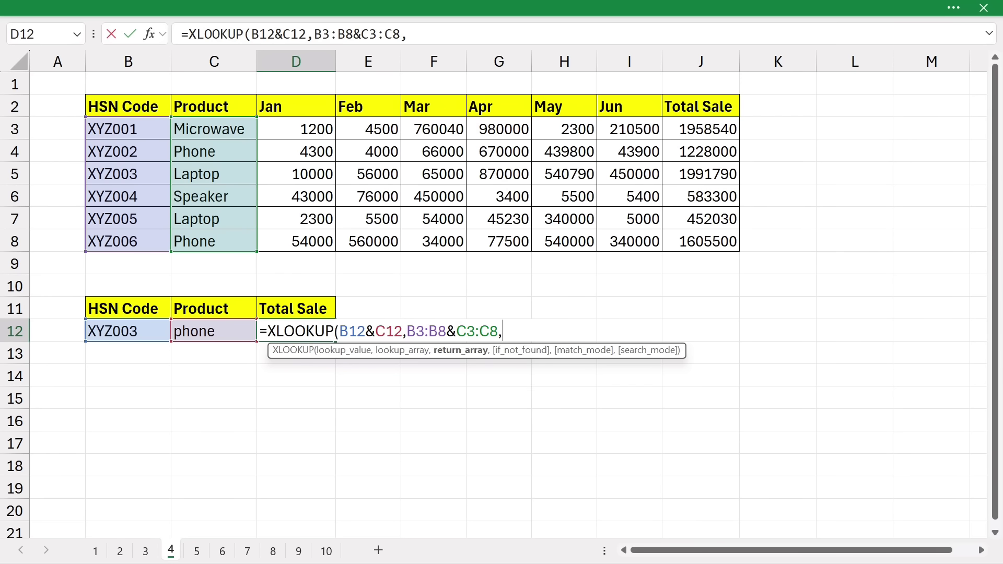
{"action": "left_click_drag", "start_coordinate": [695, 132], "coordinate": [692, 240]}
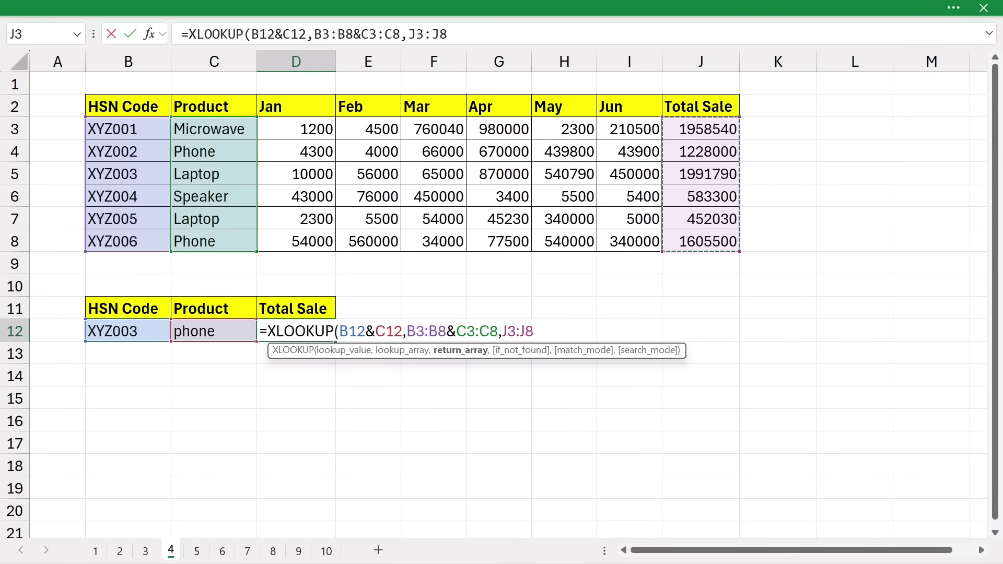
{"action": "key", "text": "Return"}
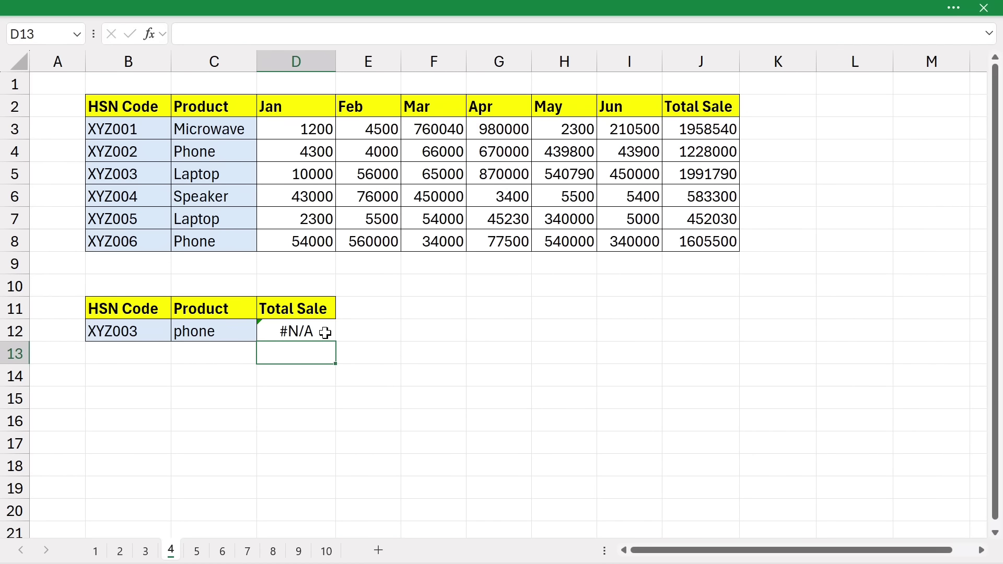
Check the XYZ003 row in the sales table and copy its product, Laptop, from C5 into C12.
{"action": "left_click", "coordinate": [153, 174]}
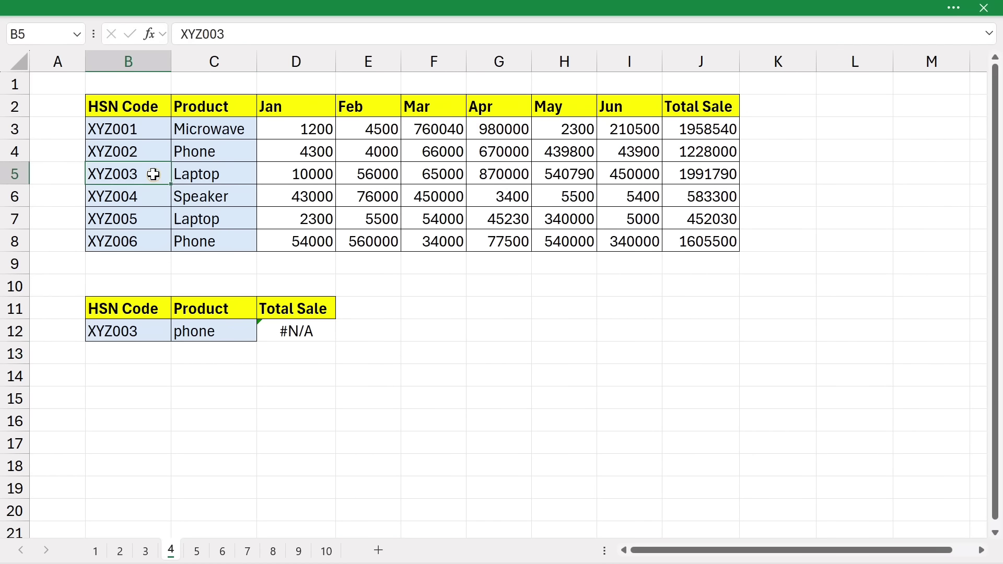
{"action": "left_click_drag", "start_coordinate": [149, 174], "coordinate": [209, 177]}
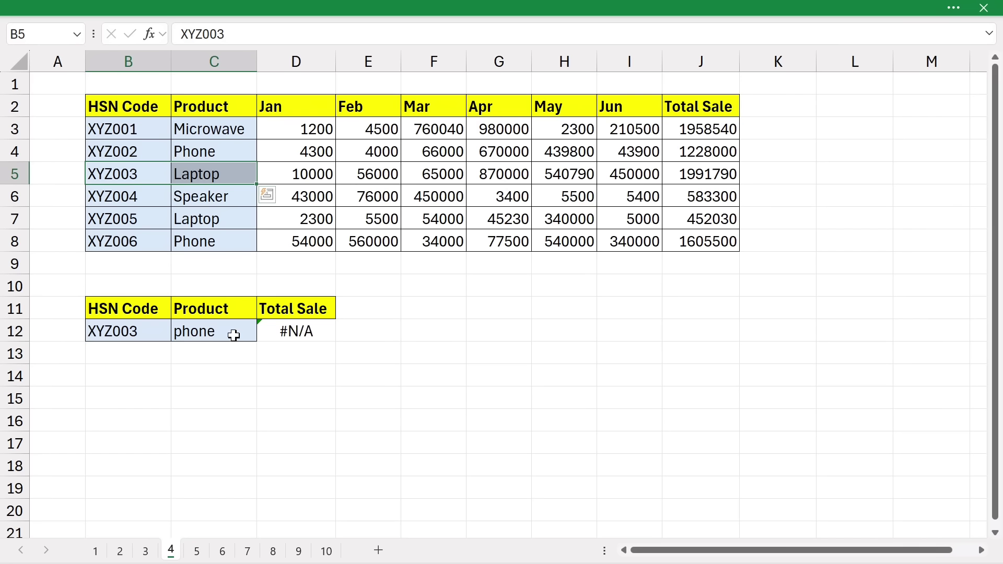
{"action": "left_click", "coordinate": [209, 176]}
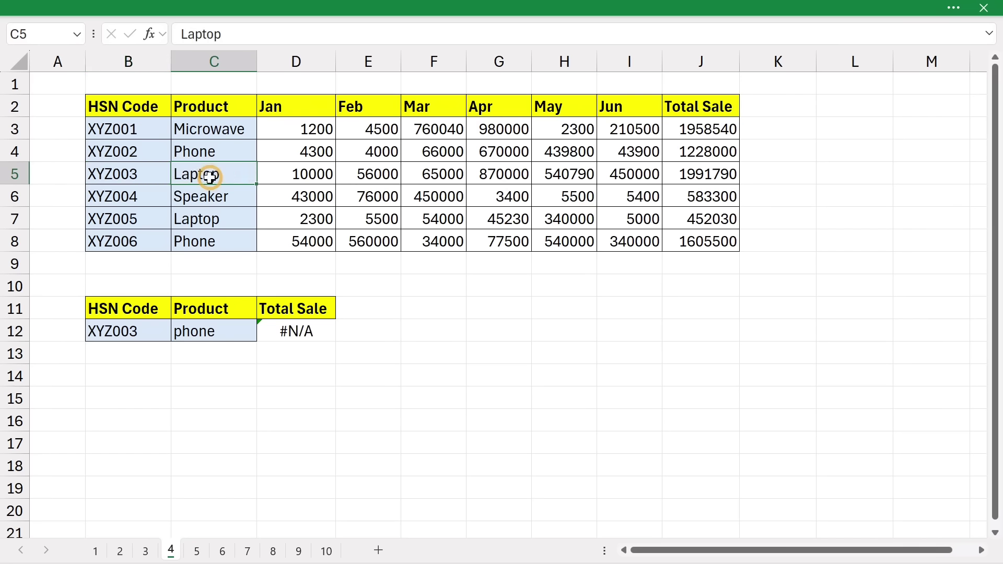
{"action": "key", "text": "ctrl+c"}
{"action": "left_click", "coordinate": [209, 334]}
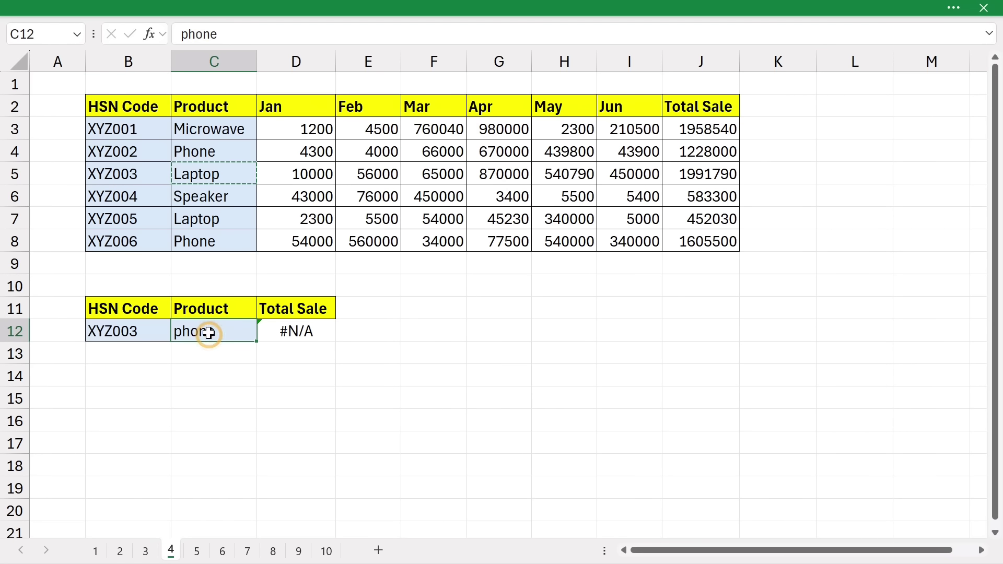
{"action": "key", "text": "ctrl+v"}
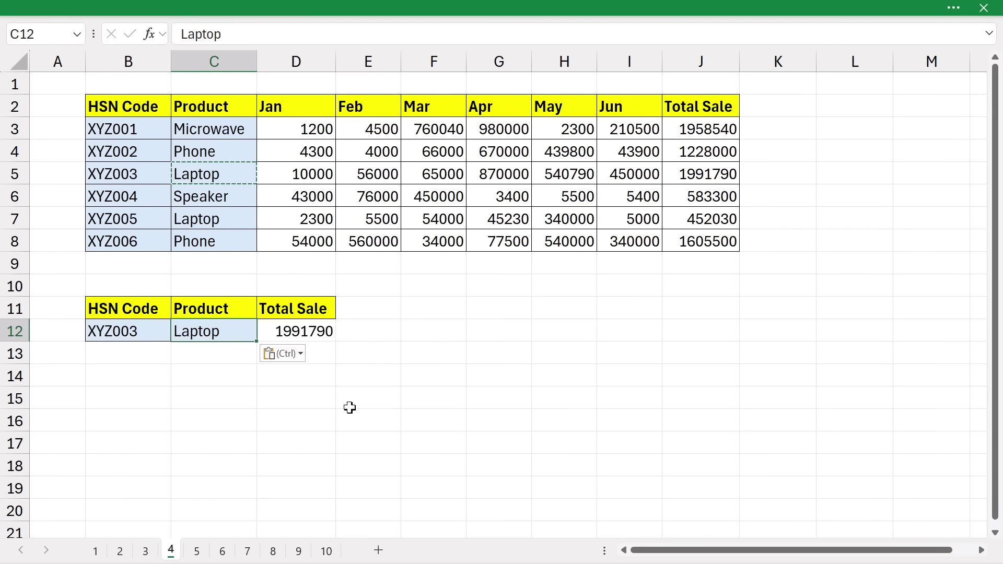
{"action": "left_click", "coordinate": [150, 336]}
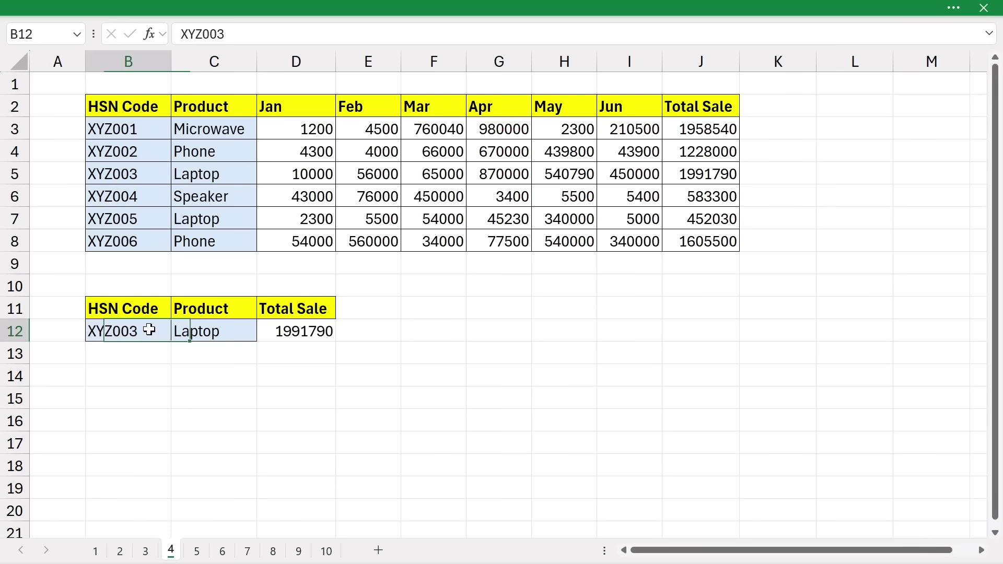
{"action": "left_click", "coordinate": [226, 336]}
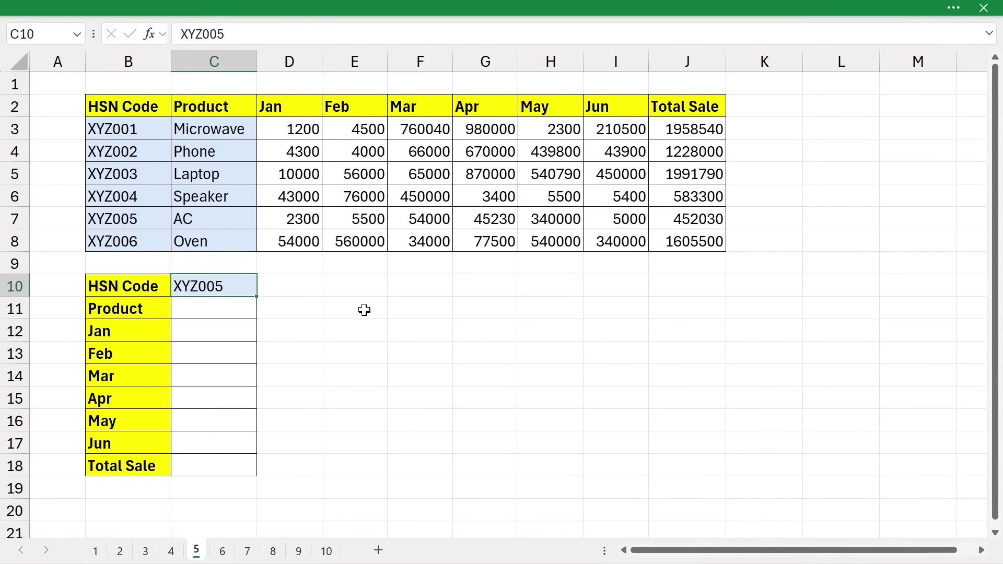
On sheet 5, compare a horizontal range with a vertical one and examine the vertical result cells C11:C18 below the HSN code.
{"action": "left_click_drag", "start_coordinate": [346, 306], "coordinate": [647, 307]}
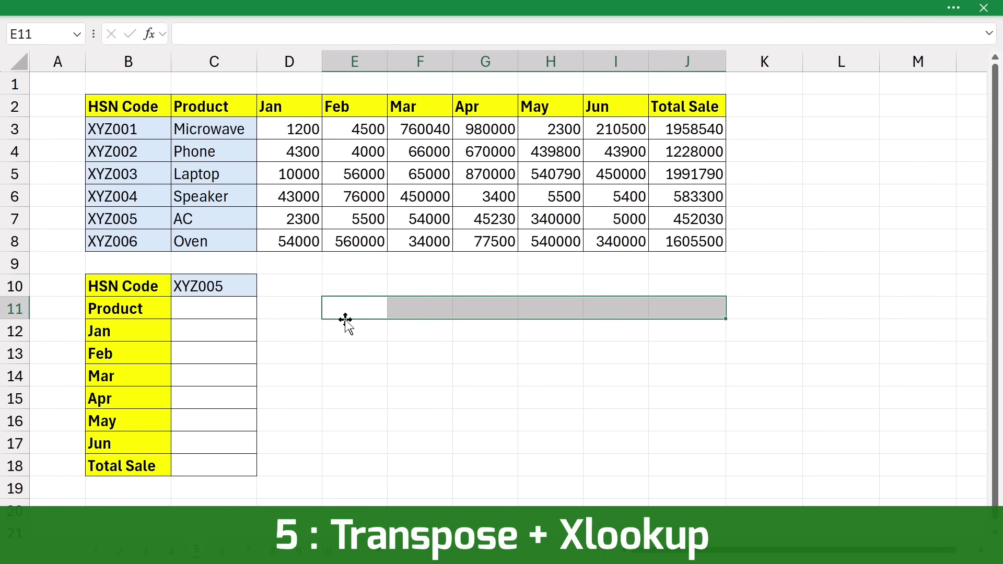
{"action": "left_click_drag", "start_coordinate": [346, 309], "coordinate": [340, 462]}
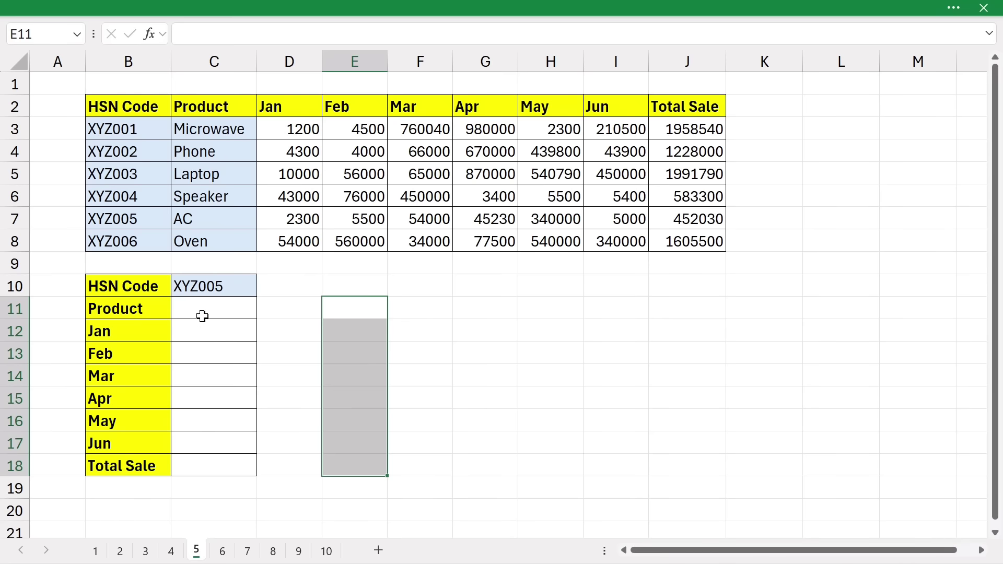
{"action": "left_click_drag", "start_coordinate": [204, 302], "coordinate": [205, 468]}
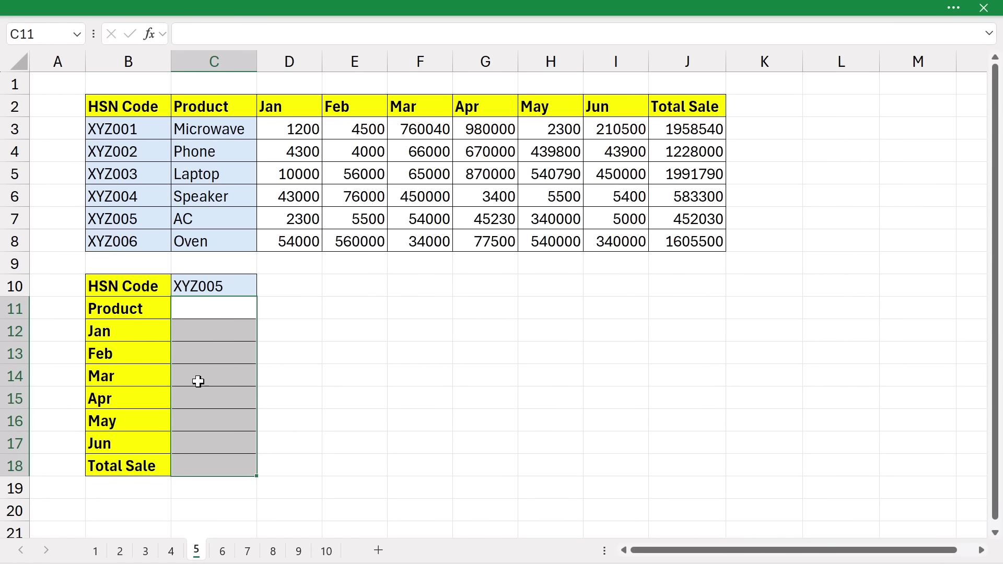
{"action": "left_click", "coordinate": [222, 279]}
In C11, begin an XLOOKUP formula with the HSN code in C10 as the lookup value.
{"action": "left_click", "coordinate": [202, 308]}
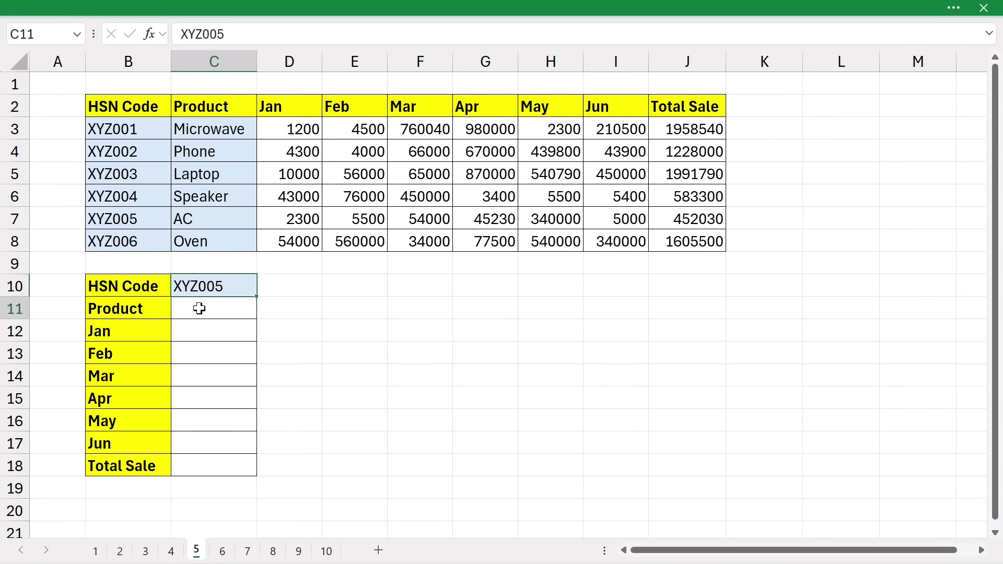
{"action": "type", "text": "=xlook"}
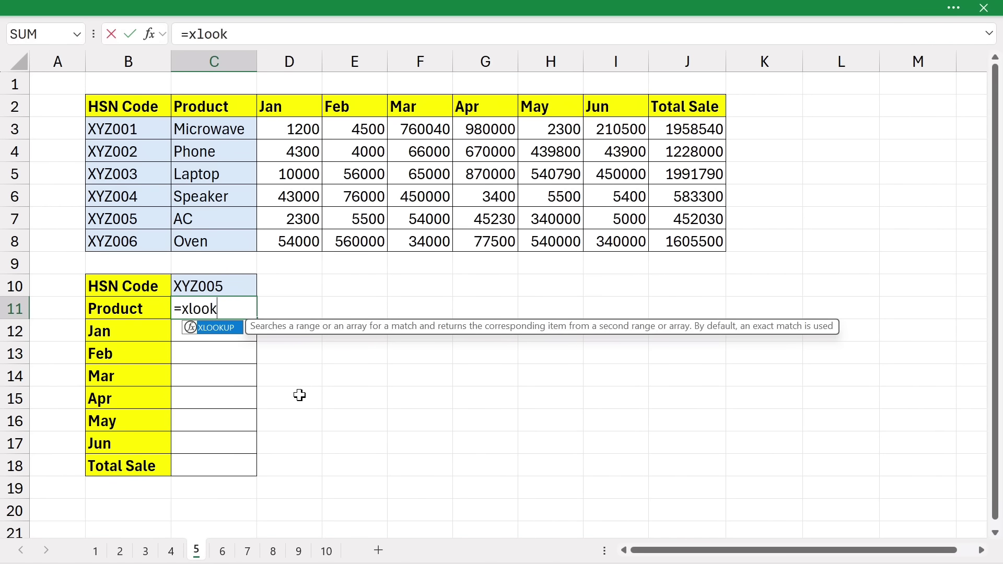
{"action": "key", "text": "Tab"}
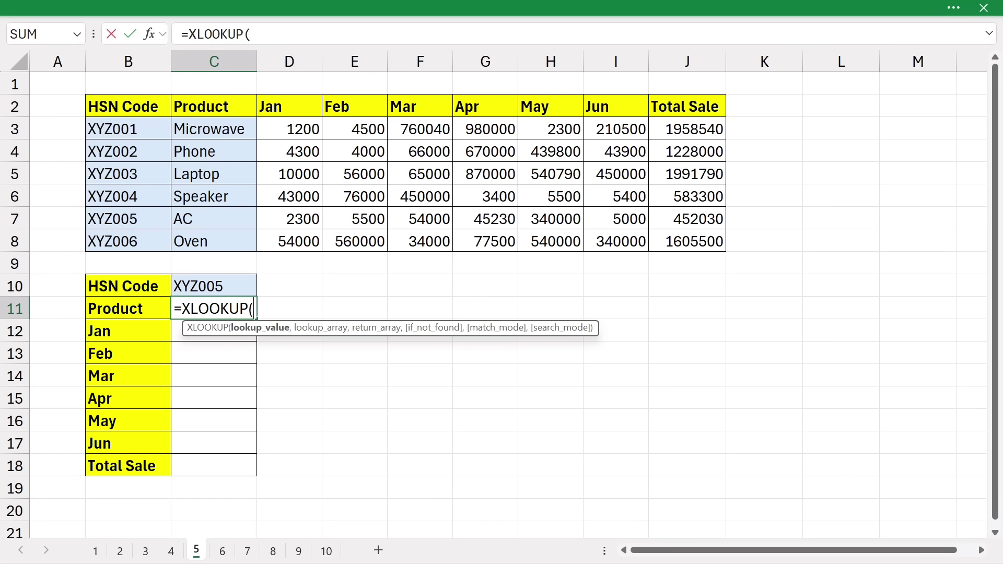
{"action": "left_click", "coordinate": [243, 286]}
{"action": "type", "text": ","}
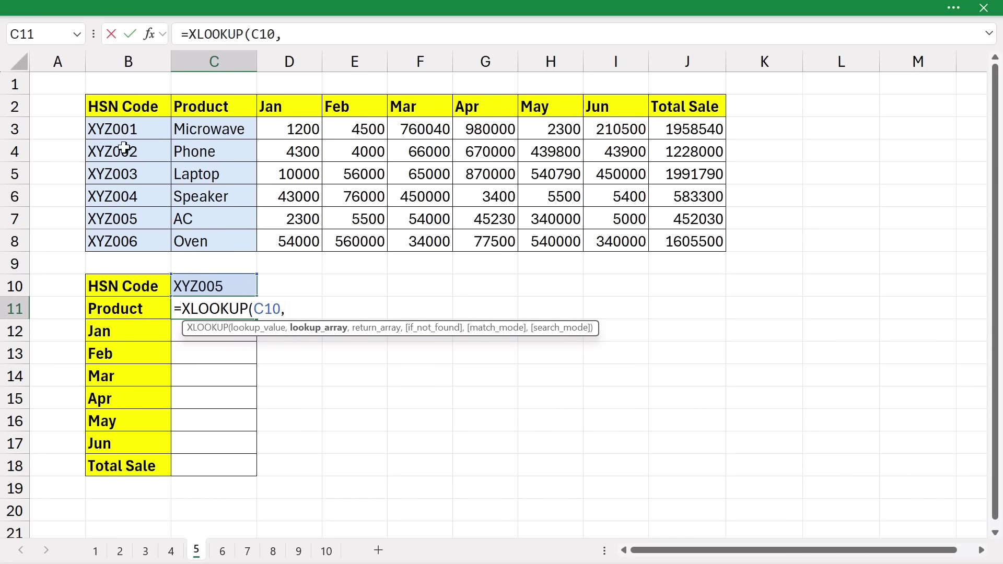
Complete the C11 formula with lookup array B3:B8 and return array C3:J8, and compare its horizontal result with the cells C12:C18.
{"action": "left_click", "coordinate": [127, 130]}
{"action": "left_click_drag", "start_coordinate": [127, 141], "coordinate": [125, 235]}
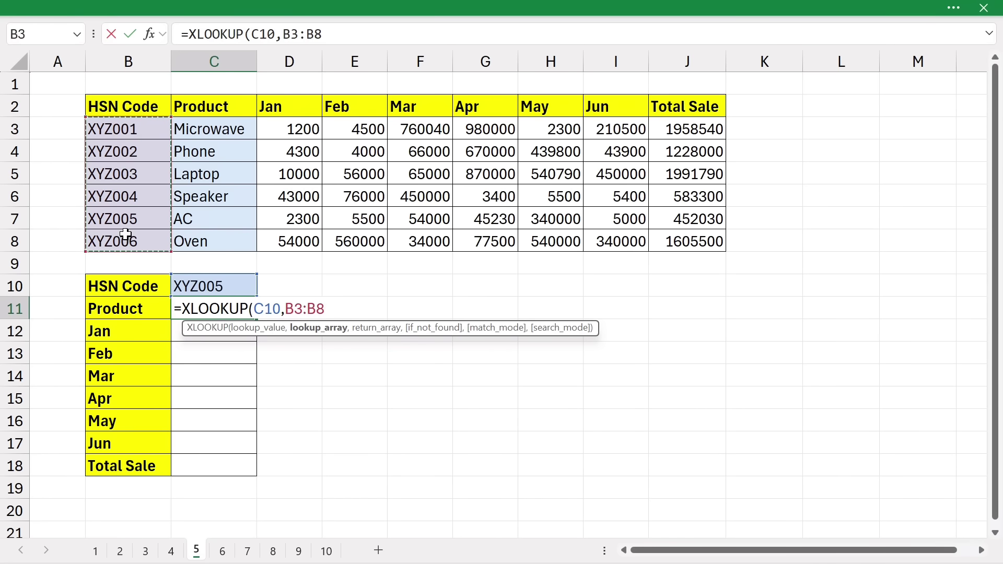
{"action": "type", "text": ","}
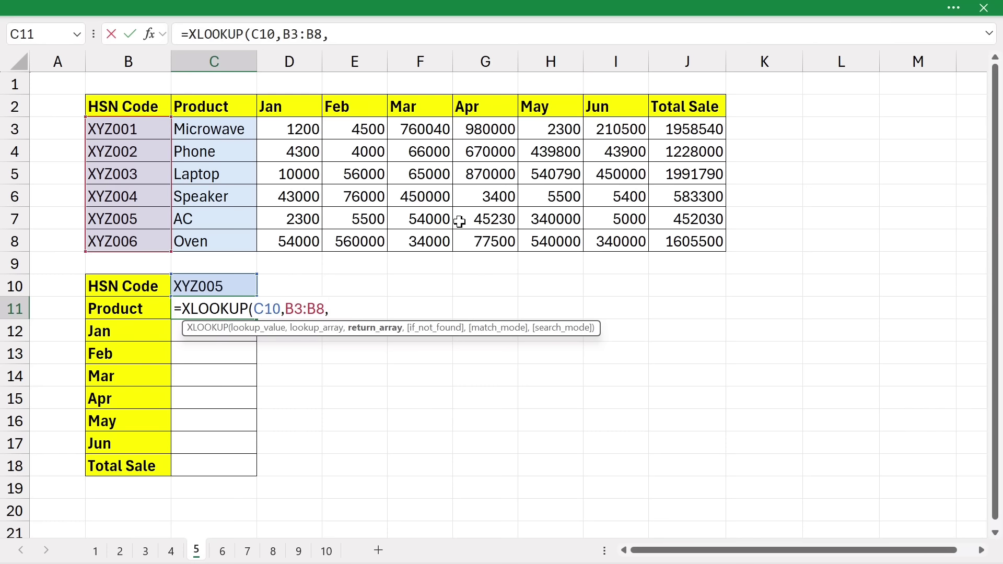
{"action": "left_click_drag", "start_coordinate": [197, 128], "coordinate": [674, 240]}
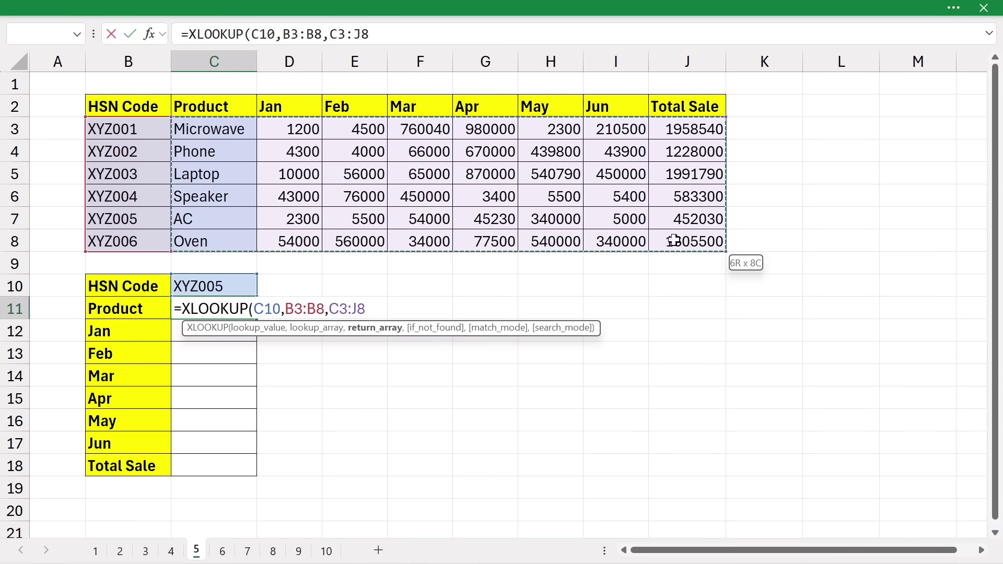
{"action": "type", "text": ")"}
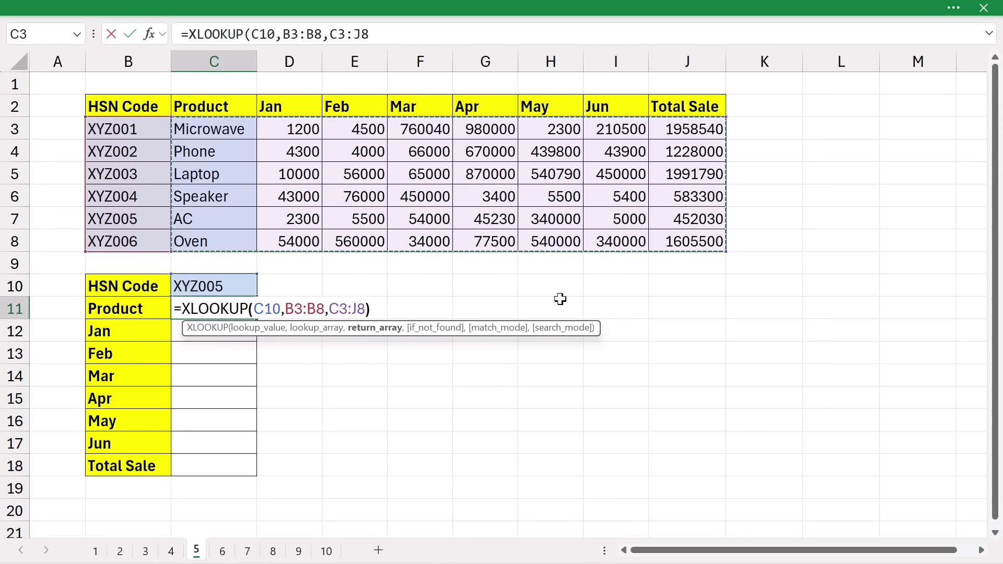
{"action": "key", "text": "Return"}
{"action": "left_click_drag", "start_coordinate": [202, 312], "coordinate": [724, 309]}
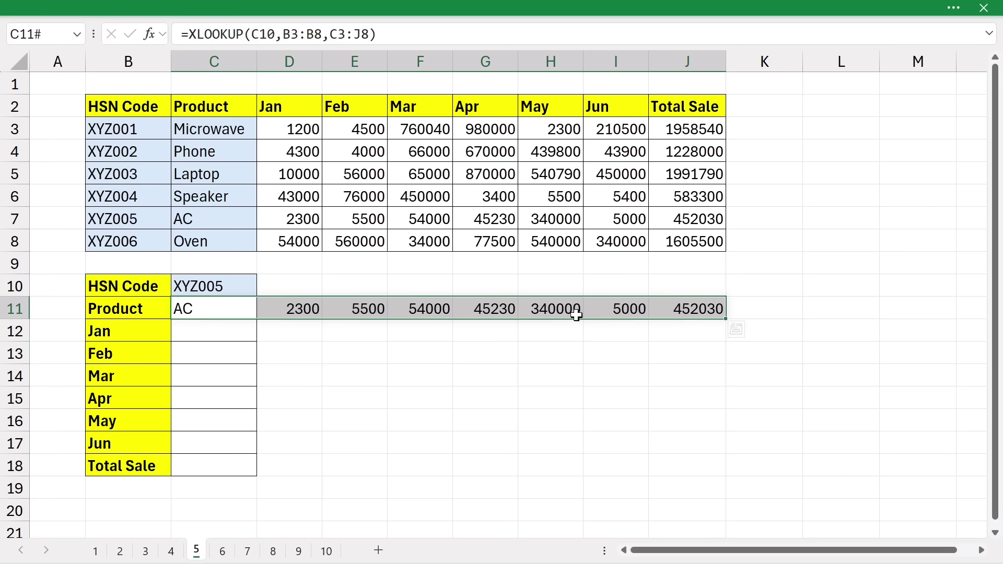
{"action": "left_click_drag", "start_coordinate": [206, 331], "coordinate": [209, 467]}
Wrap the C11 XLOOKUP formula in TRANSPOSE to return the record vertically, and replace the last digit of the HSN code in C10.
{"action": "left_click", "coordinate": [204, 309]}
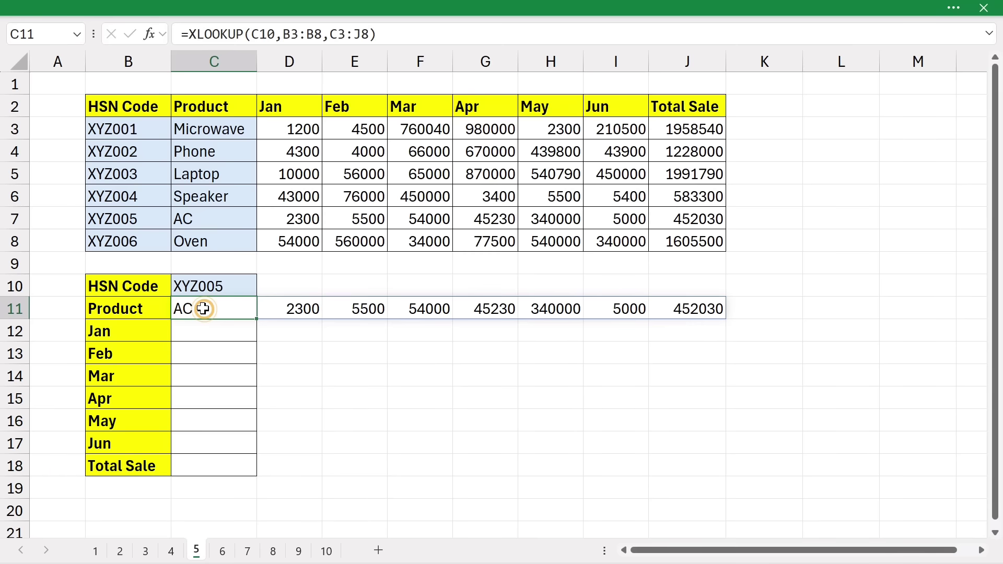
{"action": "double_click", "coordinate": [203, 309]}
{"action": "left_click", "coordinate": [182, 308]}
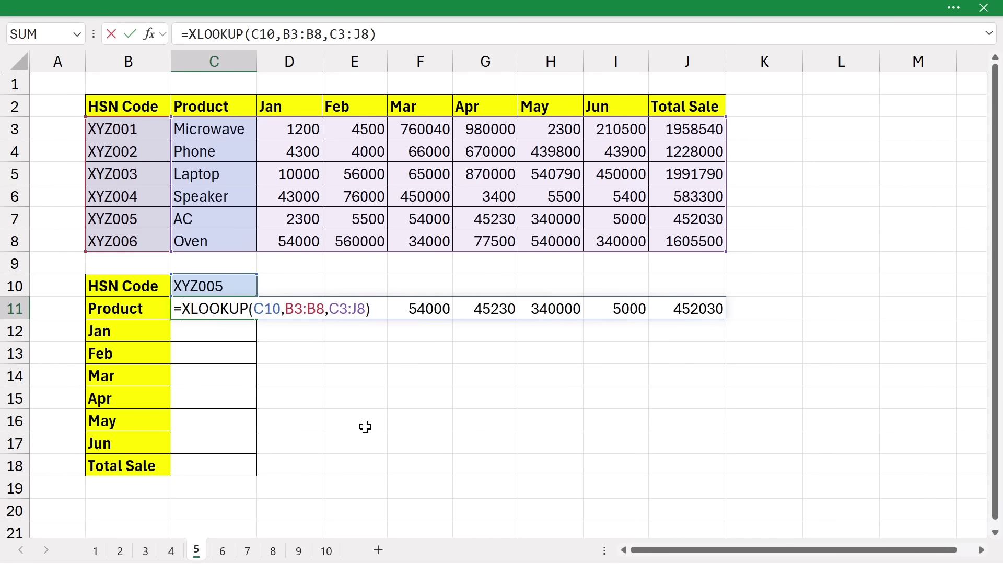
{"action": "type", "text": "trans"}
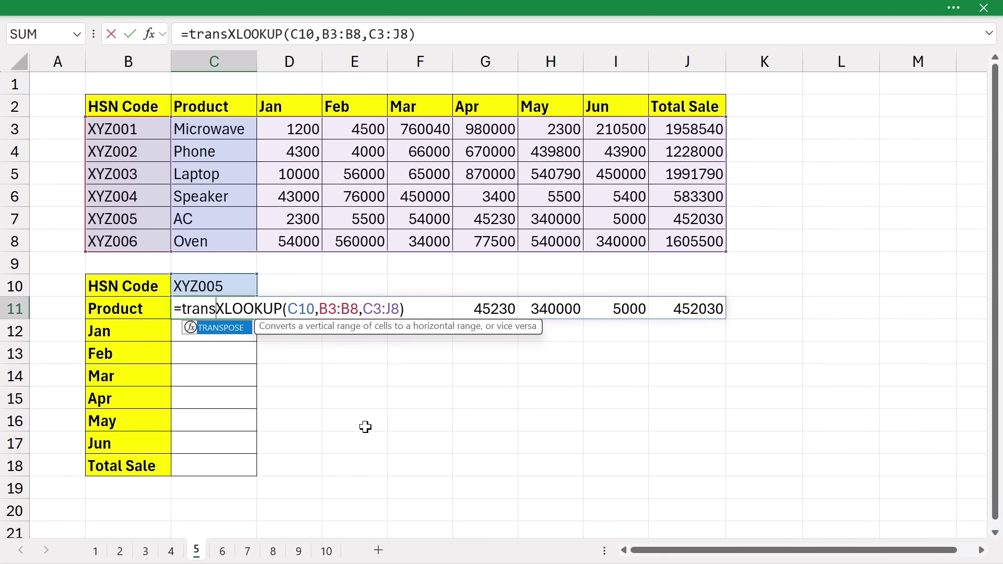
{"action": "key", "text": "Tab"}
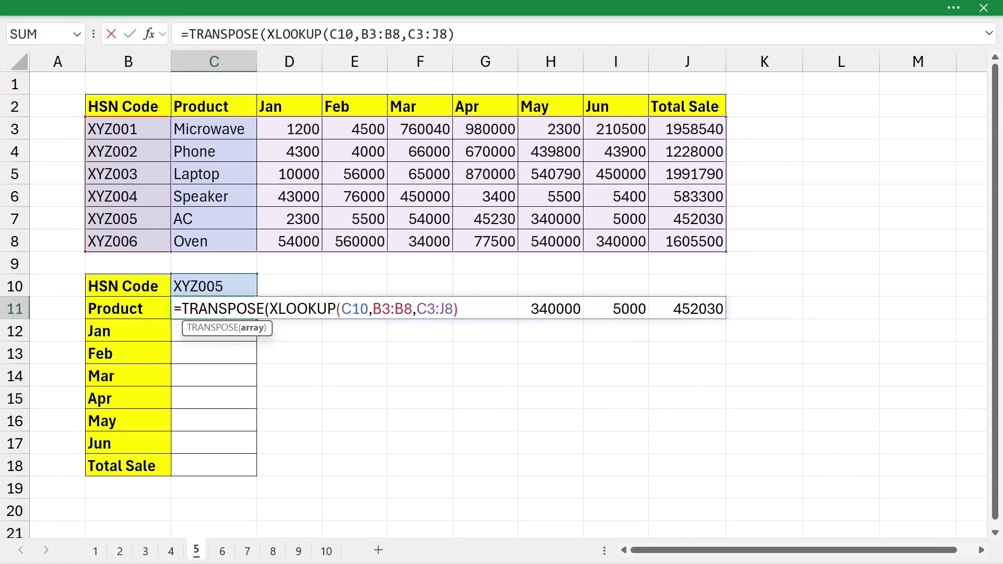
{"action": "type", "text": ")"}
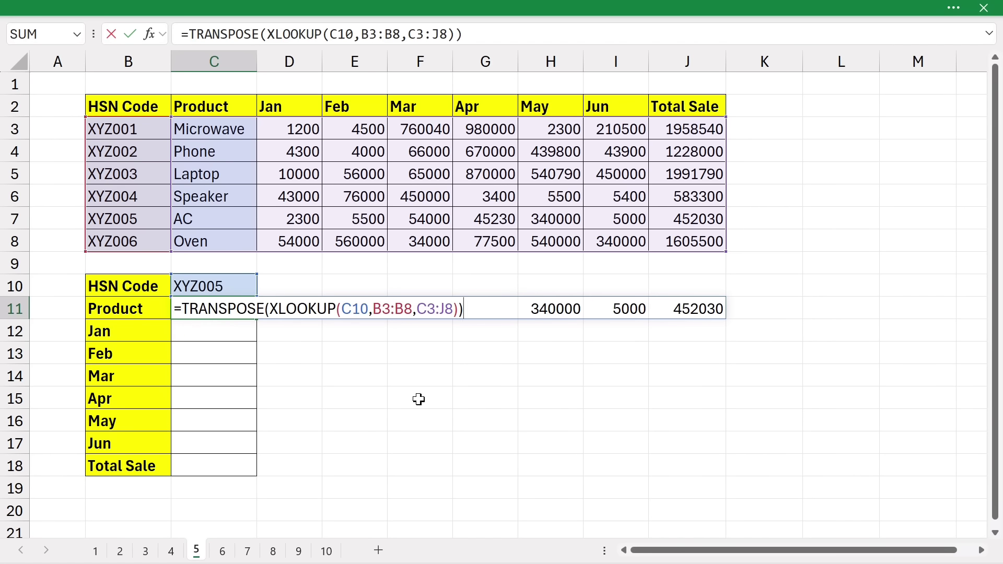
{"action": "key", "text": "Return"}
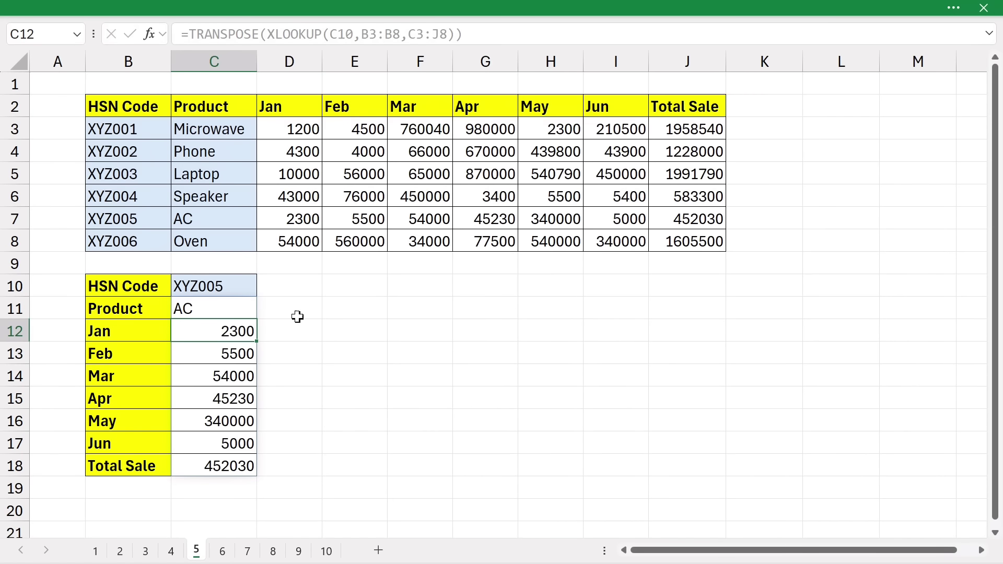
{"action": "double_click", "coordinate": [235, 284]}
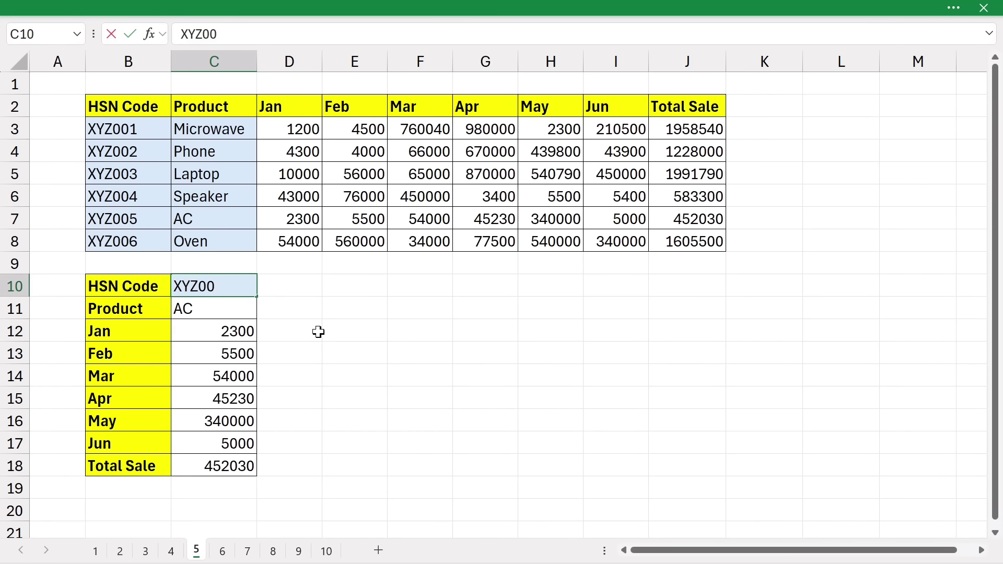
{"action": "key", "text": "Return"}
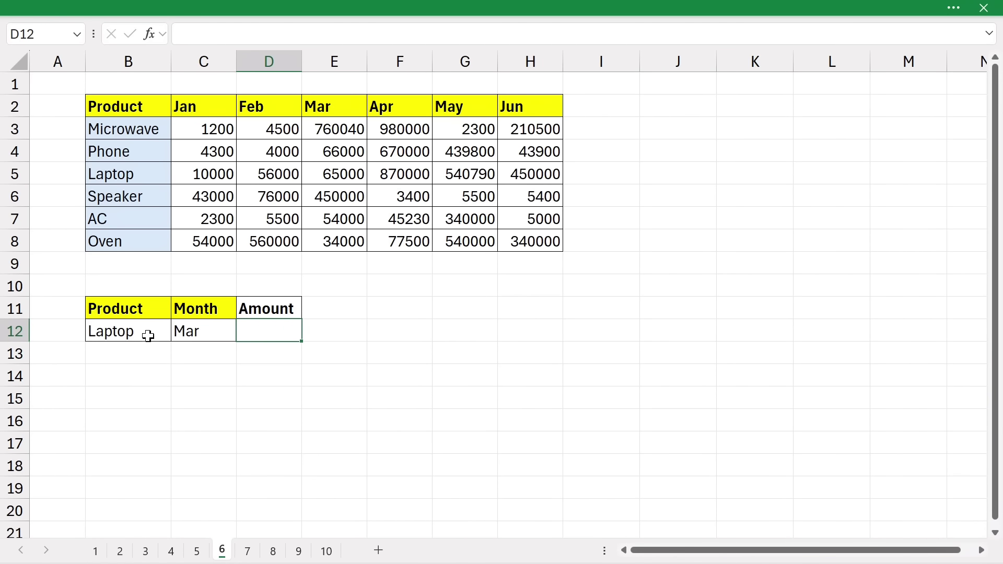
On sheet 6, compare the product and month lookup cells B12 and C12 with the product column and the month header row.
{"action": "left_click", "coordinate": [148, 332]}
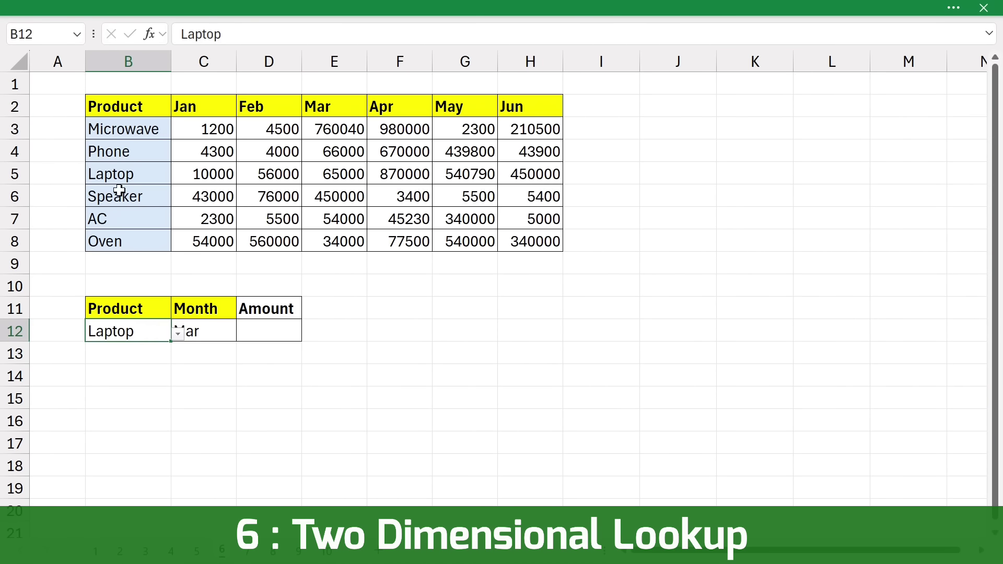
{"action": "left_click_drag", "start_coordinate": [123, 131], "coordinate": [111, 234]}
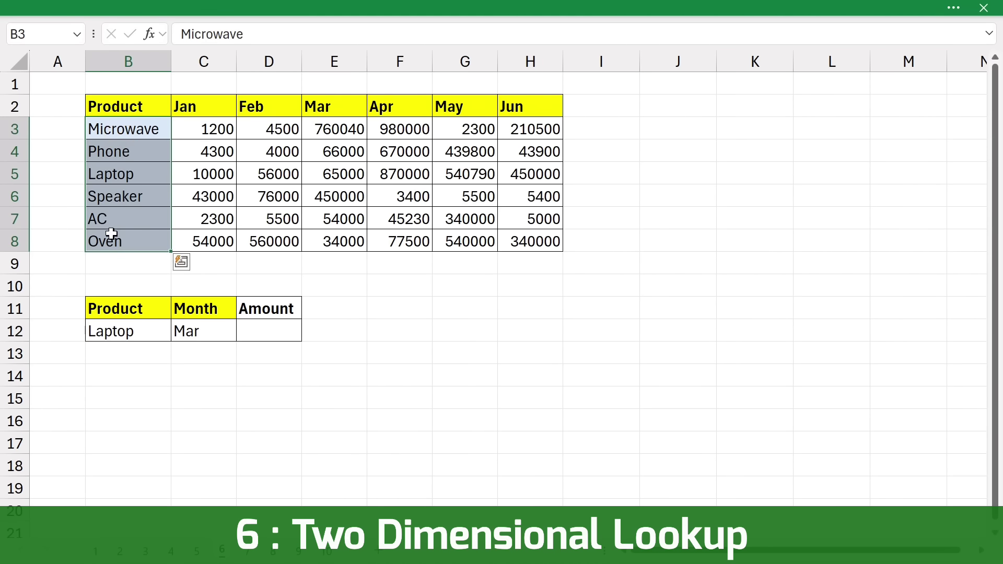
{"action": "left_click", "coordinate": [214, 332]}
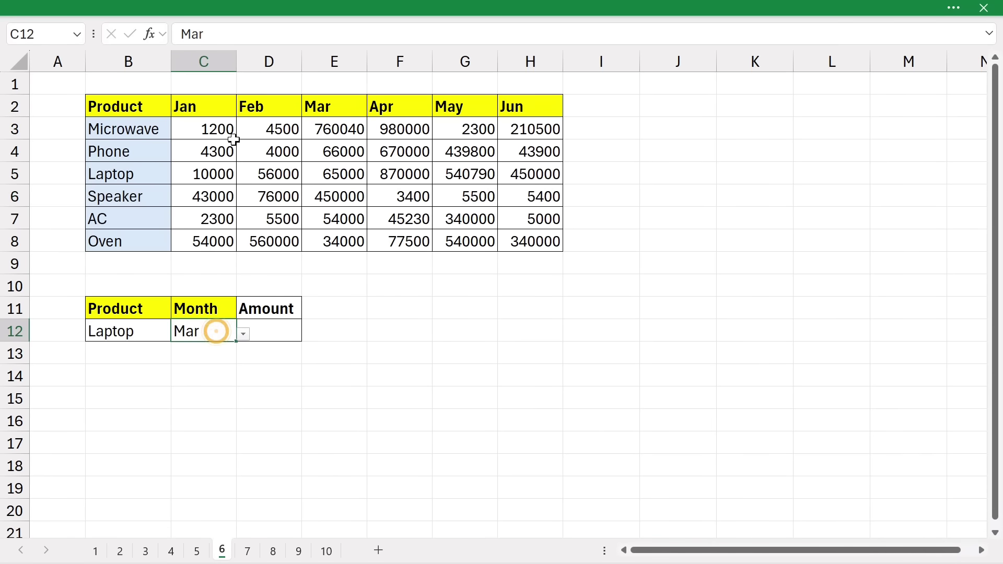
{"action": "left_click_drag", "start_coordinate": [195, 107], "coordinate": [481, 106]}
{"action": "left_click_drag", "start_coordinate": [140, 132], "coordinate": [127, 244]}
{"action": "left_click_drag", "start_coordinate": [215, 106], "coordinate": [456, 106]}
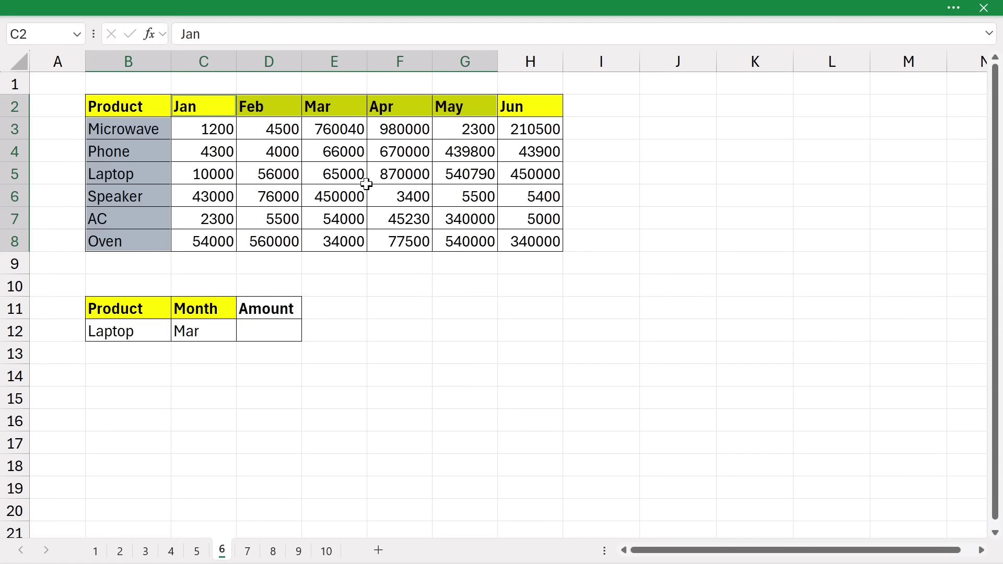
In the Amount cell D12, begin an XLOOKUP formula with the product in B12 as the lookup value.
{"action": "left_click", "coordinate": [261, 332]}
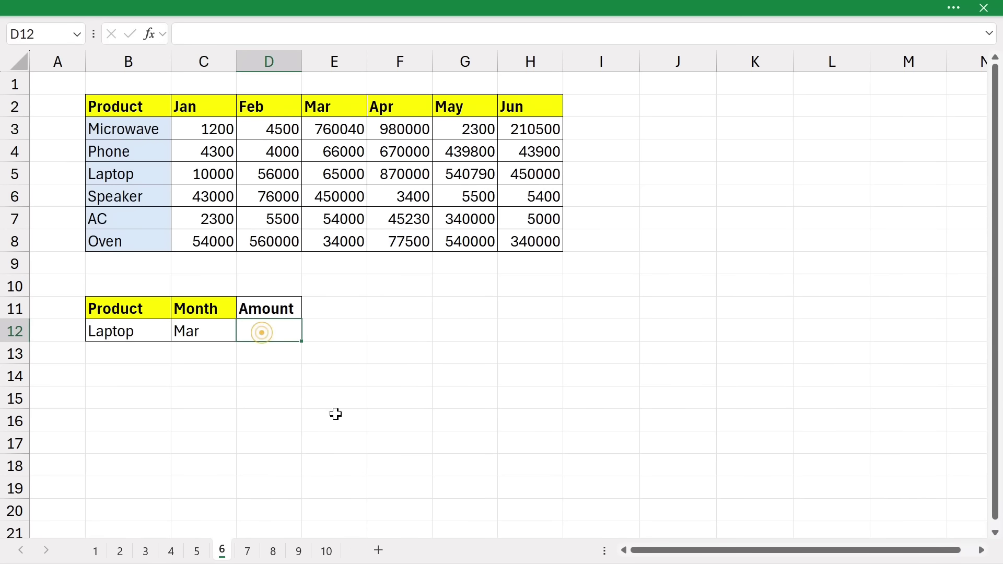
{"action": "type", "text": "=xlook"}
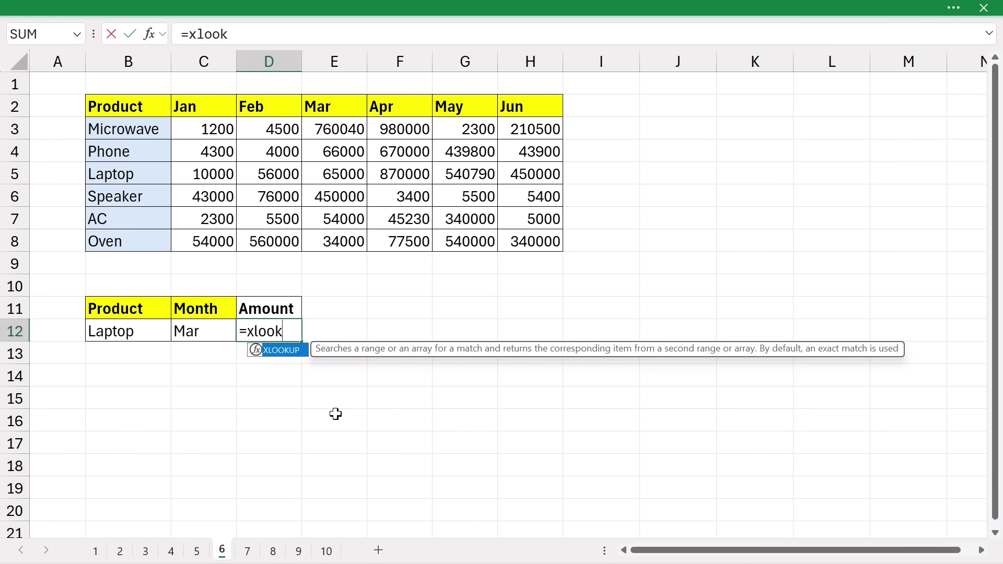
{"action": "key", "text": "Tab"}
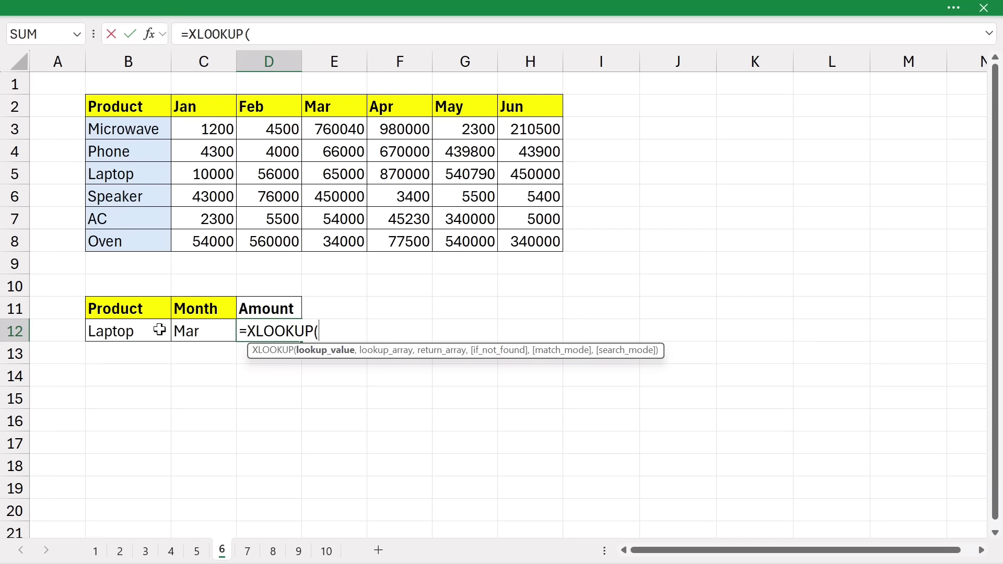
{"action": "left_click", "coordinate": [123, 327]}
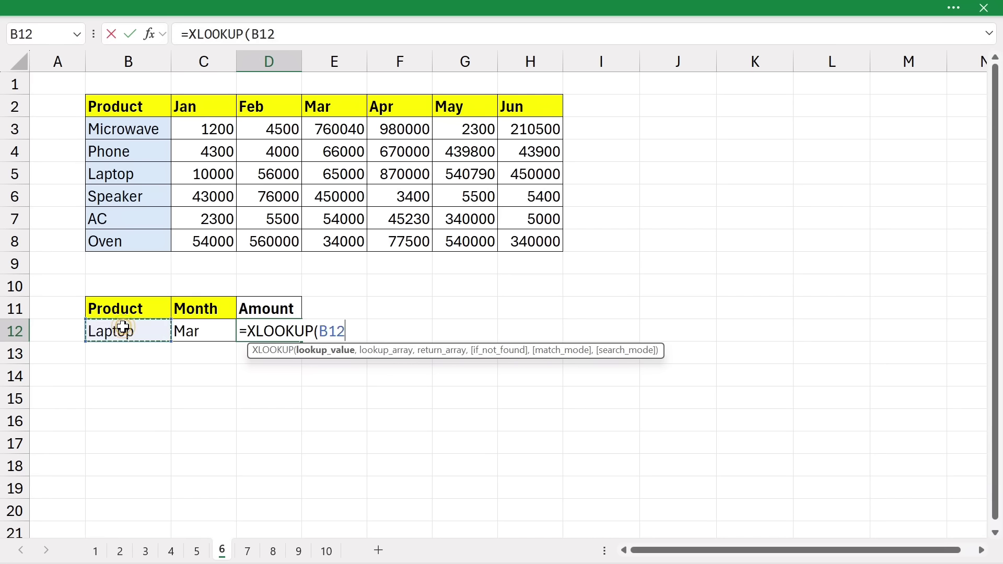
{"action": "type", "text": ","}
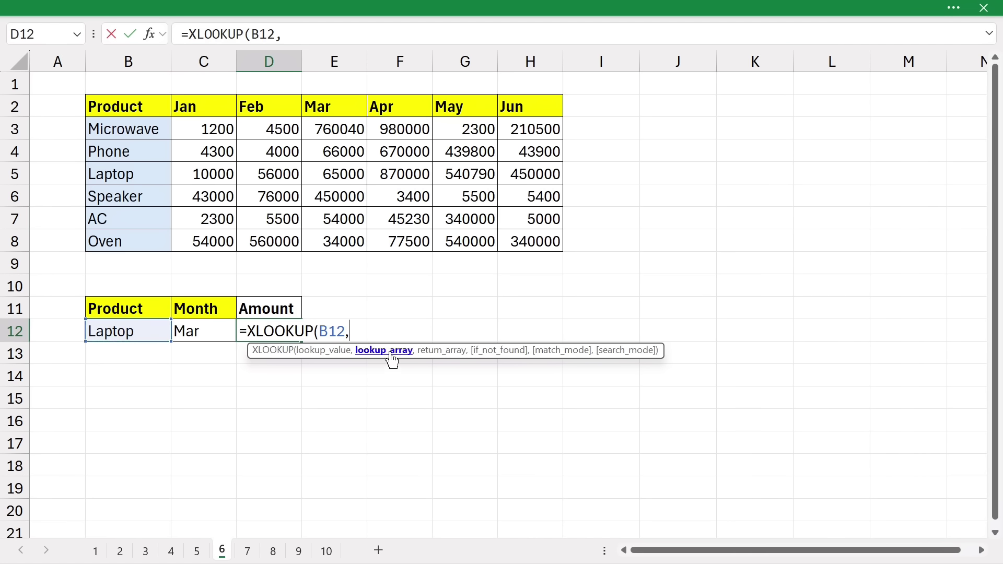
Complete the D12 formula with lookup array B3:B8 and return array C3:H8, and check the row of monthly values it returns.
{"action": "left_click_drag", "start_coordinate": [121, 133], "coordinate": [104, 234]}
{"action": "type", "text": ","}
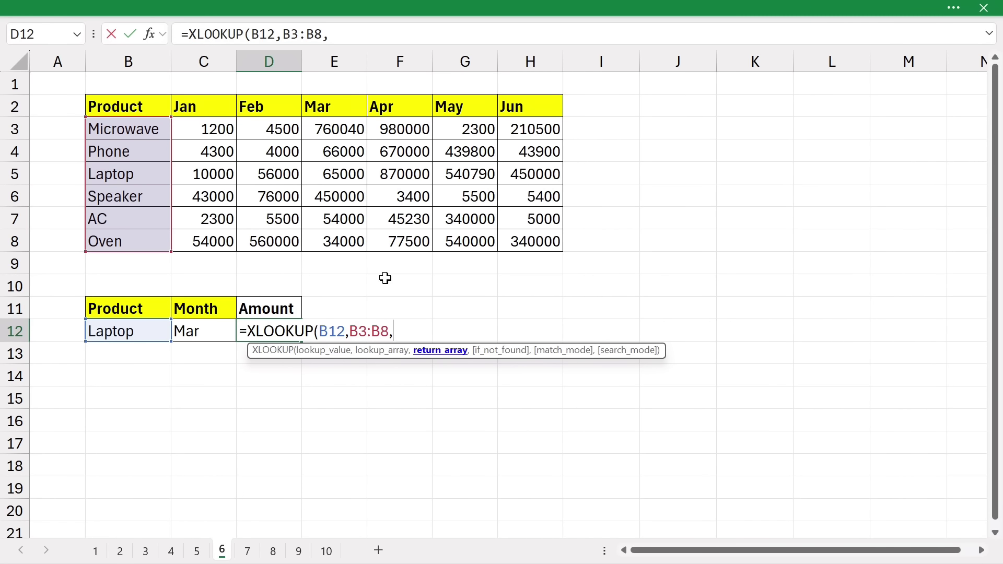
{"action": "left_click_drag", "start_coordinate": [190, 128], "coordinate": [518, 246]}
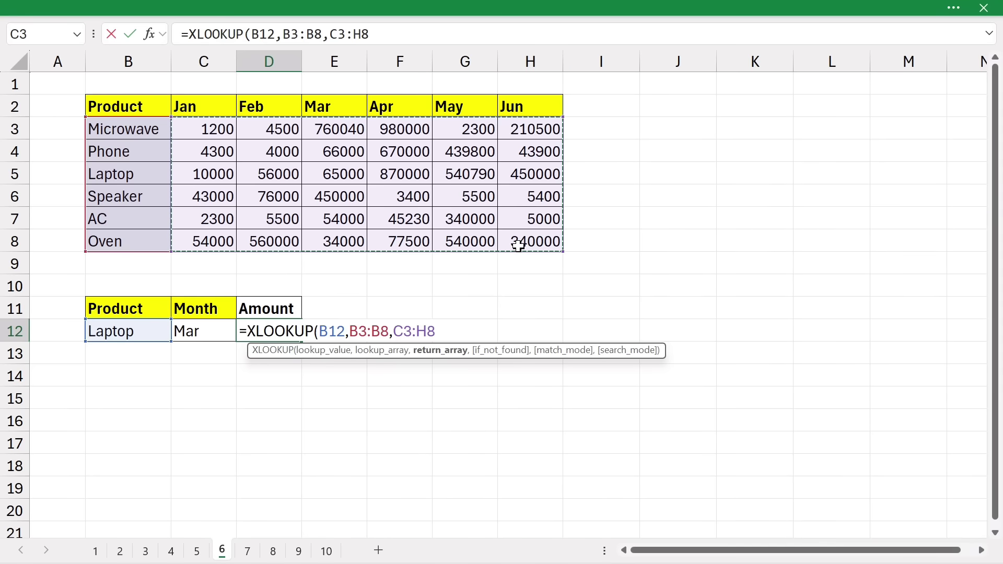
{"action": "key", "text": "Return"}
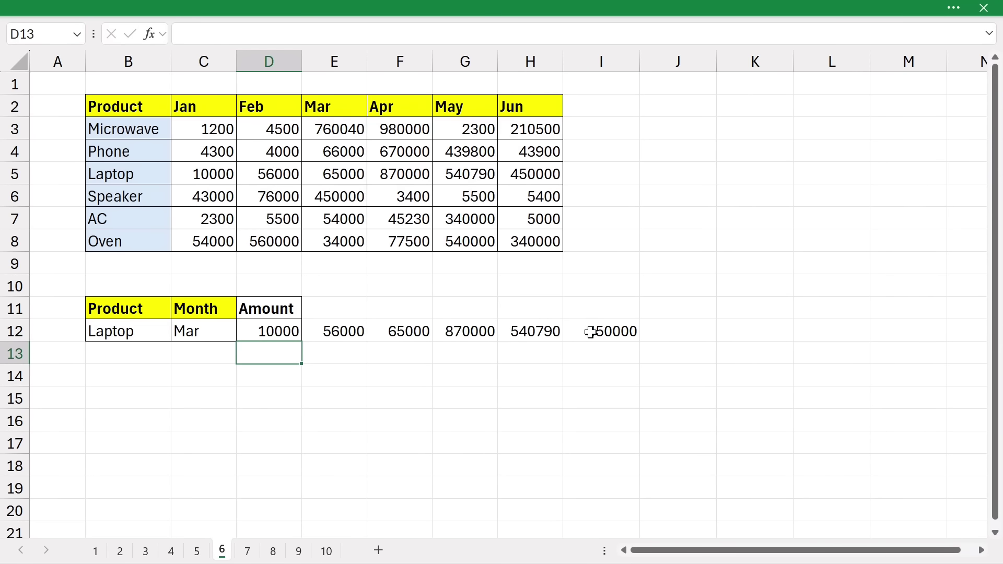
{"action": "left_click_drag", "start_coordinate": [275, 328], "coordinate": [588, 328]}
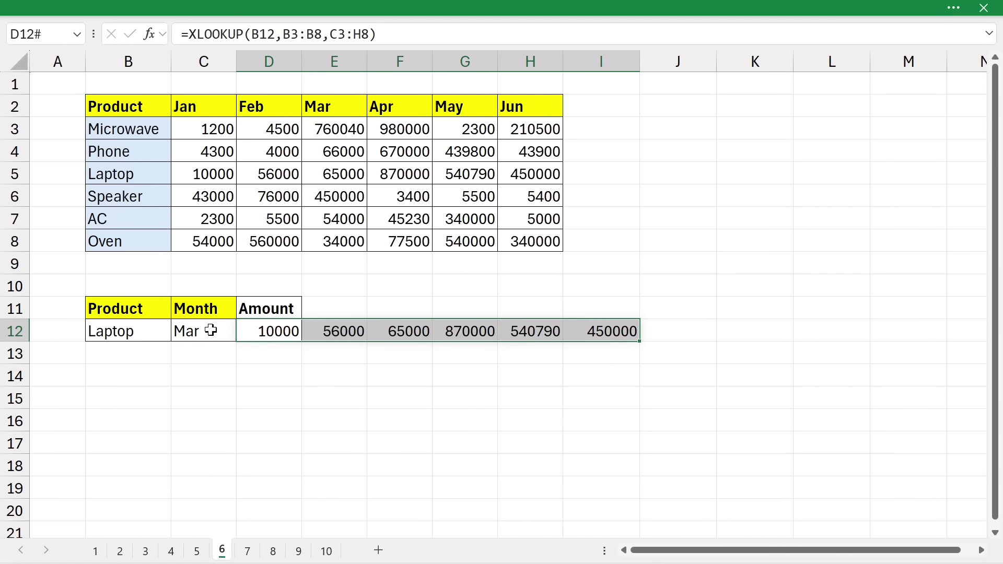
In D12, start an outer XLOOKUP around the existing formula, with the month in C12 as its lookup value.
{"action": "double_click", "coordinate": [267, 330]}
{"action": "left_click", "coordinate": [247, 331]}
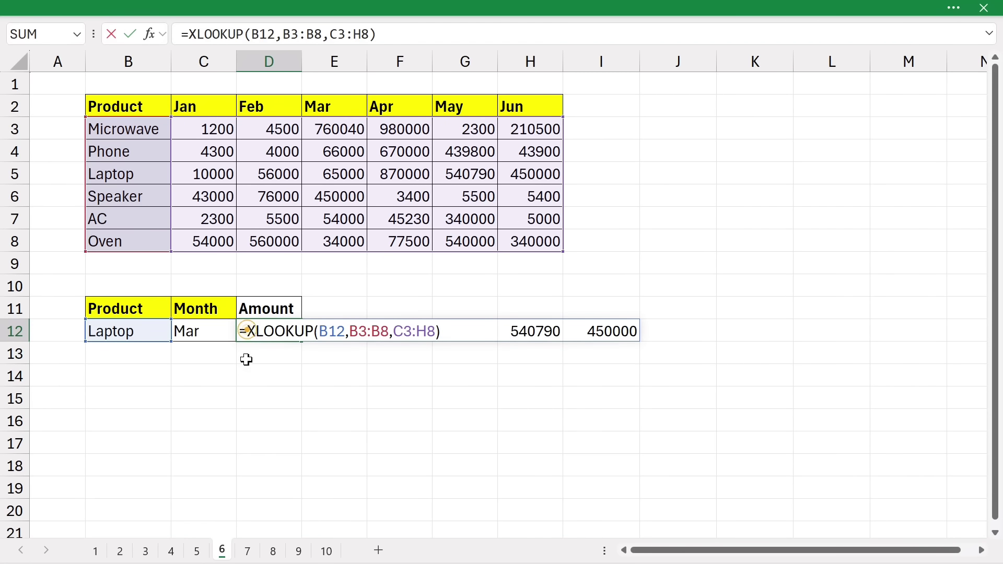
{"action": "type", "text": "xlook"}
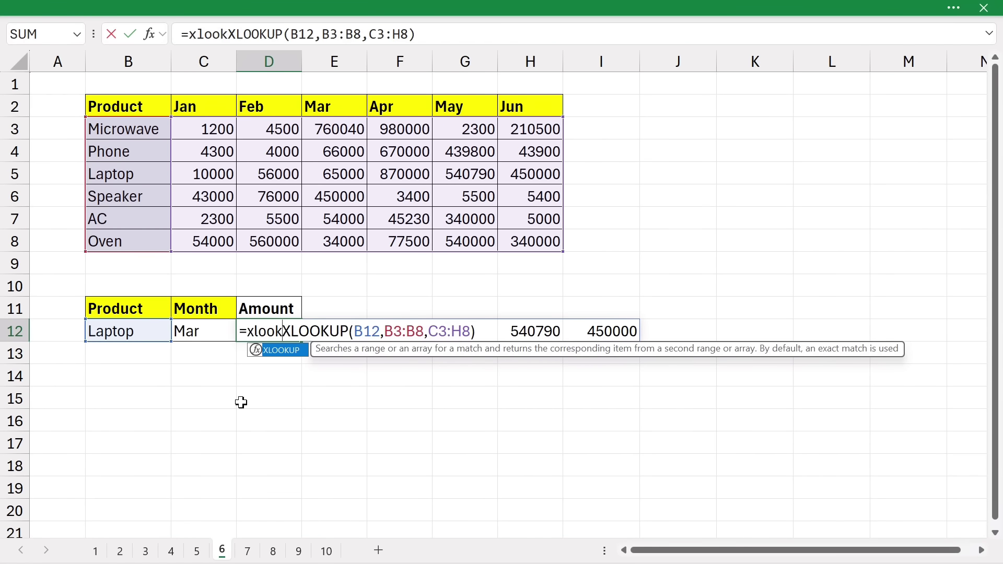
{"action": "key", "text": "Tab"}
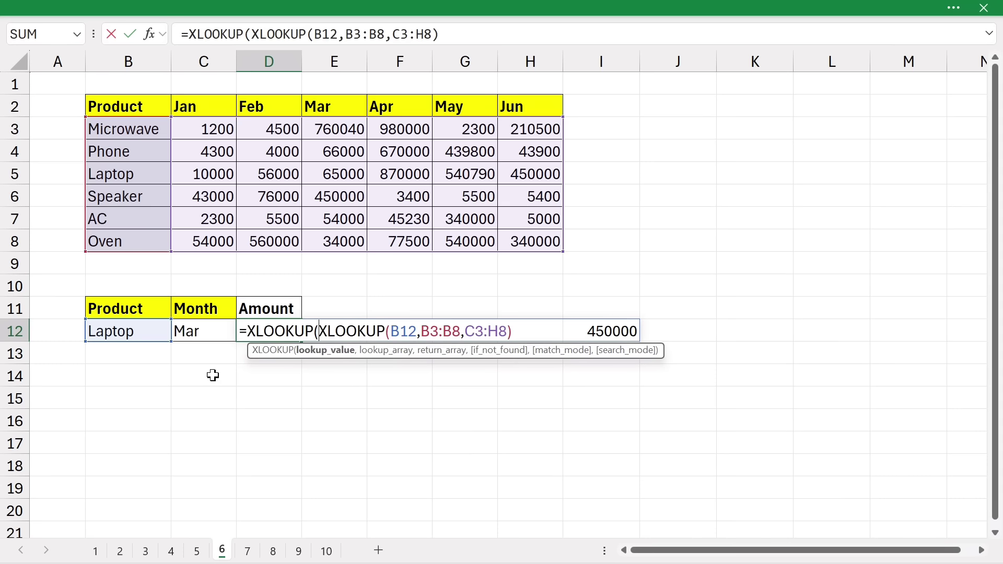
{"action": "left_click", "coordinate": [206, 331]}
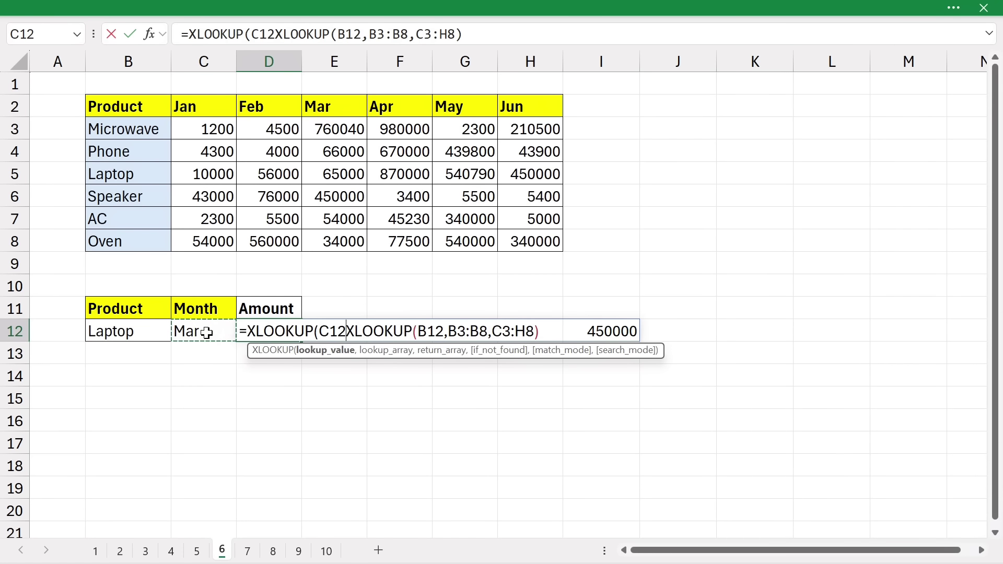
{"action": "type", "text": ","}
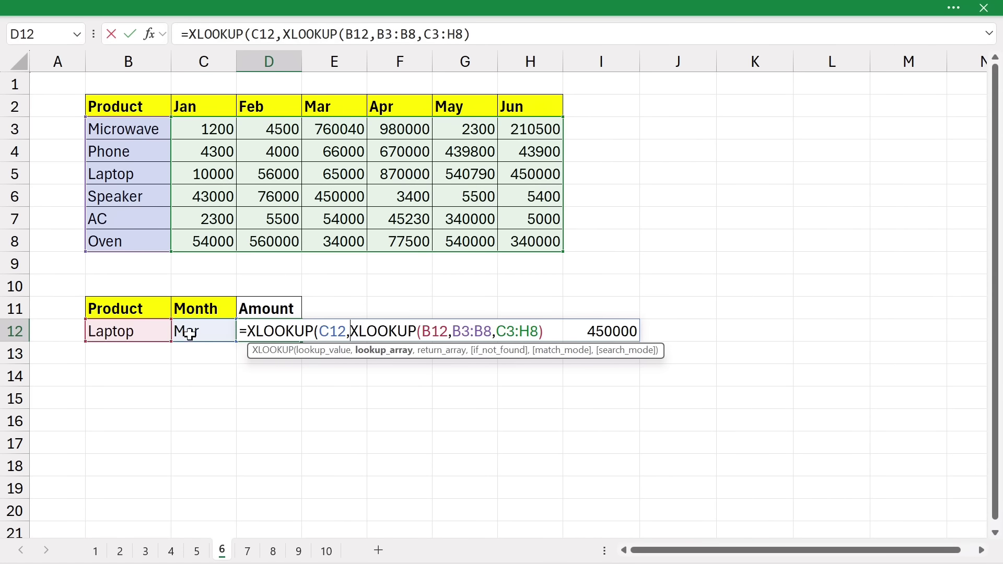
Complete the D12 formula with the month headers C2:H2 as lookup array and the inner XLOOKUP as return array.
{"action": "left_click_drag", "start_coordinate": [194, 102], "coordinate": [532, 111]}
{"action": "type", "text": ","}
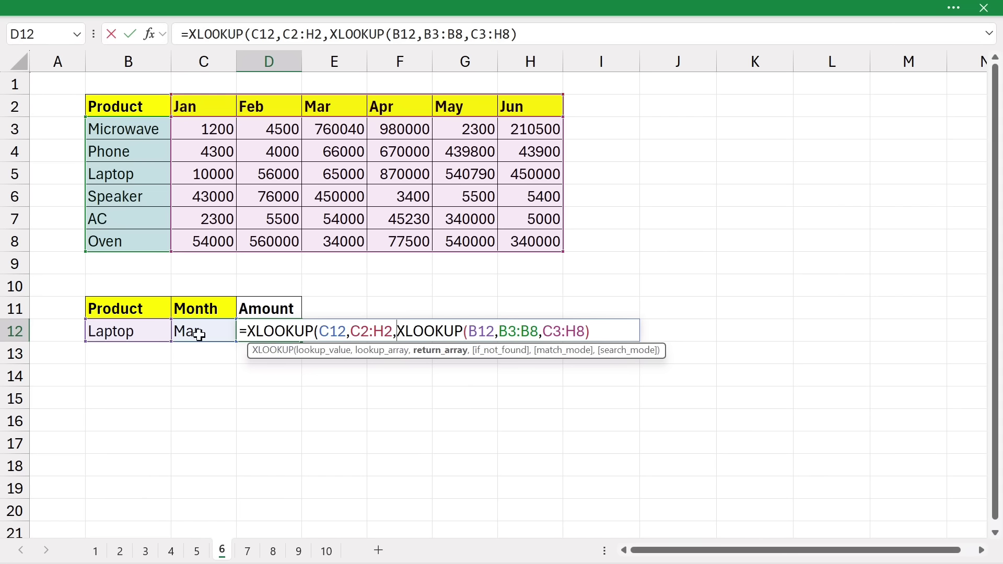
{"action": "left_click", "coordinate": [597, 333]}
{"action": "type", "text": ")"}
{"action": "key", "text": "Return"}
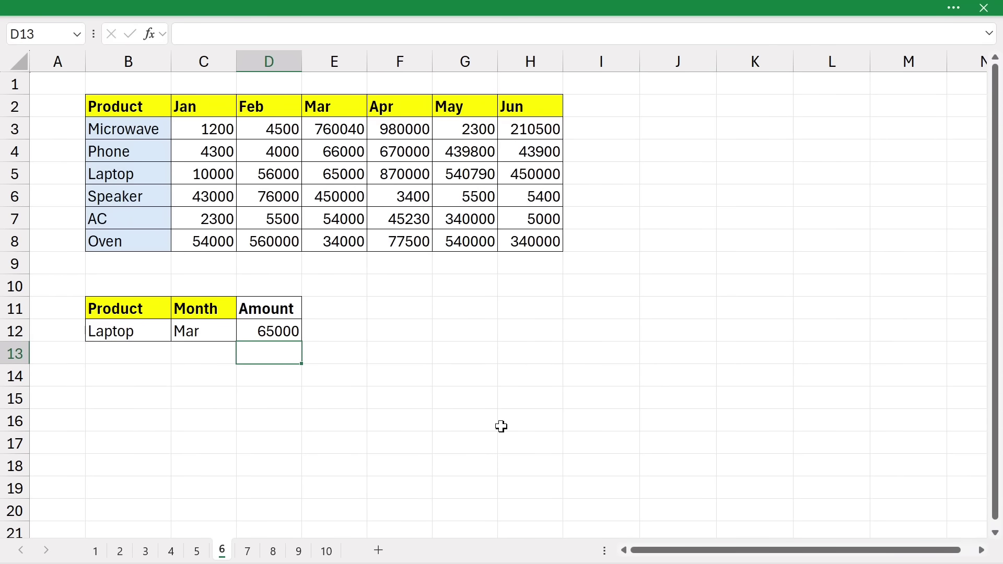
Check the amount in D12 against the intersection of the Laptop row and the Mar column.
{"action": "left_click", "coordinate": [136, 333]}
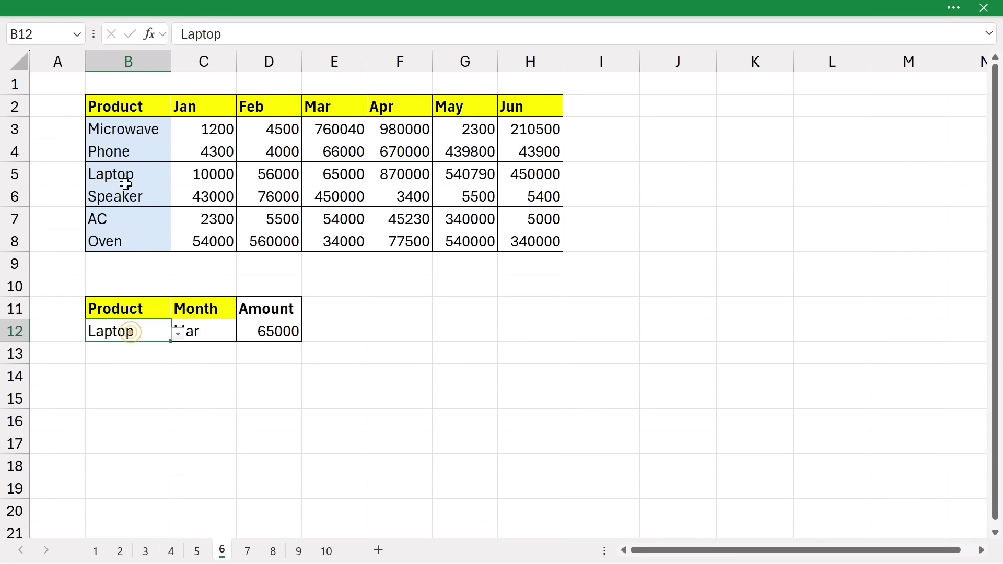
{"action": "left_click_drag", "start_coordinate": [131, 131], "coordinate": [128, 263]}
{"action": "left_click", "coordinate": [133, 174]}
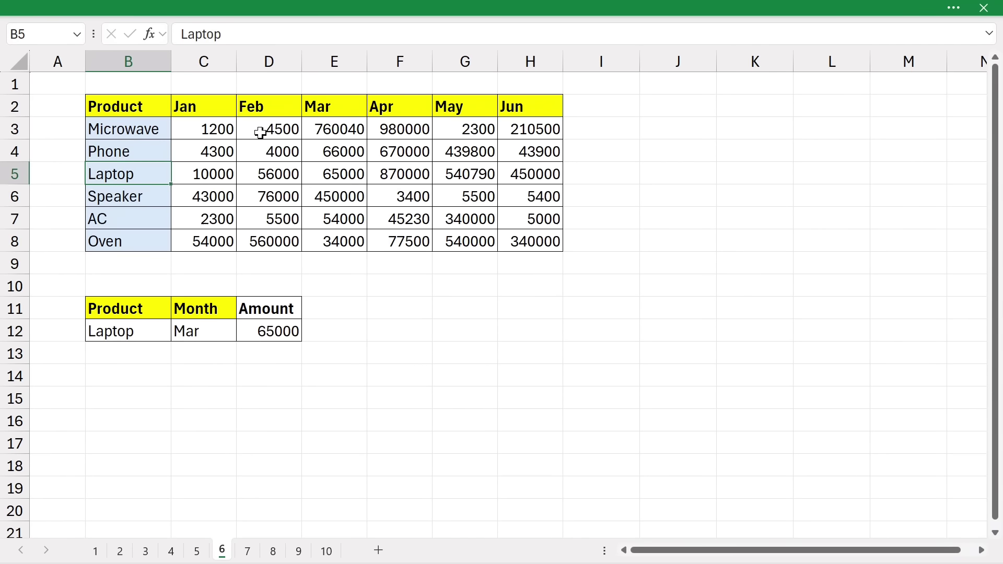
{"action": "left_click", "coordinate": [328, 106]}
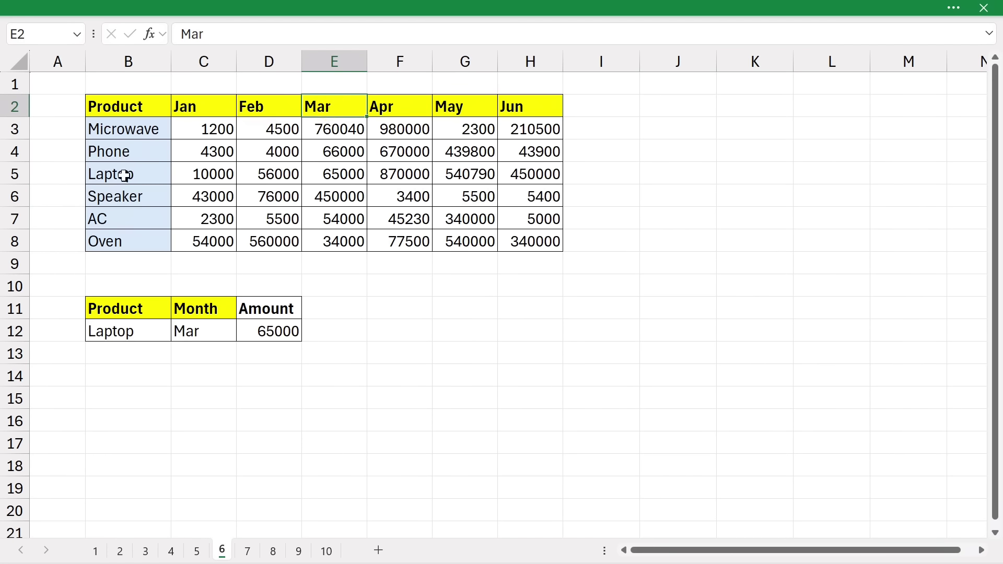
{"action": "left_click_drag", "start_coordinate": [125, 178], "coordinate": [531, 175]}
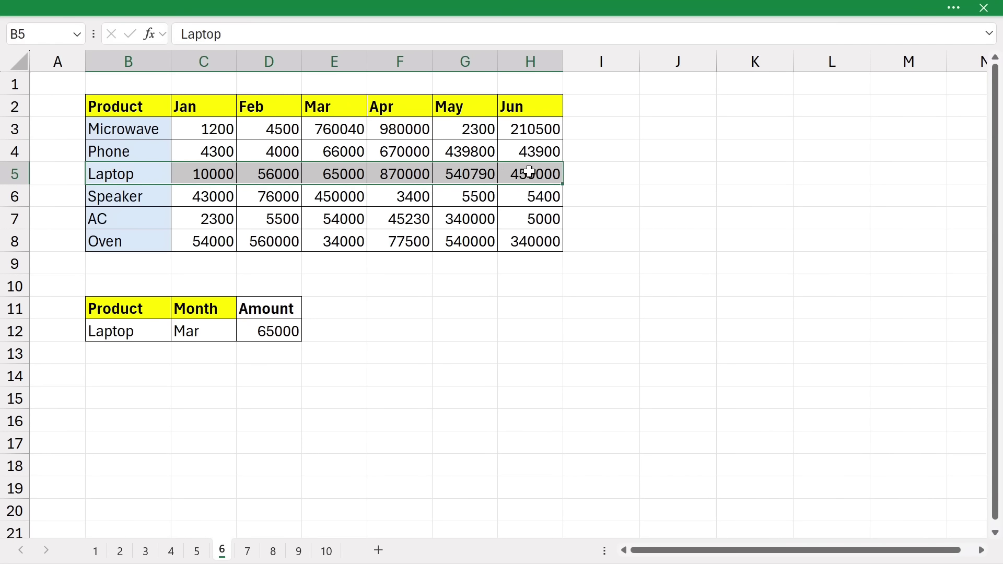
{"action": "left_click_drag", "start_coordinate": [334, 110], "coordinate": [329, 241]}
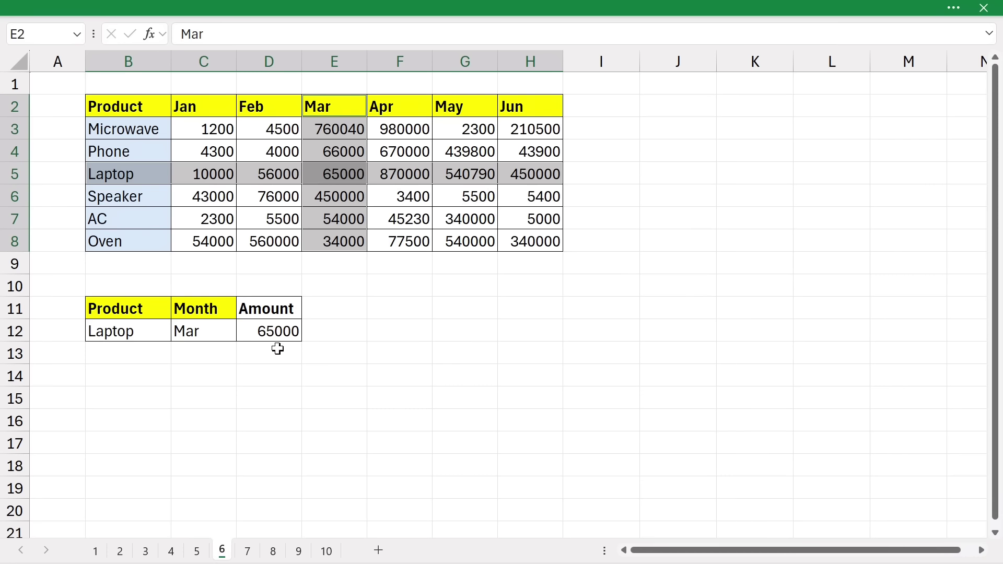
{"action": "left_click", "coordinate": [272, 334]}
Set the month in C12 to Jan and check the amount against Laptop's Jan cell in the table.
{"action": "left_click", "coordinate": [231, 332]}
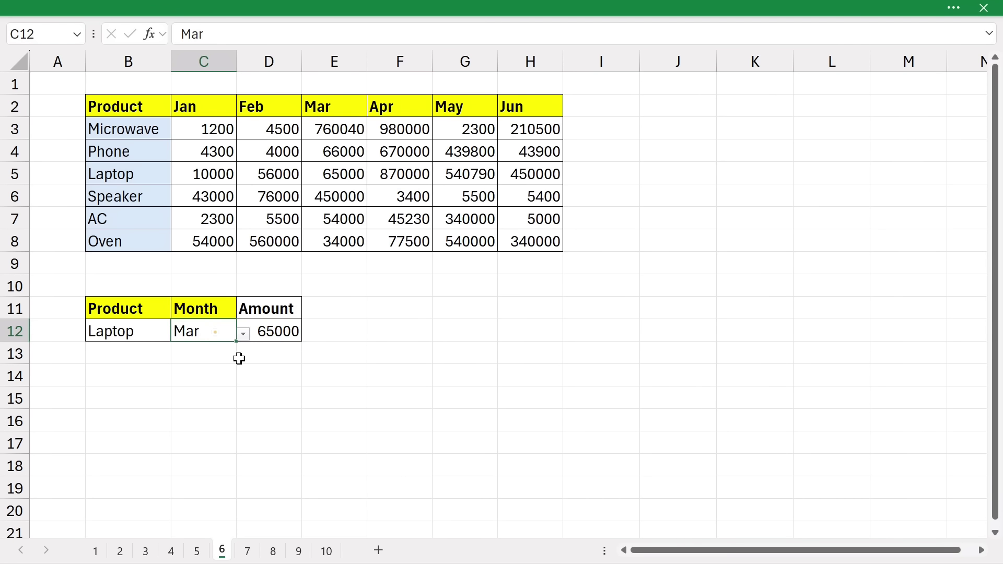
{"action": "left_click", "coordinate": [244, 334]}
{"action": "left_click", "coordinate": [190, 350]}
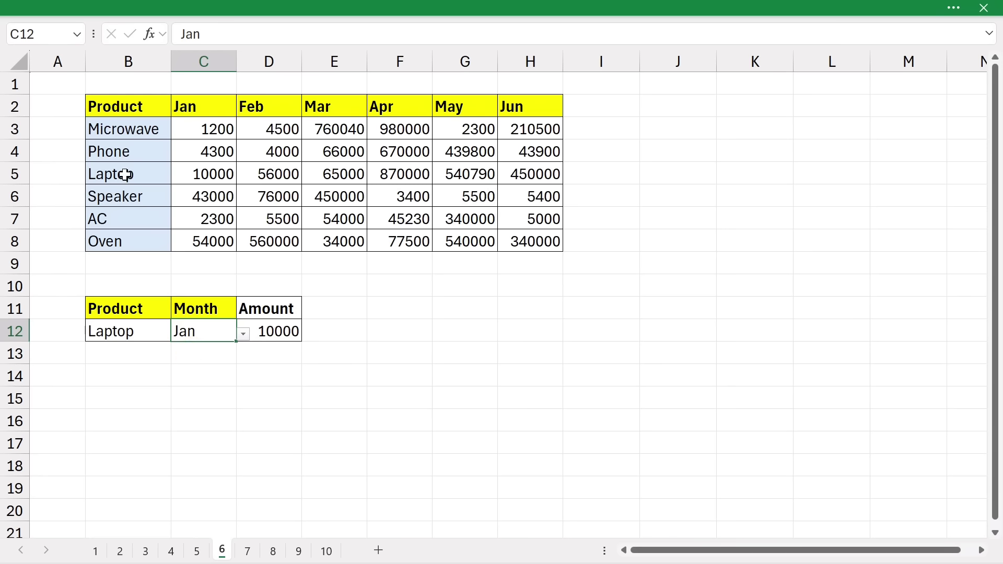
{"action": "left_click", "coordinate": [198, 172]}
Set the product in B12 to AC and check the amount against AC's Jan cell in the table.
{"action": "left_click", "coordinate": [128, 330]}
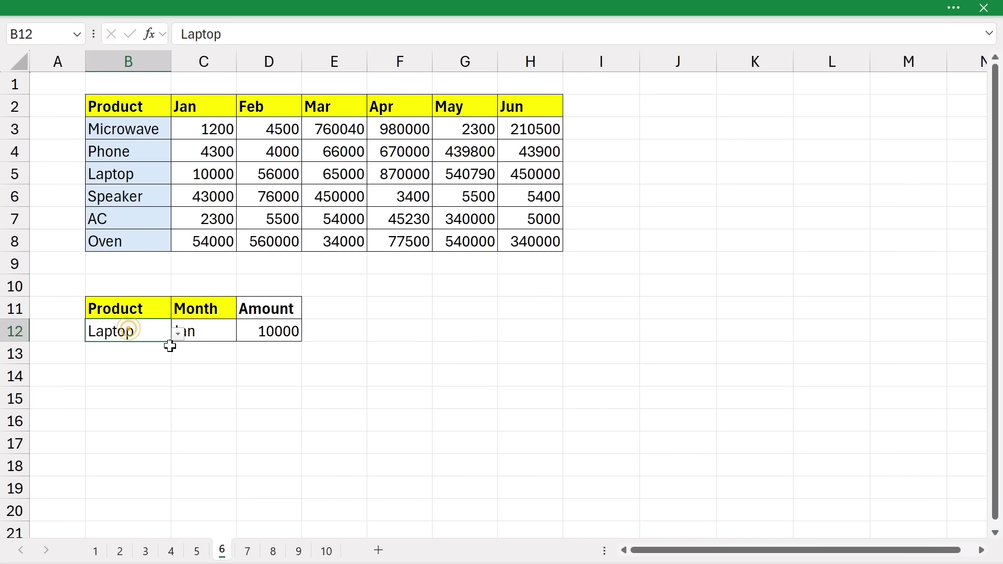
{"action": "left_click", "coordinate": [178, 333]}
{"action": "left_click", "coordinate": [110, 401]}
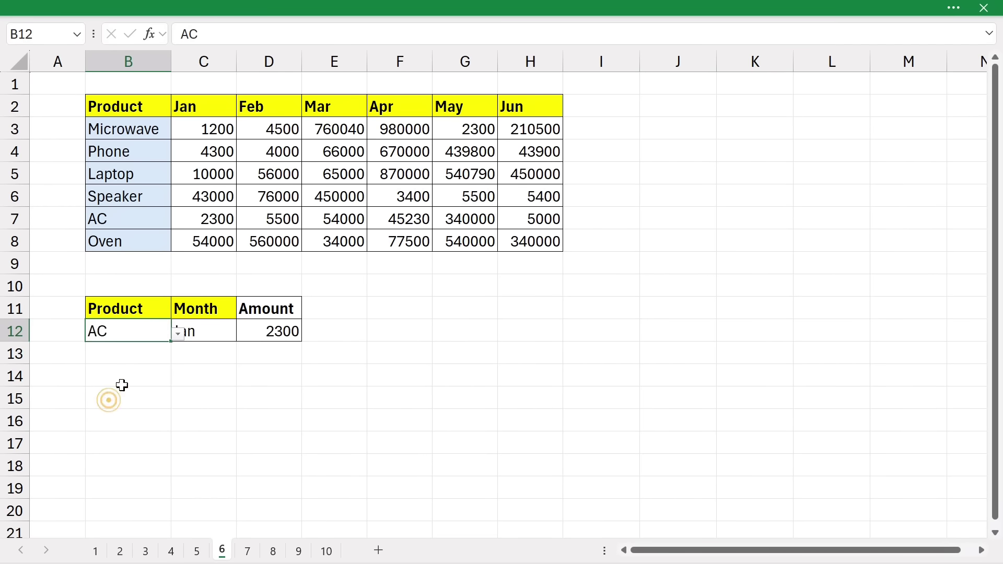
{"action": "left_click", "coordinate": [133, 221]}
{"action": "left_click", "coordinate": [183, 215]}
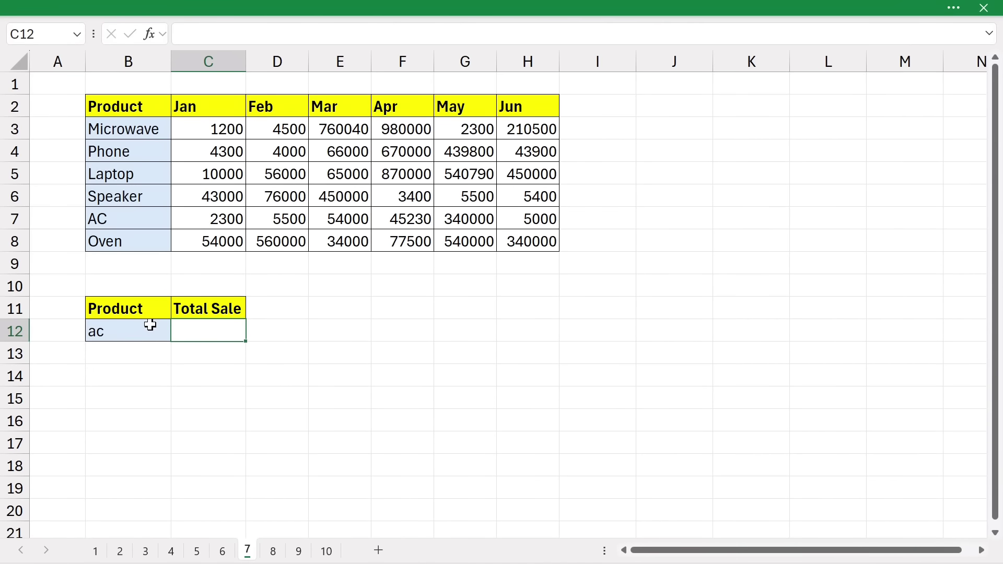
On sheet 7, begin an XLOOKUP formula in the Total Sale cell C12 with the product in B12 as lookup value.
{"action": "left_click", "coordinate": [150, 325]}
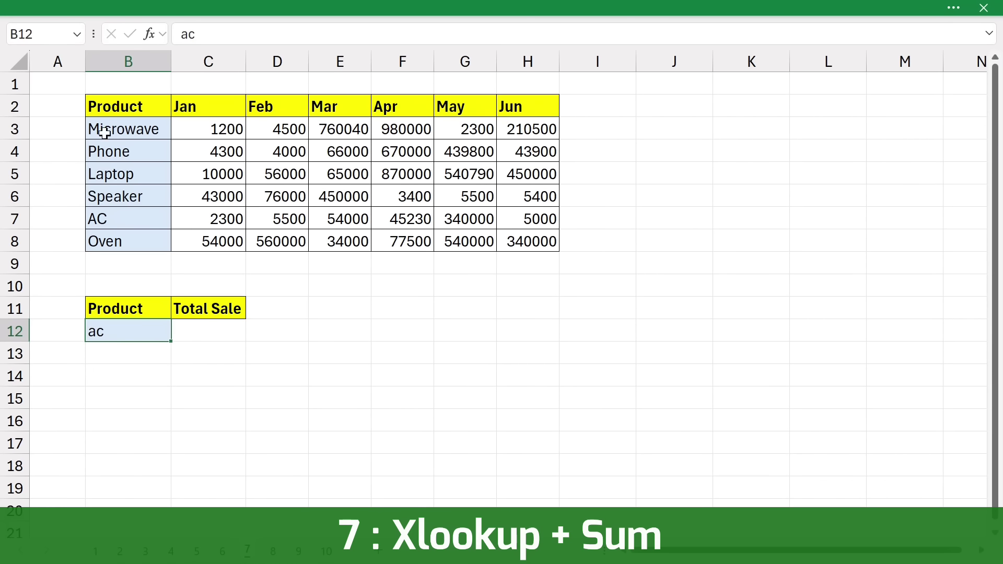
{"action": "left_click_drag", "start_coordinate": [108, 131], "coordinate": [125, 238]}
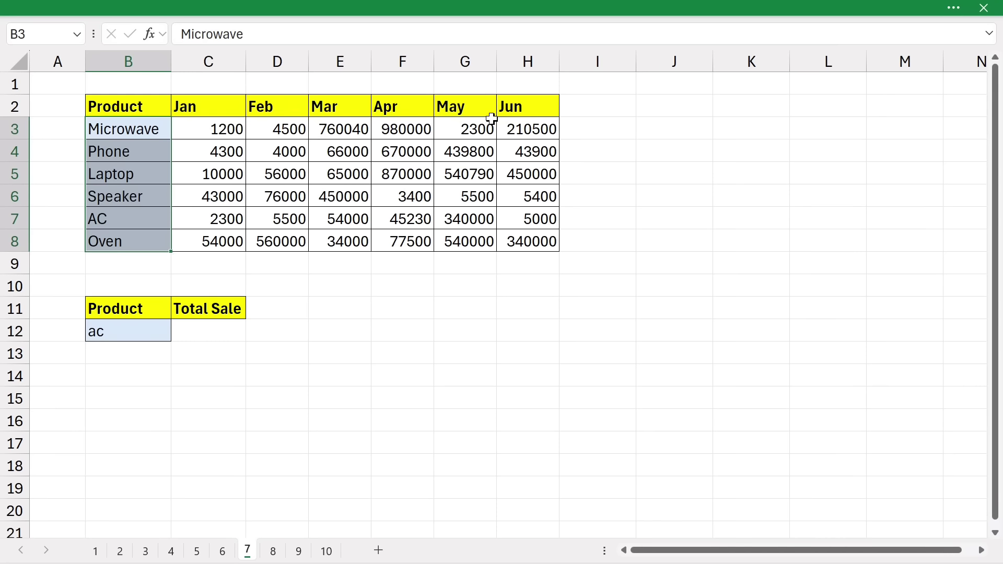
{"action": "left_click", "coordinate": [209, 333]}
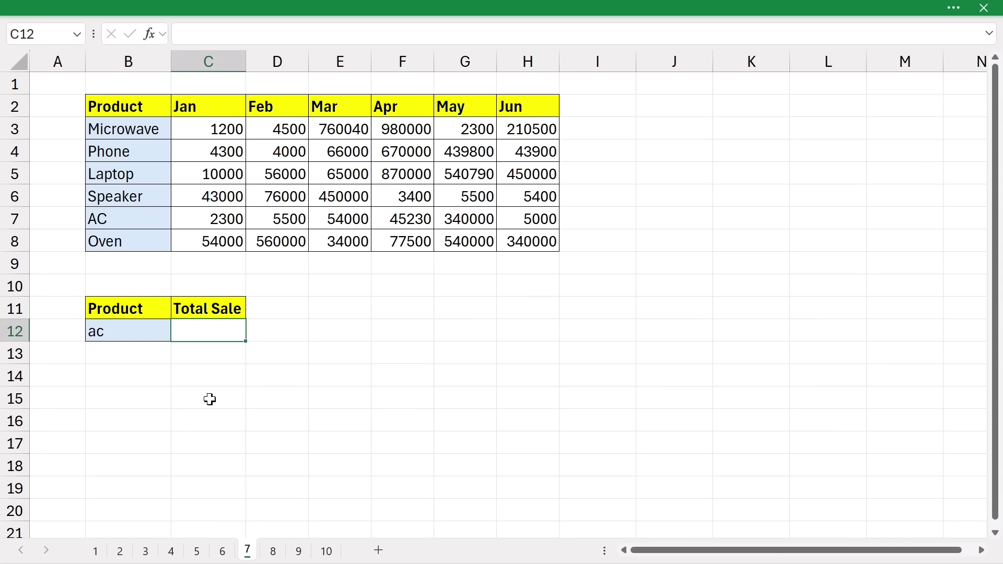
{"action": "type", "text": "=xlook"}
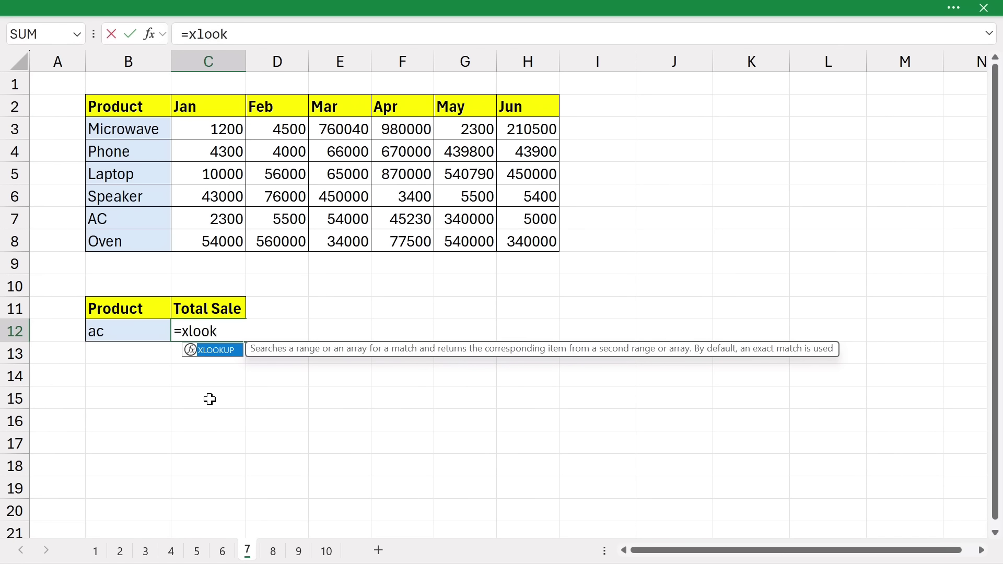
{"action": "key", "text": "Tab"}
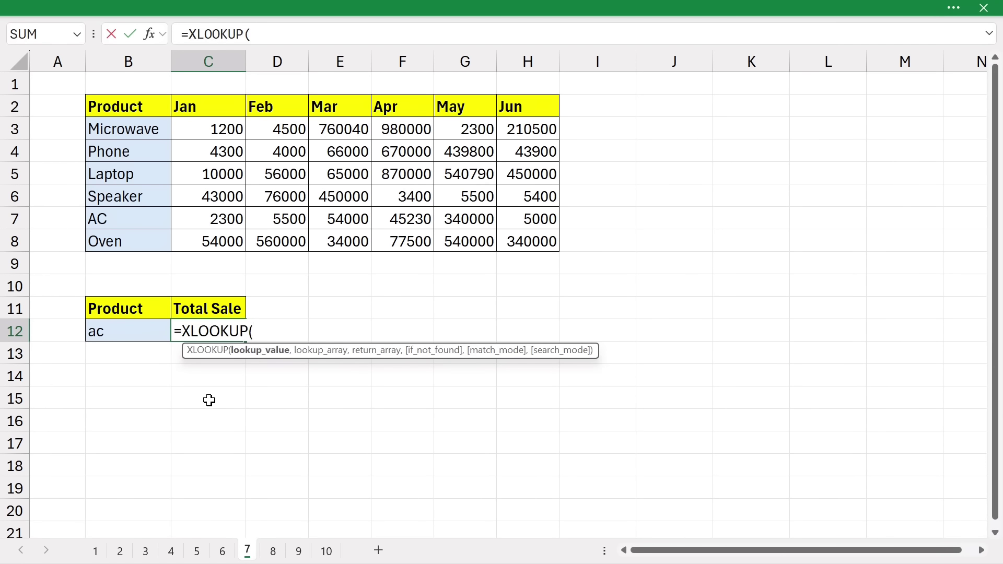
{"action": "left_click", "coordinate": [115, 332]}
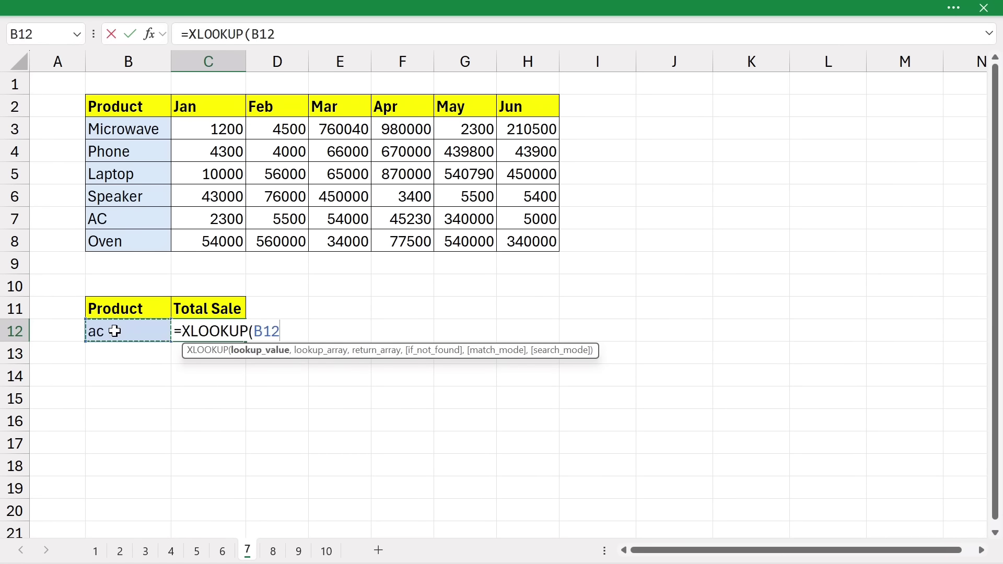
{"action": "type", "text": ","}
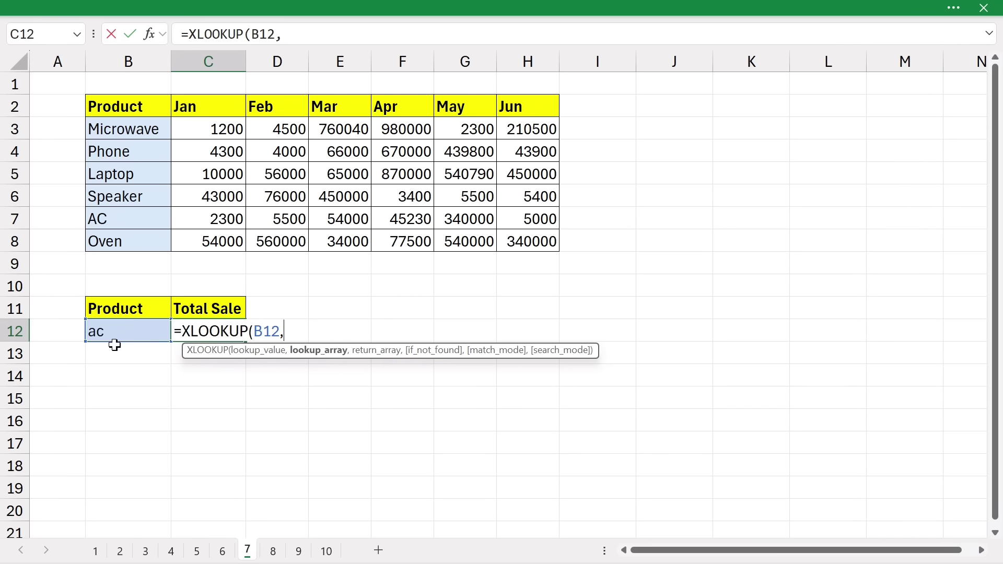
Complete the C12 formula with lookup array B3:B8 and return array C3:H8.
{"action": "left_click_drag", "start_coordinate": [104, 128], "coordinate": [108, 242]}
{"action": "type", "text": ","}
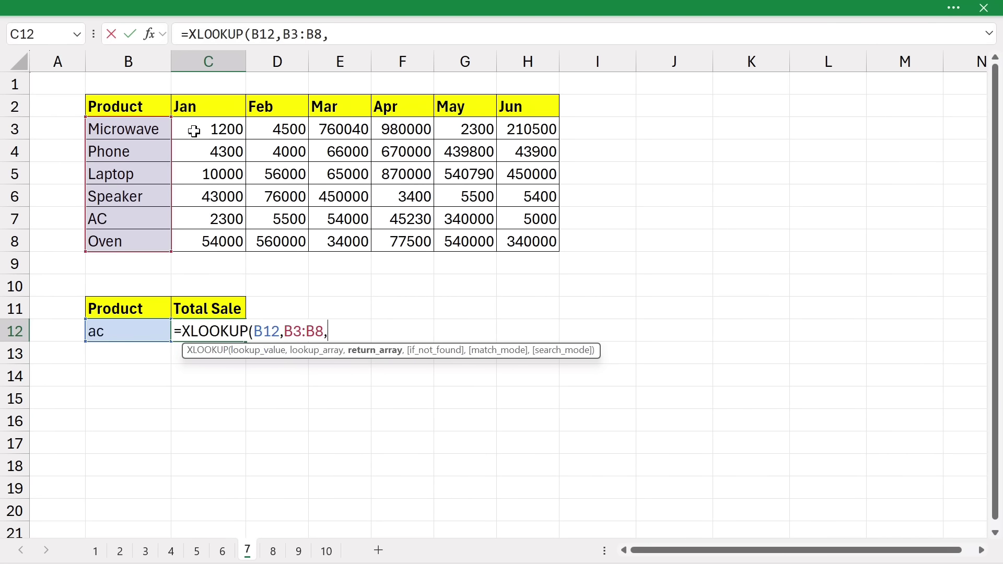
{"action": "left_click_drag", "start_coordinate": [193, 129], "coordinate": [531, 238]}
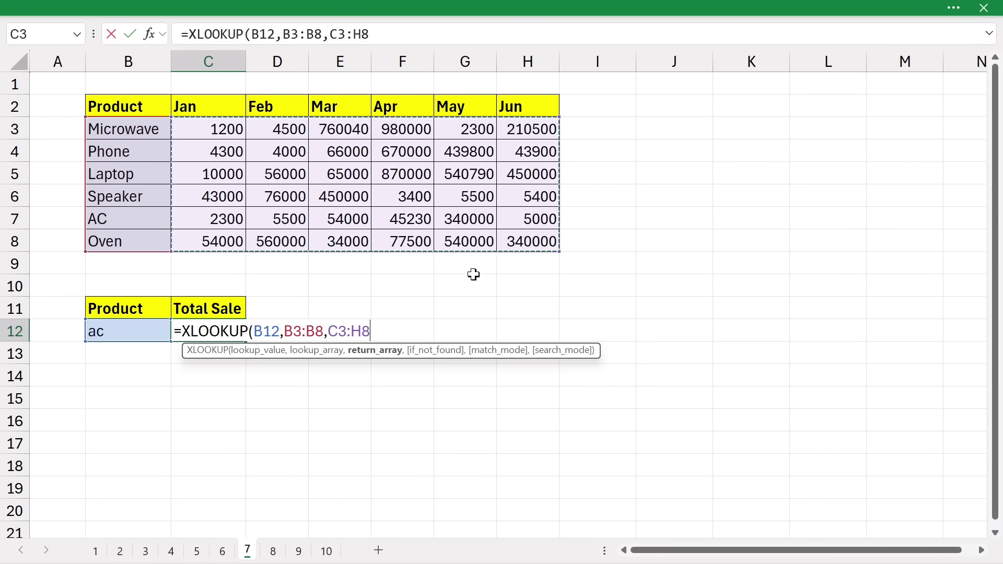
{"action": "key", "text": "Return"}
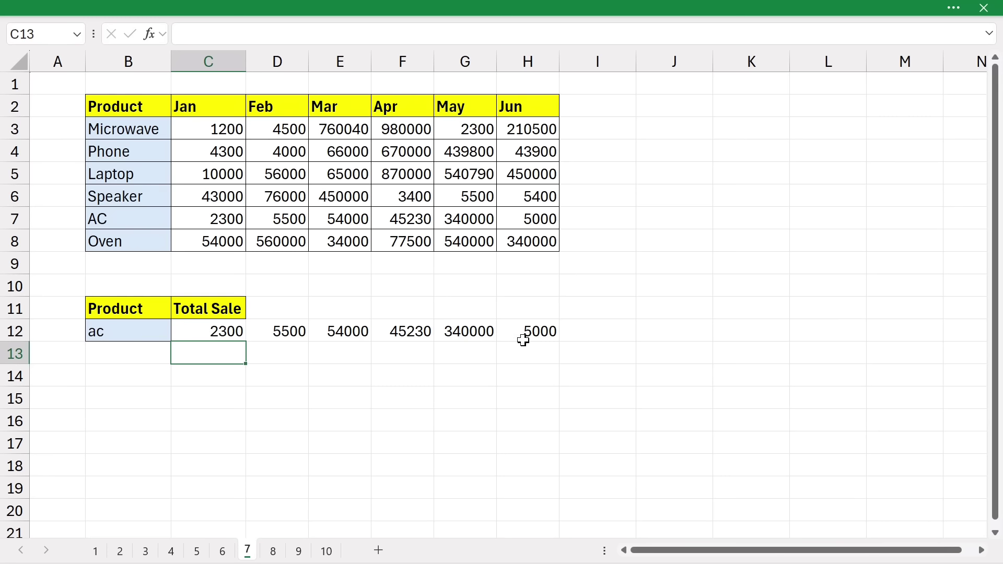
Wrap the C12 XLOOKUP formula in SUM to return the product's total sale.
{"action": "left_click", "coordinate": [191, 329]}
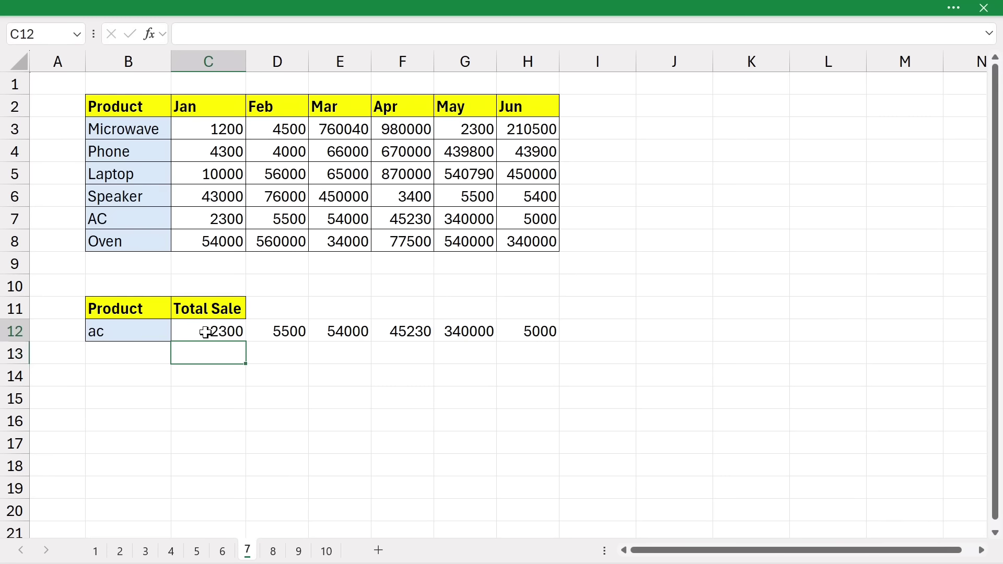
{"action": "double_click", "coordinate": [201, 330]}
{"action": "type", "text": "su"}
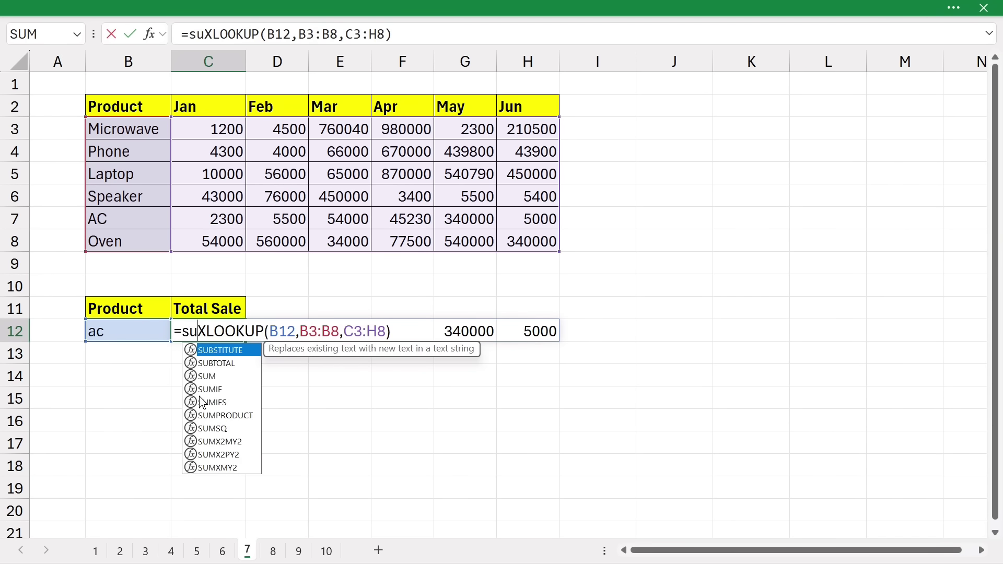
{"action": "type", "text": "m"}
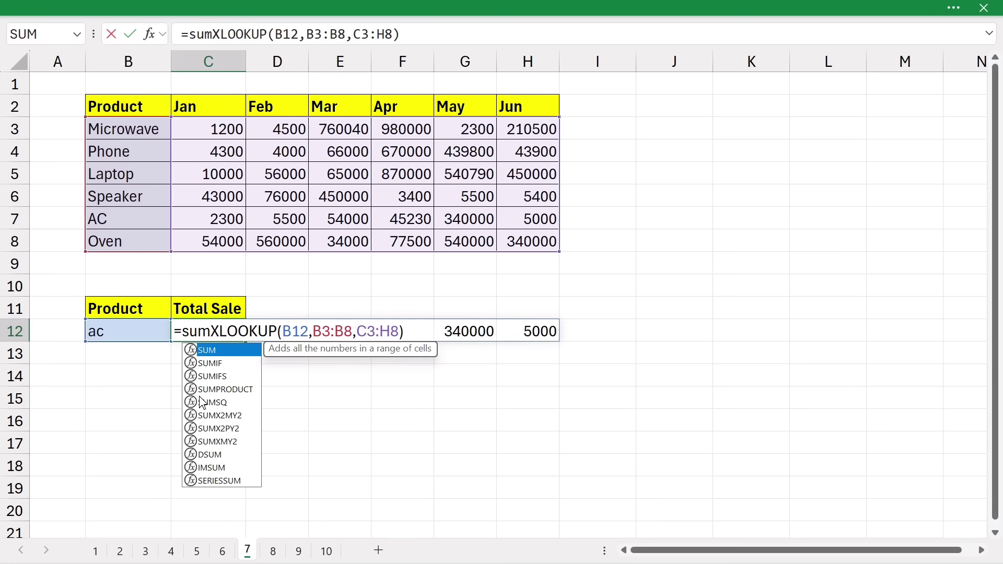
{"action": "type", "text": "("}
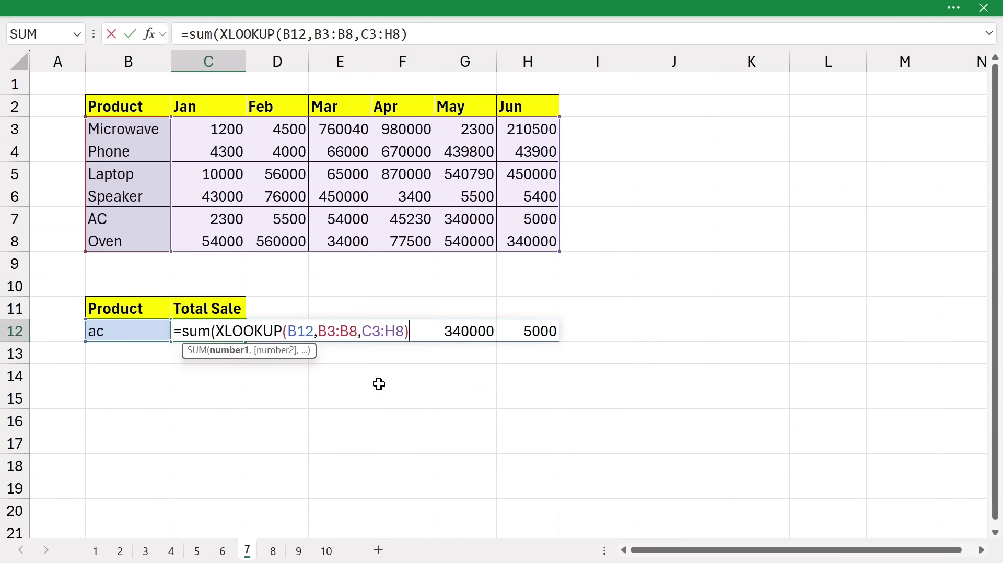
{"action": "type", "text": ")"}
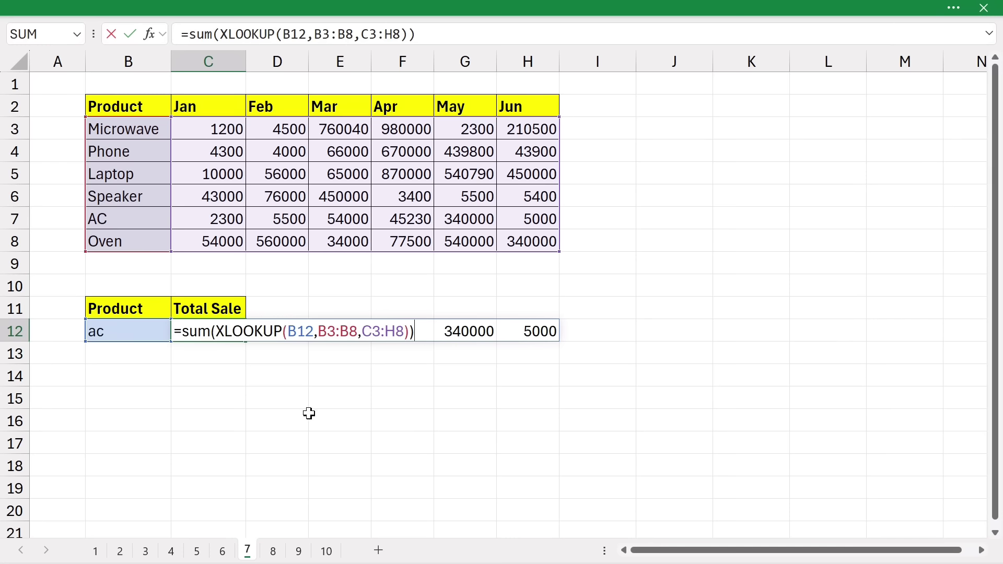
{"action": "key", "text": "Return"}
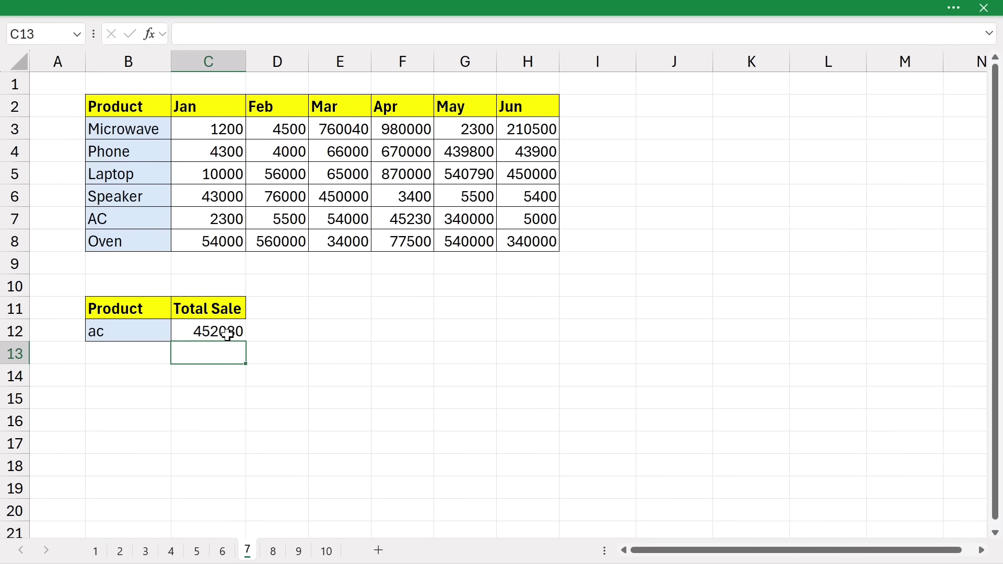
Enter a SUM formula in I3 that adds Microwave's monthly sales in C3:H3.
{"action": "left_click_drag", "start_coordinate": [184, 221], "coordinate": [527, 216]}
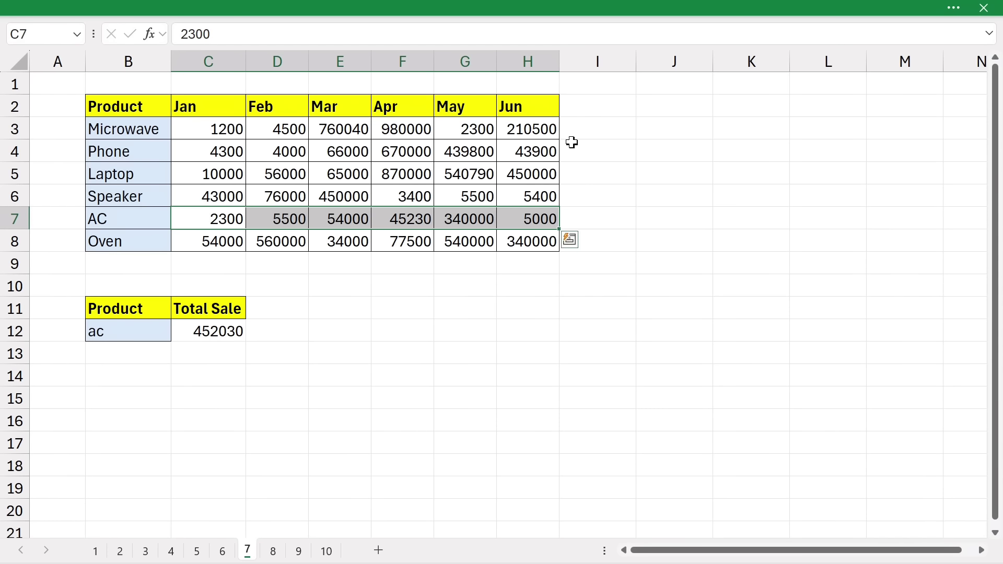
{"action": "left_click", "coordinate": [583, 124]}
{"action": "type", "text": "=si"}
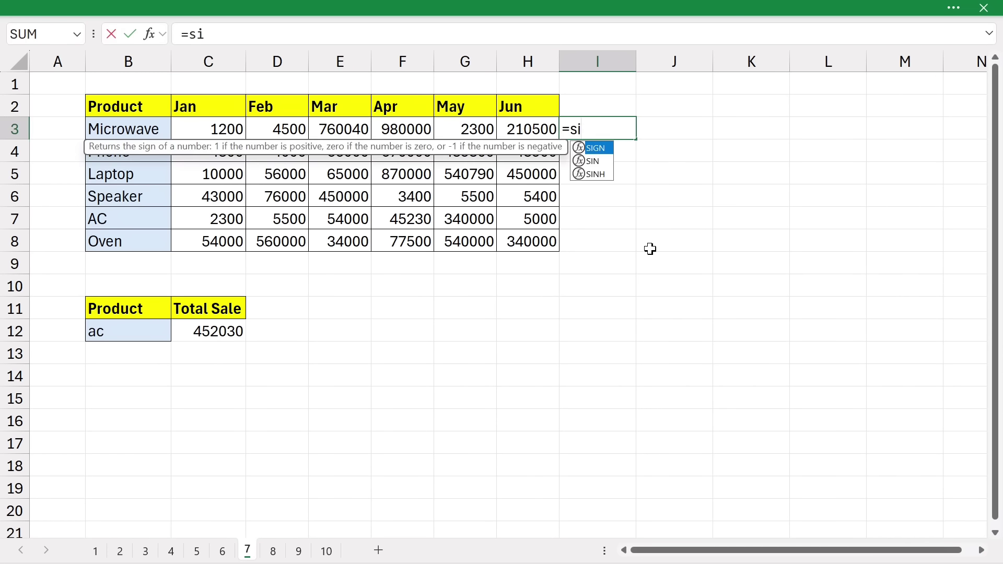
{"action": "key", "text": "BackSpace"}
{"action": "type", "text": "um"}
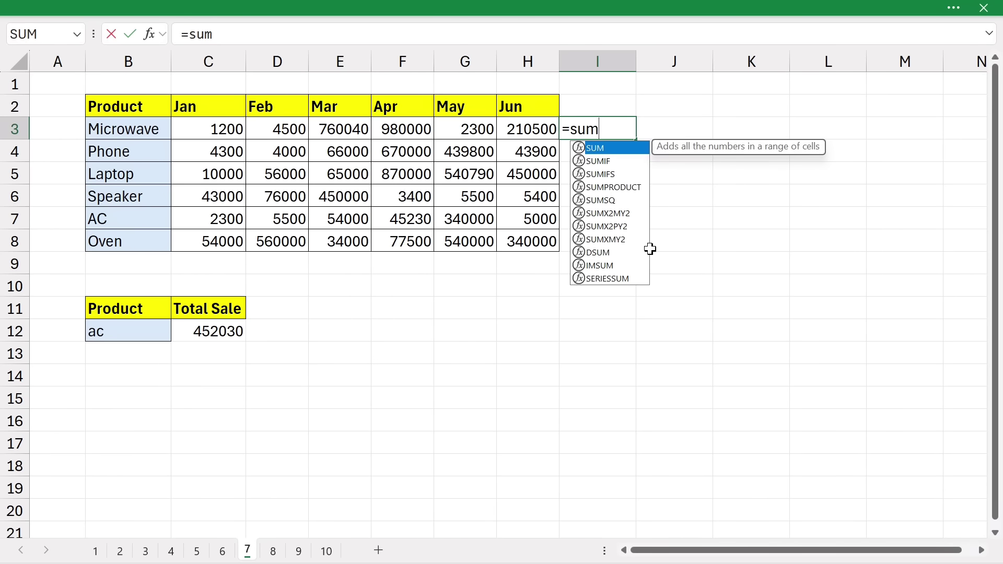
{"action": "key", "text": "Tab"}
{"action": "left_click_drag", "start_coordinate": [202, 124], "coordinate": [538, 134]}
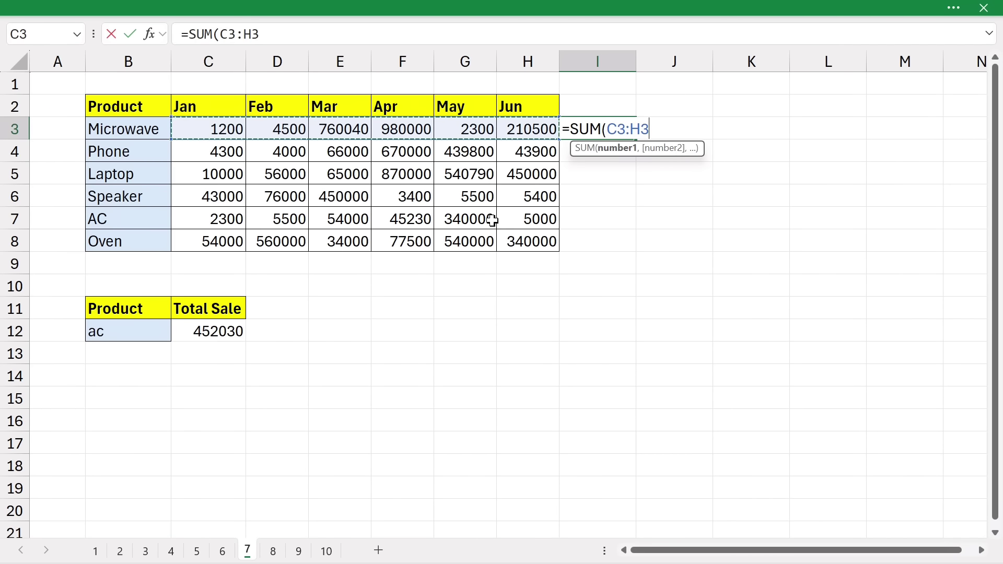
{"action": "key", "text": "Return"}
Fill the I3 sum formula down to I8 and check AC's row total against the Total Sale cell.
{"action": "left_click", "coordinate": [608, 128]}
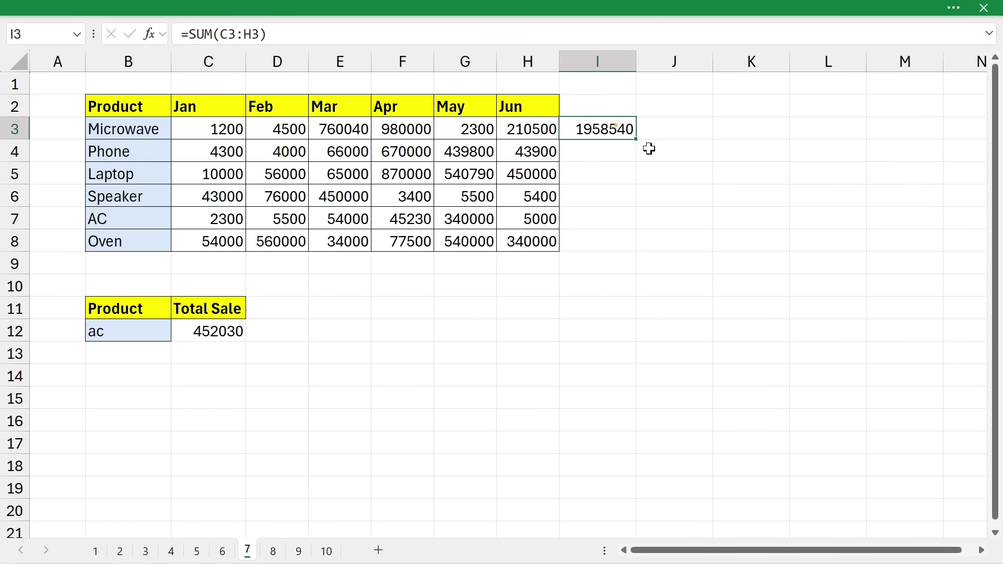
{"action": "double_click", "coordinate": [638, 137]}
{"action": "left_click", "coordinate": [447, 215]}
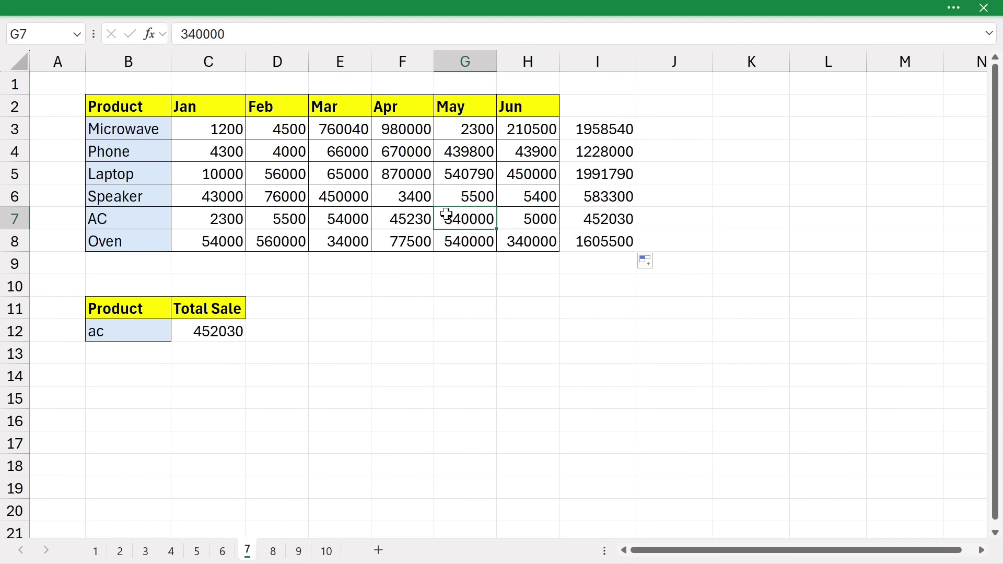
{"action": "left_click_drag", "start_coordinate": [145, 215], "coordinate": [603, 212]}
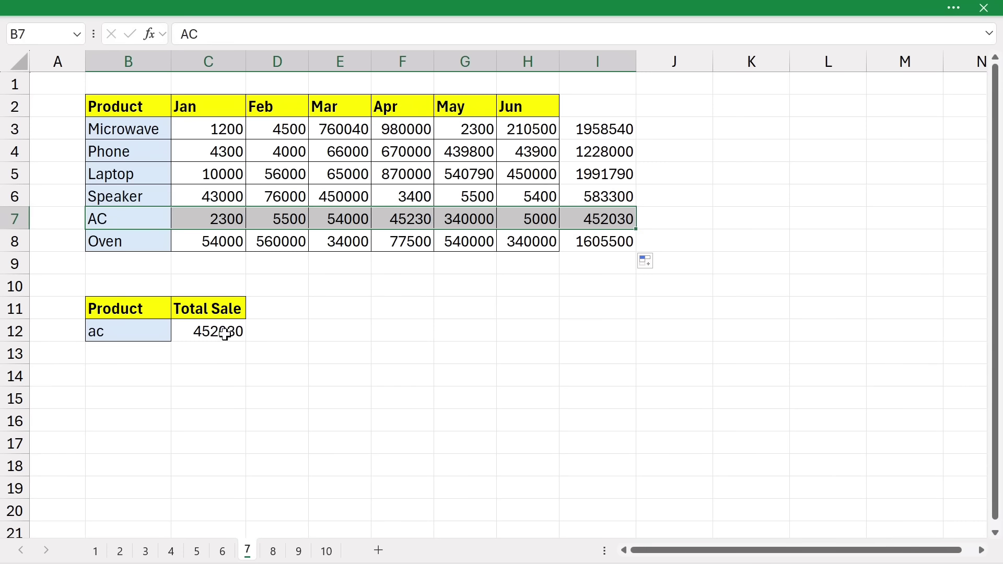
Set the product in B12 to phone and check its Total Sale against the Phone row's sum in I4.
{"action": "left_click", "coordinate": [135, 331]}
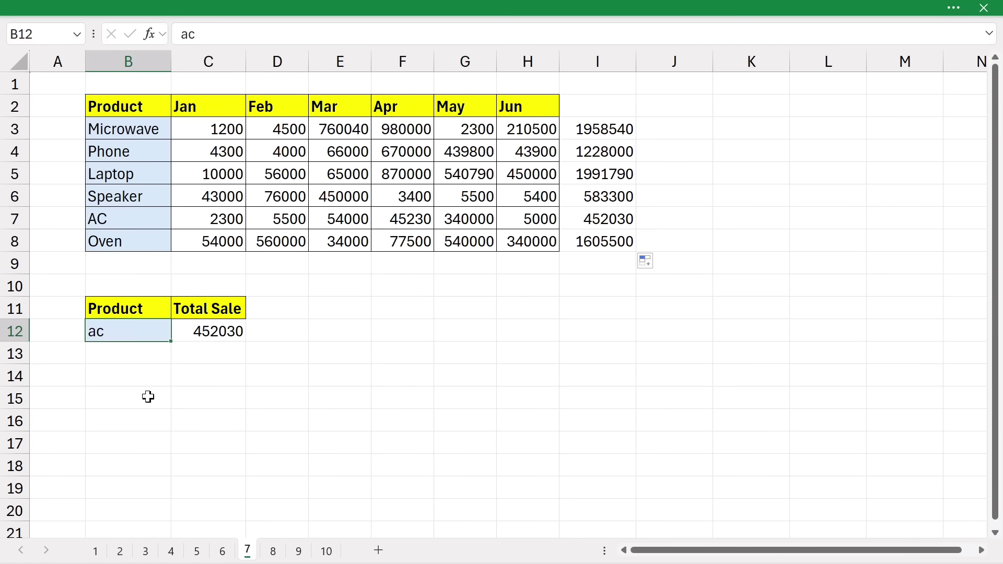
{"action": "type", "text": "phon"}
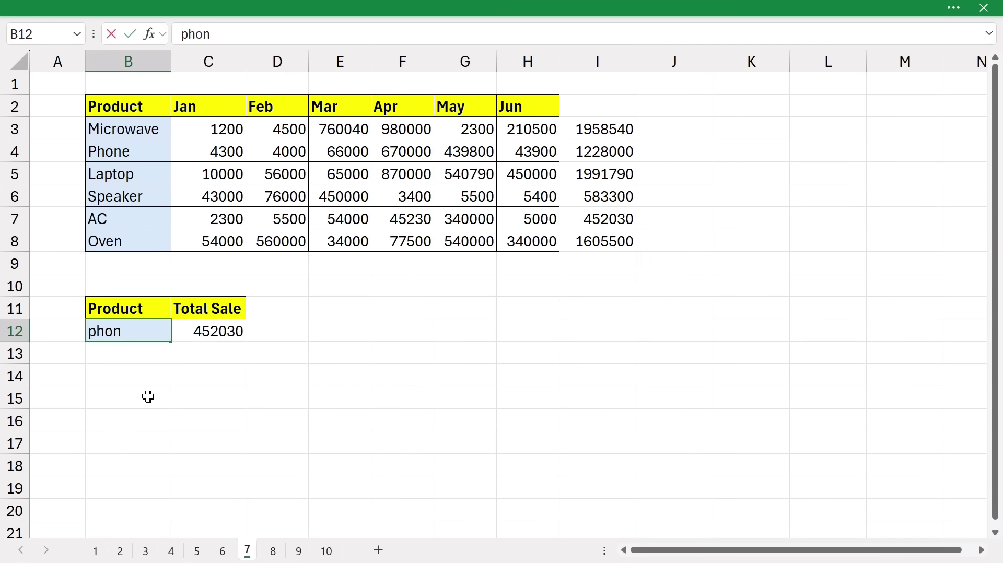
{"action": "type", "text": "e"}
{"action": "key", "text": "Return"}
{"action": "left_click", "coordinate": [197, 332]}
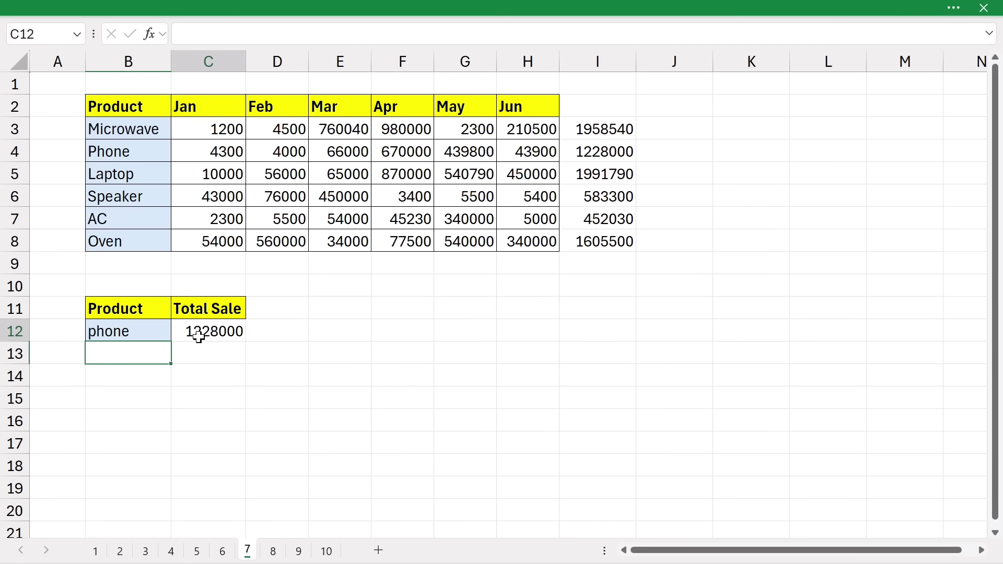
{"action": "left_click_drag", "start_coordinate": [157, 151], "coordinate": [674, 154]}
{"action": "left_click", "coordinate": [615, 157]}
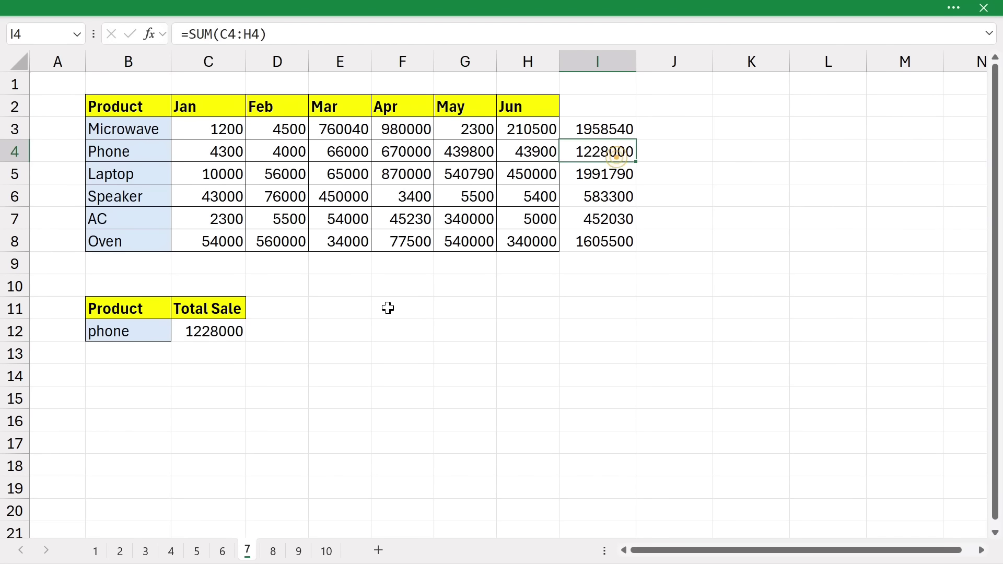
{"action": "left_click", "coordinate": [215, 337]}
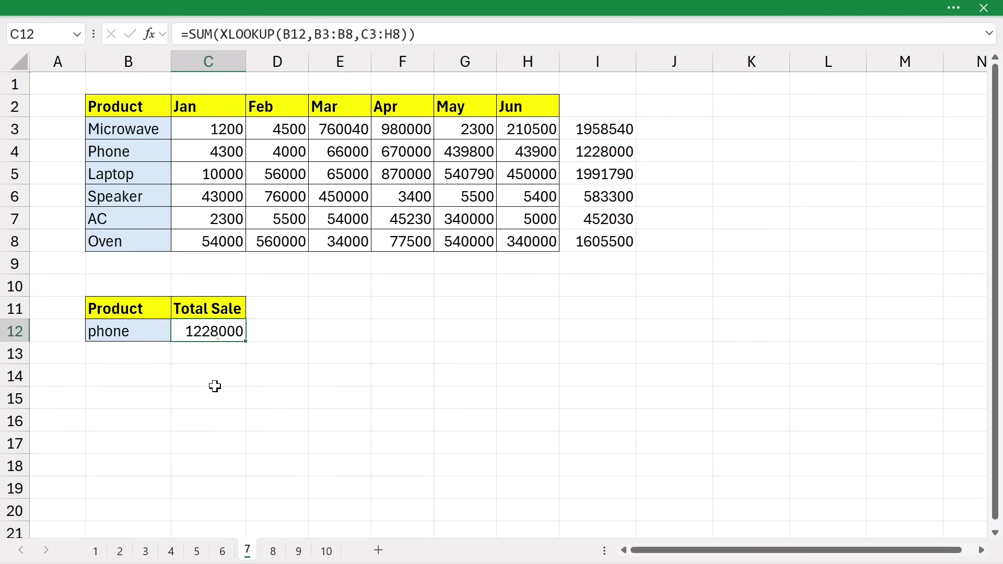
On sheet 8, begin an XLOOKUP formula in the product Total cell C12 with B12:B14 as lookup values.
{"action": "key", "text": "ctrl+Page_Down"}
{"action": "left_click_drag", "start_coordinate": [151, 332], "coordinate": [140, 376]}
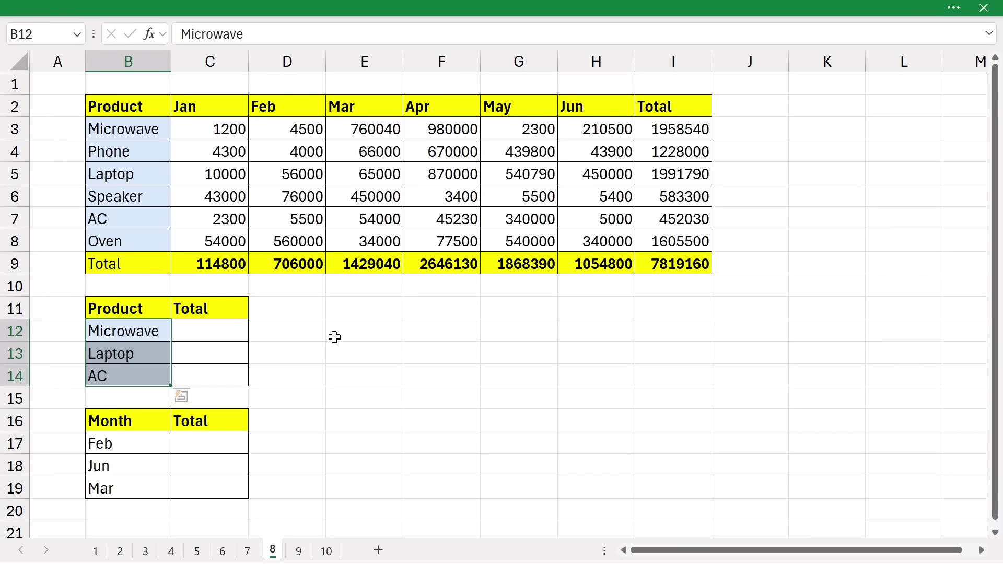
{"action": "left_click", "coordinate": [130, 348]}
{"action": "left_click", "coordinate": [130, 380]}
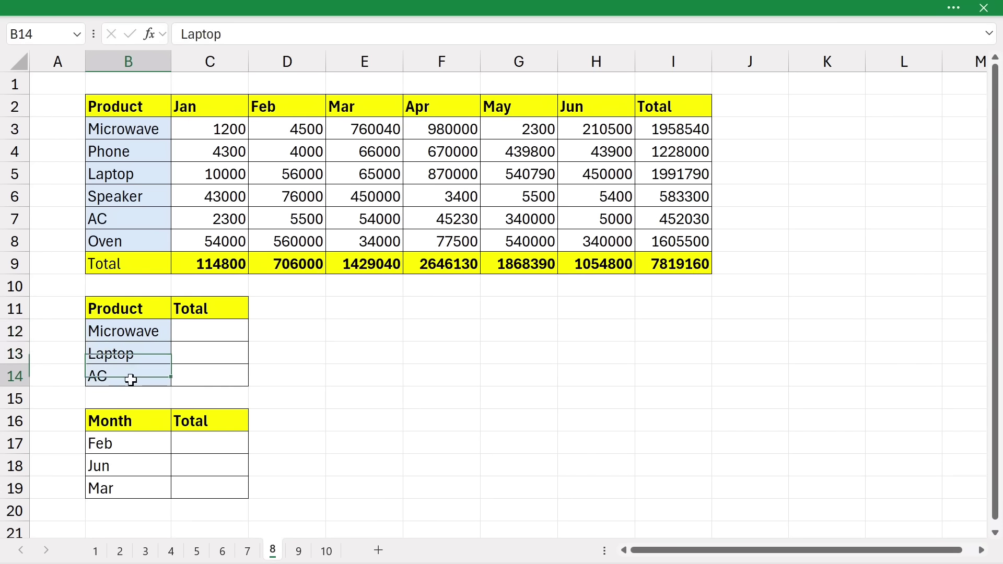
{"action": "left_click", "coordinate": [206, 330]}
{"action": "left_click", "coordinate": [203, 352]}
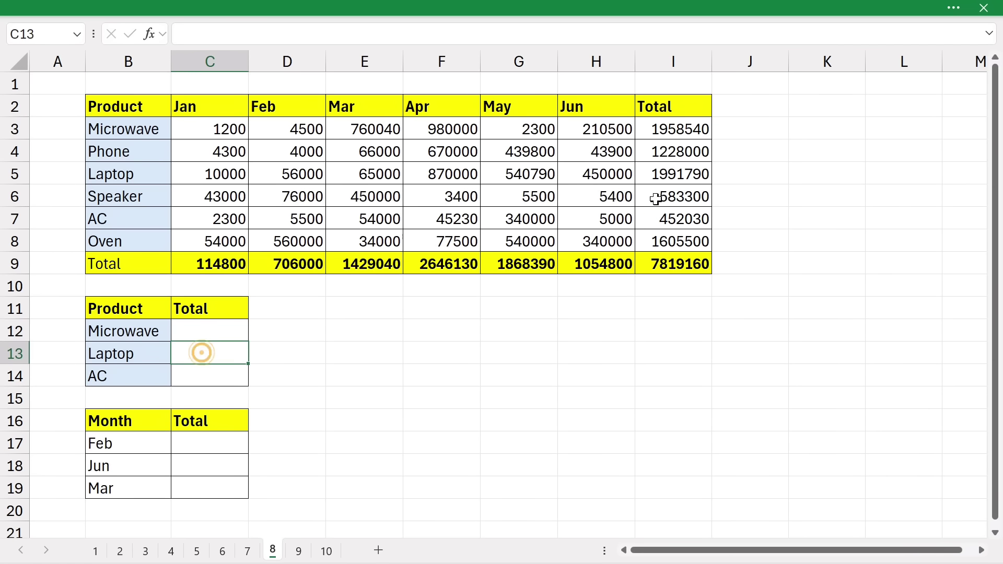
{"action": "left_click", "coordinate": [230, 332]}
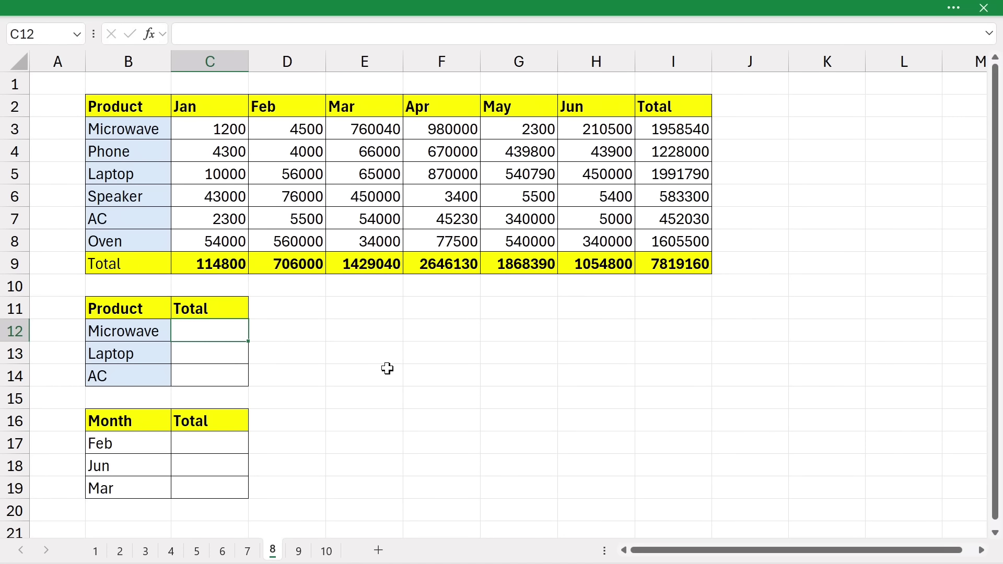
{"action": "type", "text": "=xlook"}
{"action": "key", "text": "Tab"}
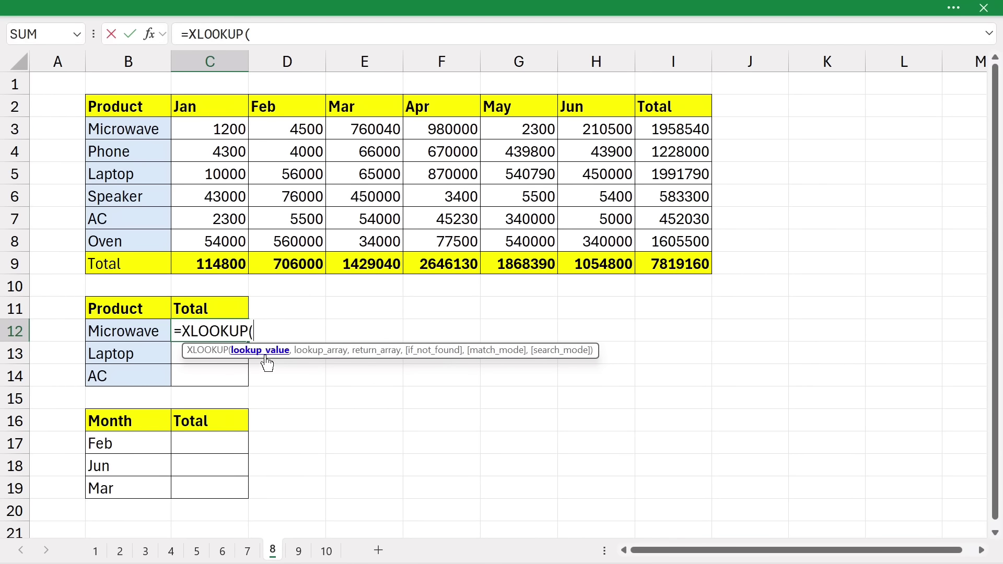
{"action": "left_click_drag", "start_coordinate": [124, 335], "coordinate": [170, 374]}
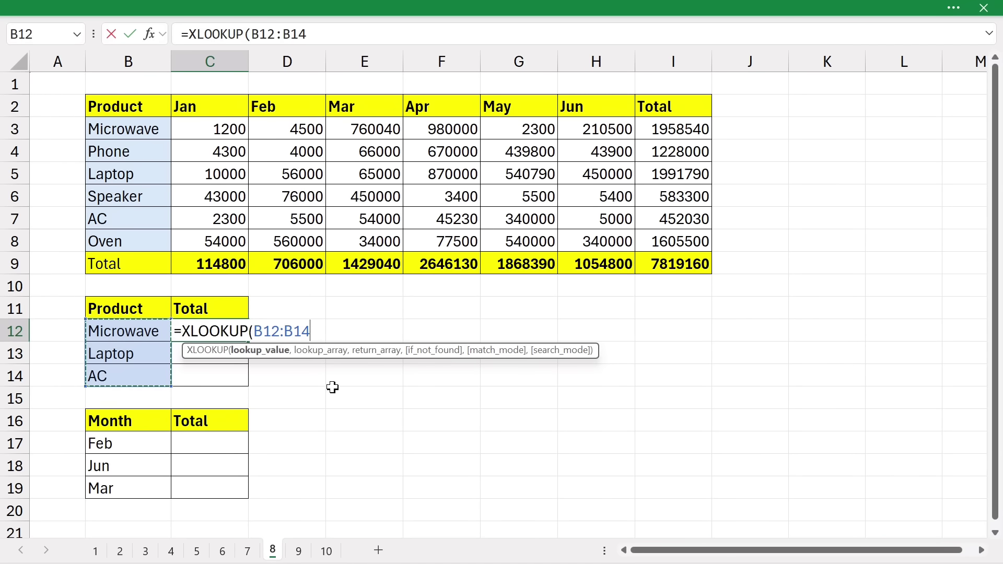
Complete the C12 formula with lookup array B3:B8 and the Total column I3:I8 as return array.
{"action": "type", "text": ","}
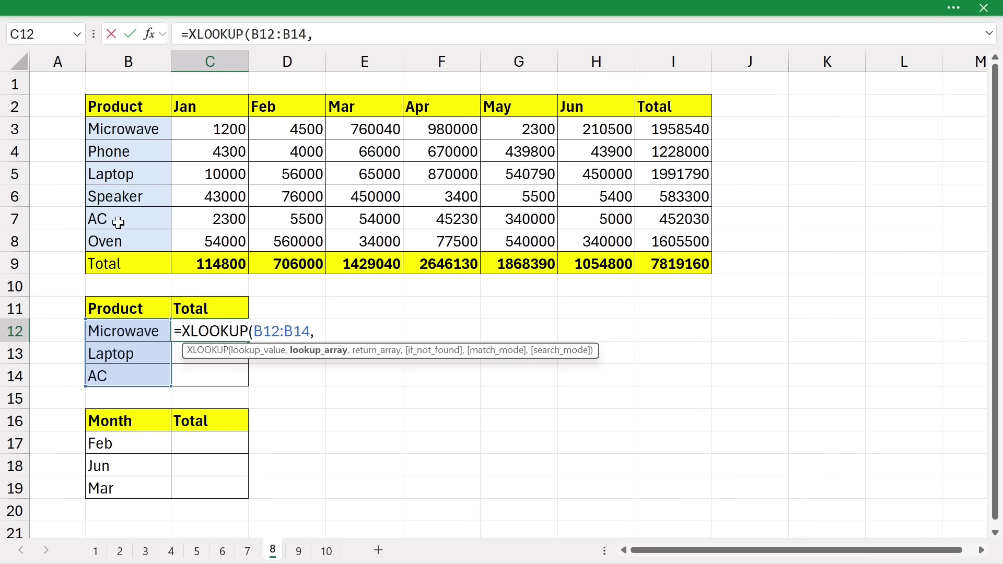
{"action": "left_click_drag", "start_coordinate": [115, 129], "coordinate": [115, 238]}
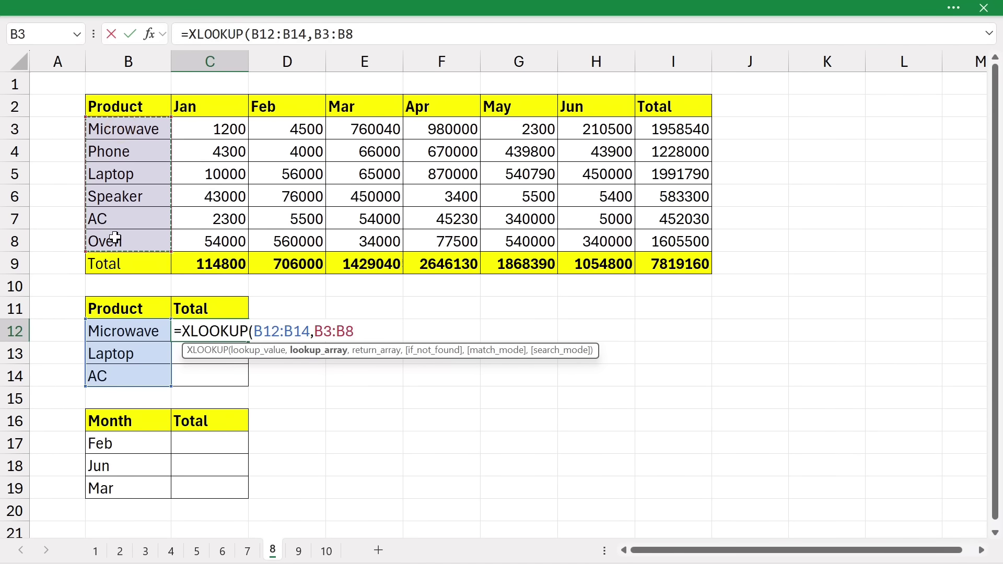
{"action": "type", "text": ","}
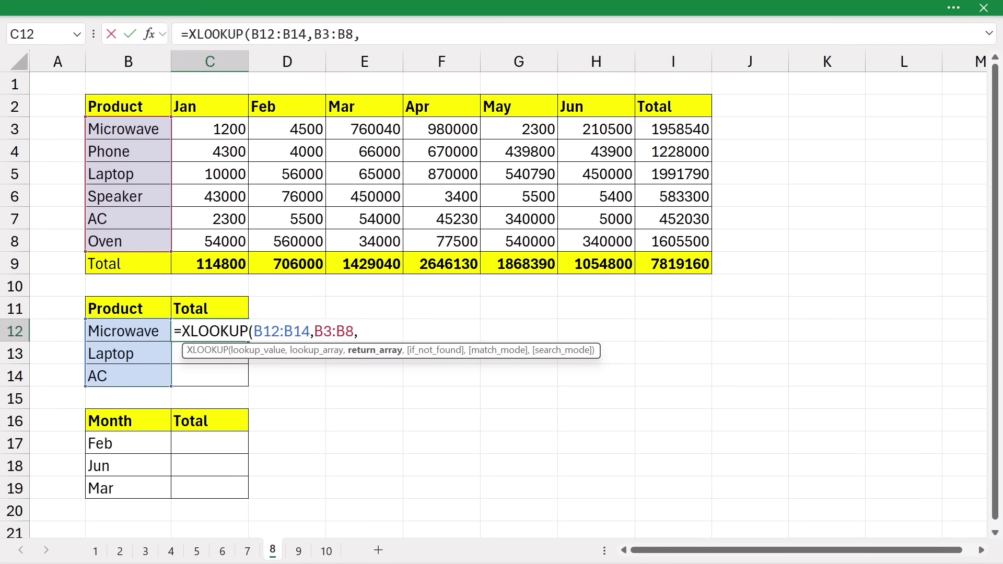
{"action": "left_click_drag", "start_coordinate": [651, 132], "coordinate": [648, 240]}
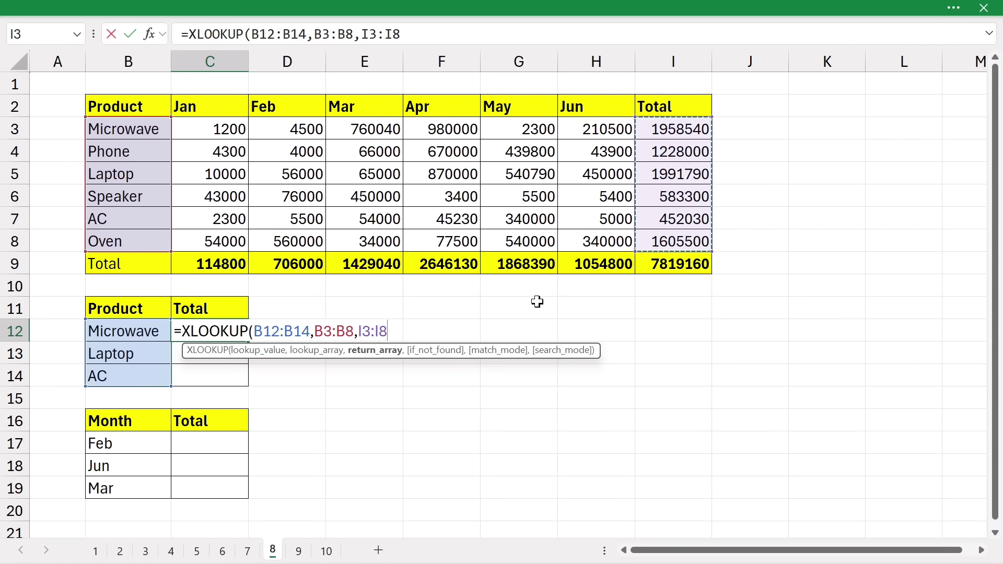
{"action": "key", "text": "Return"}
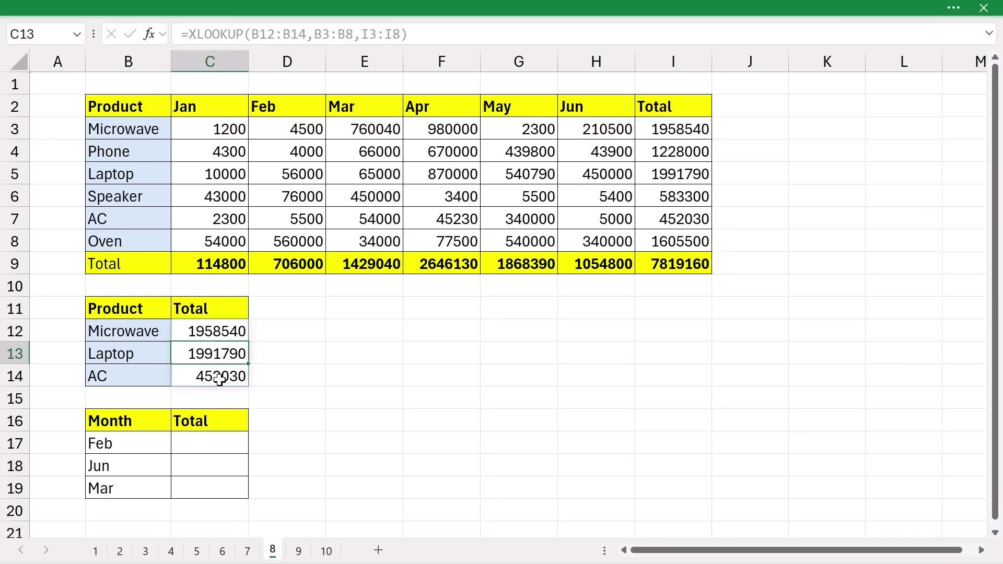
Begin an XLOOKUP formula in the month Total cell C17 with the months in B17:B19 as lookup values.
{"action": "left_click", "coordinate": [209, 440]}
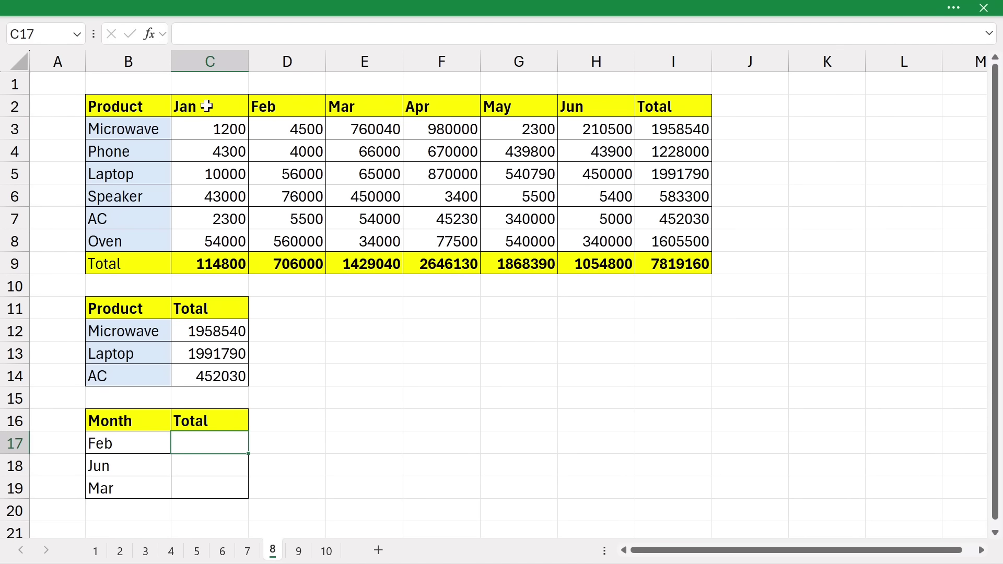
{"action": "key", "text": "Up"}
{"action": "key", "text": "Up"}
{"action": "key", "text": "Up"}
{"action": "key", "text": "Up"}
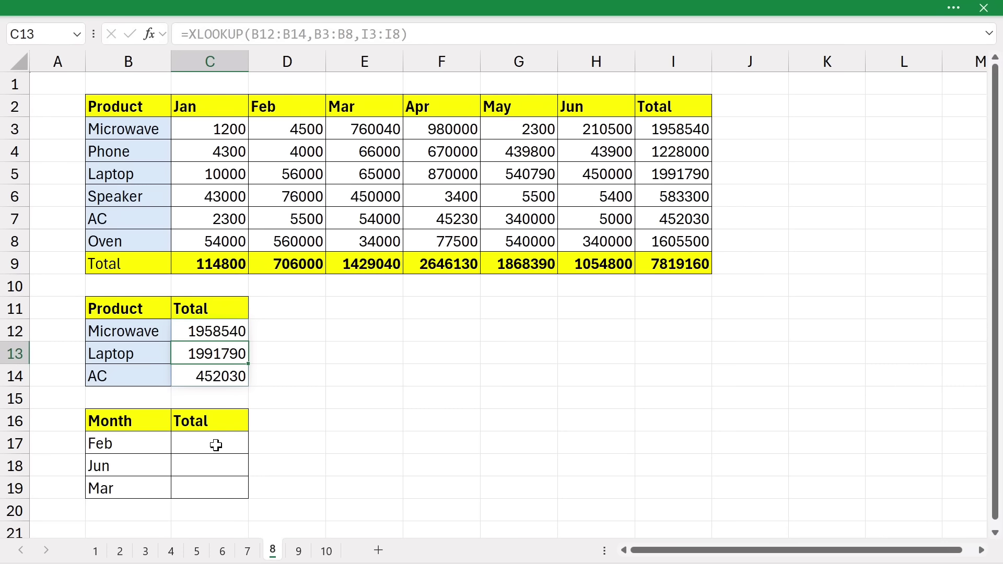
{"action": "left_click_drag", "start_coordinate": [243, 263], "coordinate": [501, 264]}
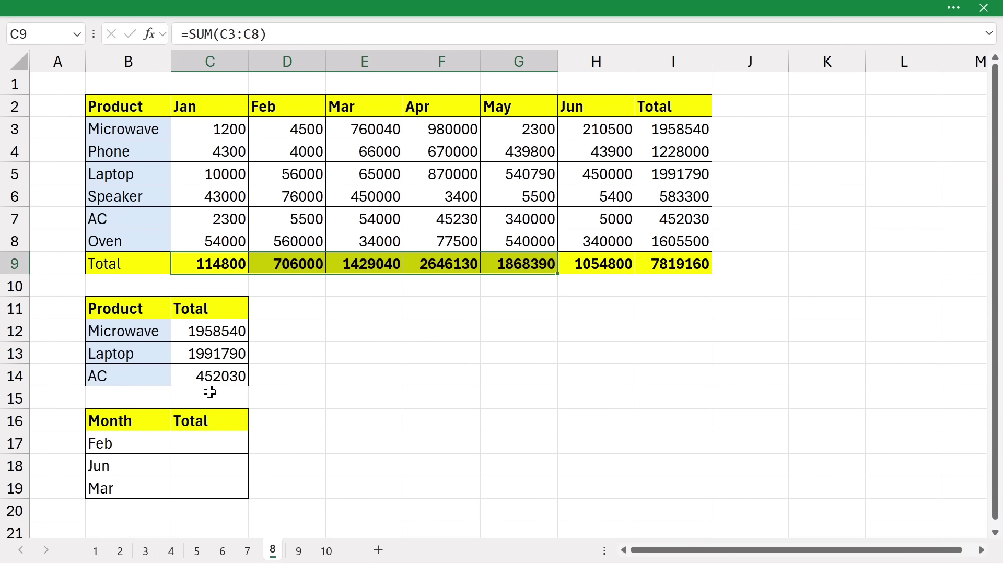
{"action": "left_click", "coordinate": [189, 440]}
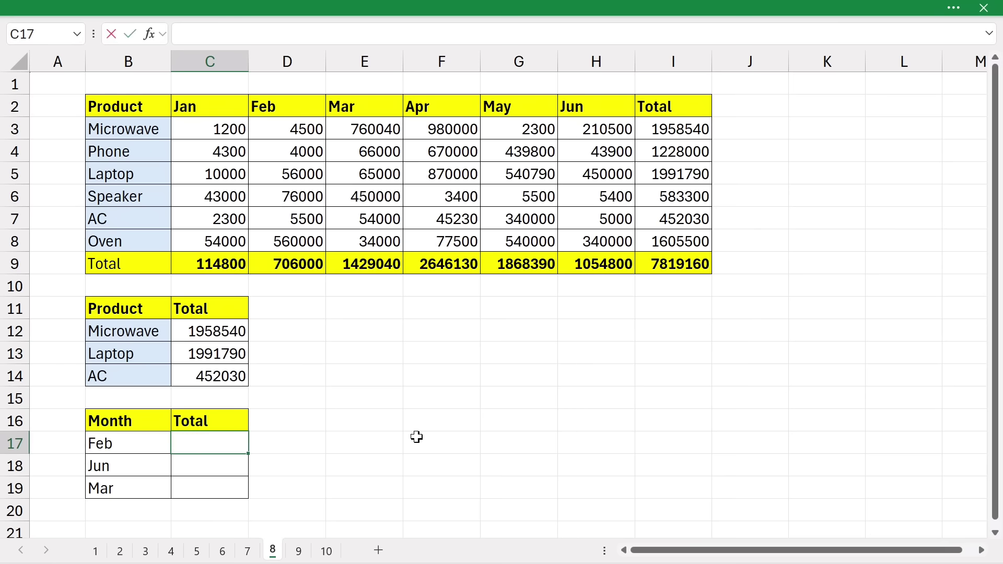
{"action": "type", "text": "=xloo"}
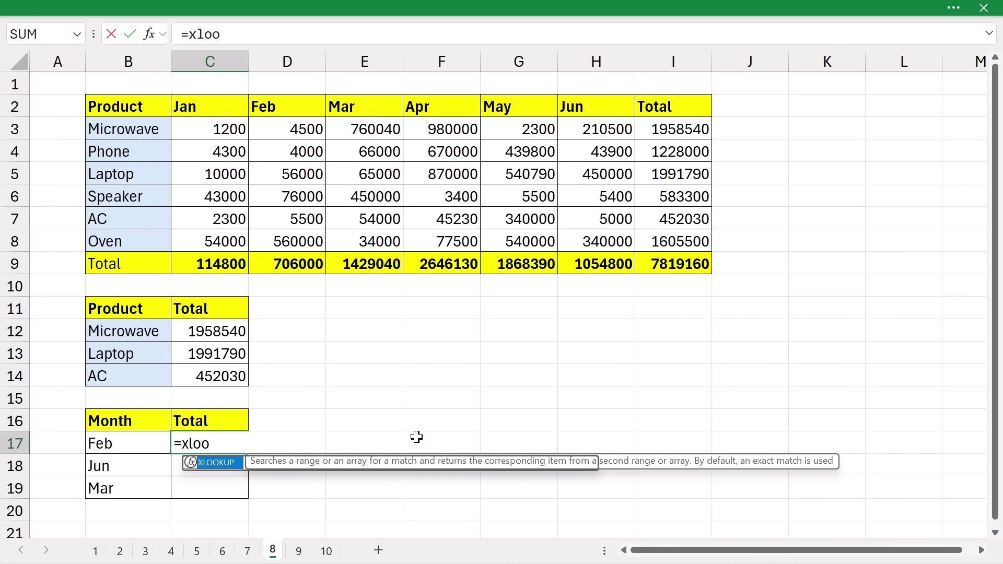
{"action": "key", "text": "Tab"}
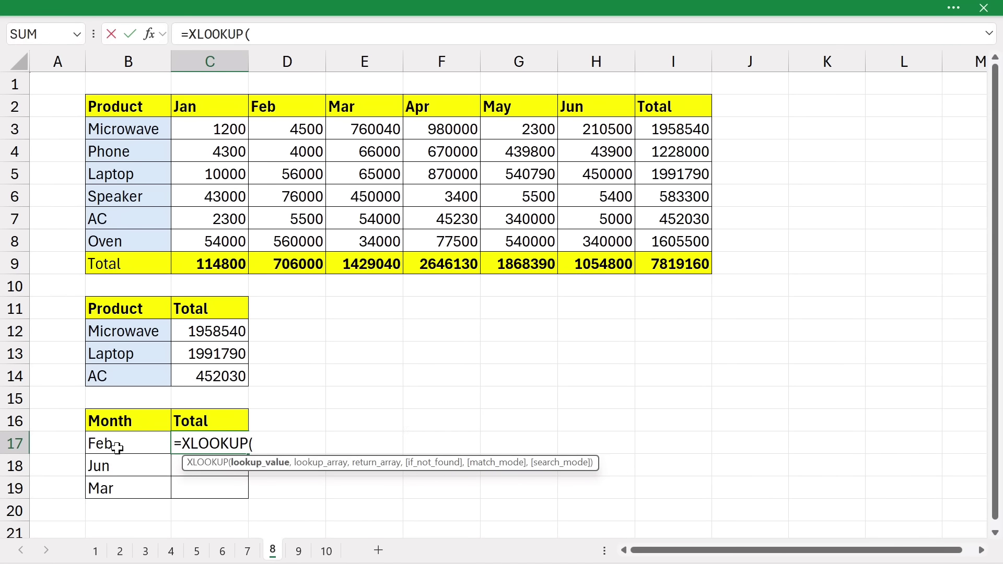
{"action": "left_click_drag", "start_coordinate": [117, 448], "coordinate": [122, 485]}
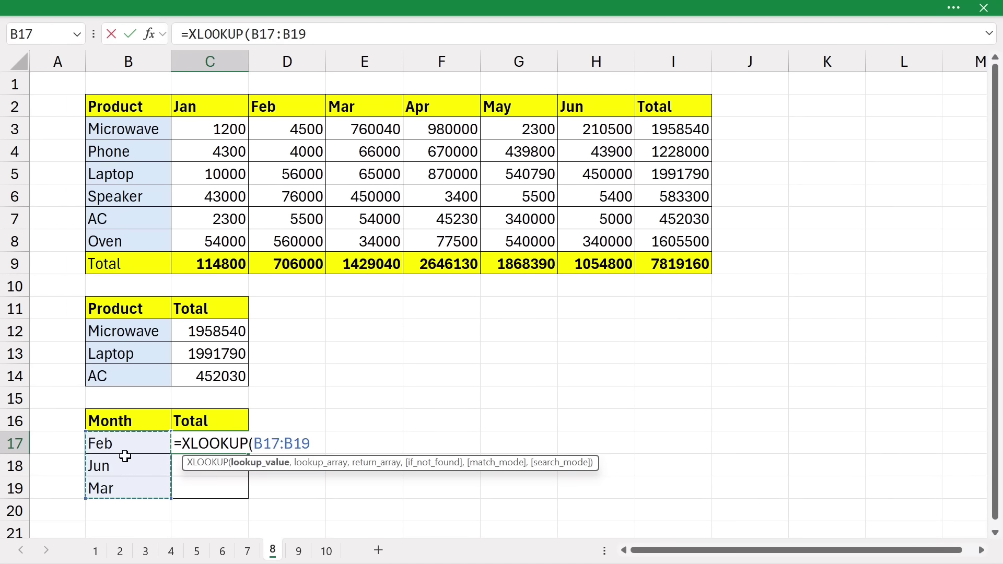
Complete the C17 formula with the month headers C2:H2 as lookup array and the totals C9:H9 as return array.
{"action": "type", "text": ","}
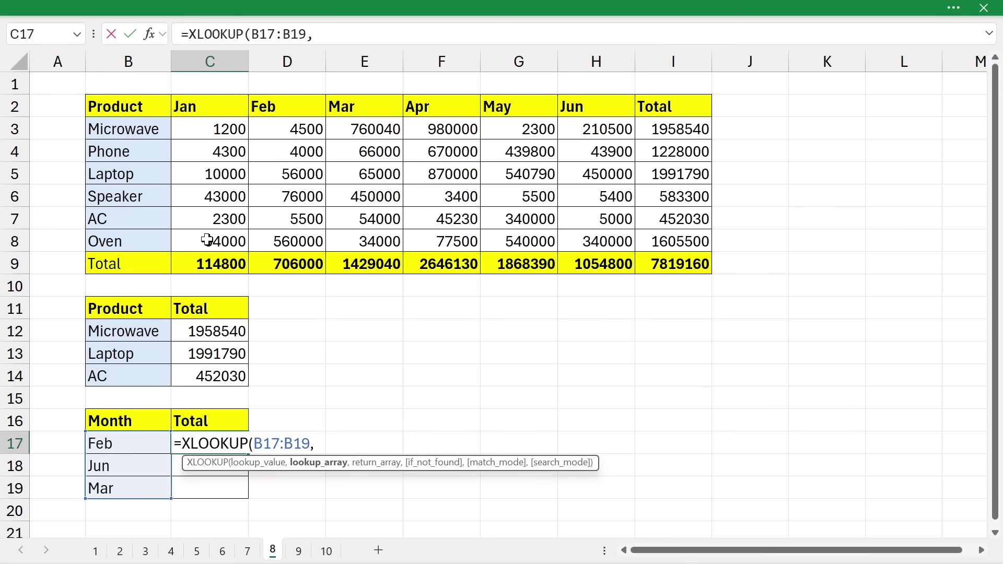
{"action": "left_click_drag", "start_coordinate": [183, 105], "coordinate": [606, 116]}
{"action": "type", "text": ","}
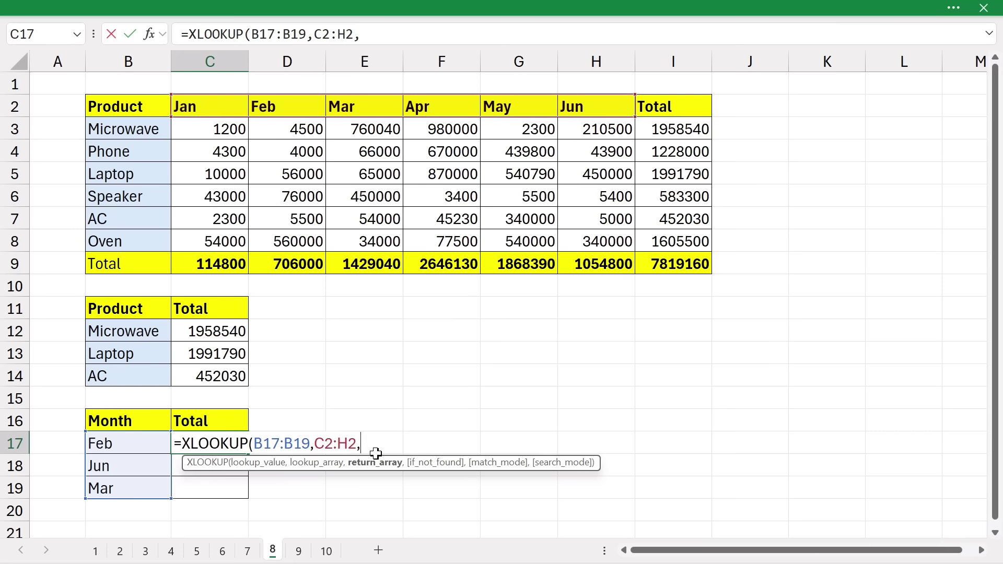
{"action": "left_click_drag", "start_coordinate": [197, 265], "coordinate": [586, 271]}
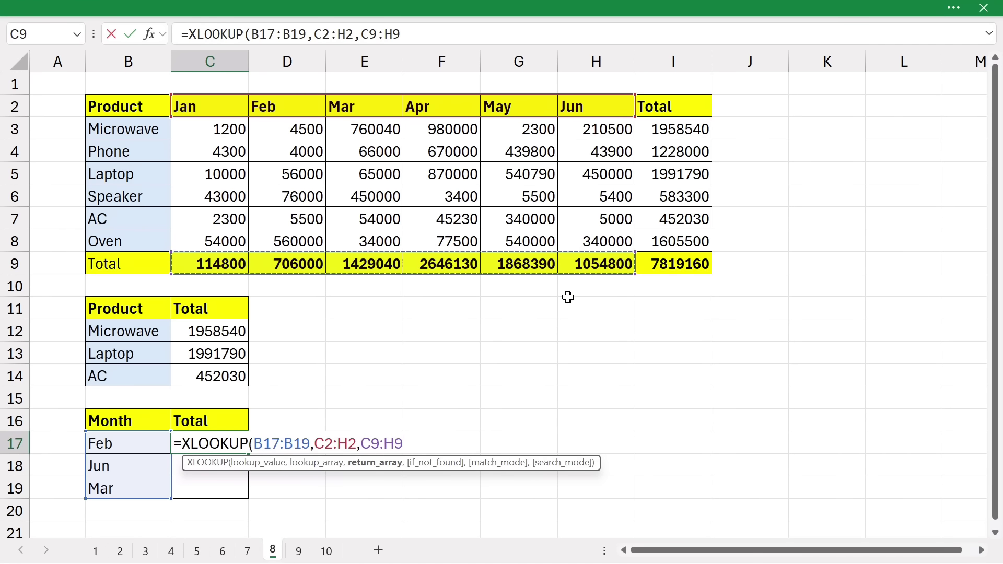
{"action": "key", "text": "Return"}
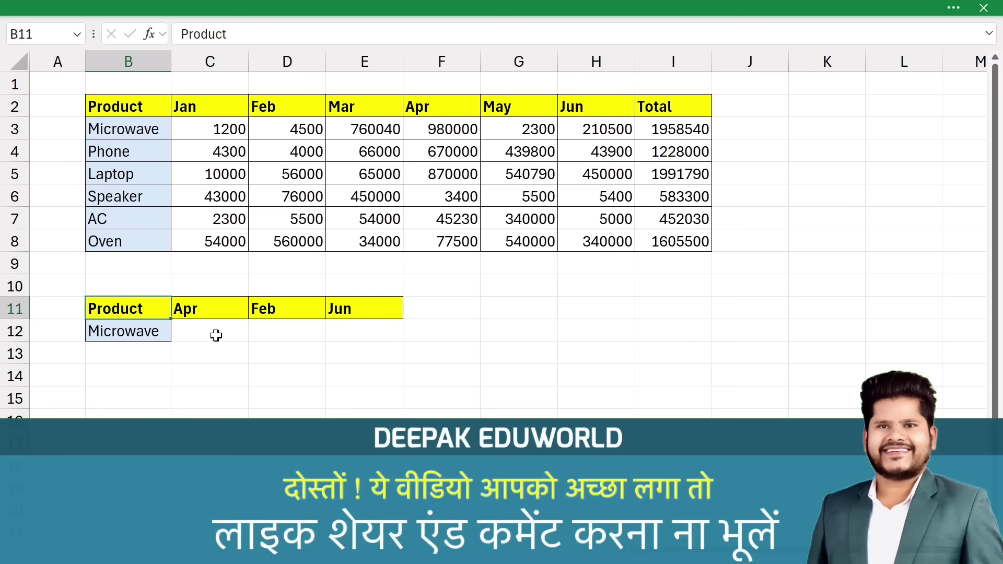
{"action": "left_click", "coordinate": [146, 332]}
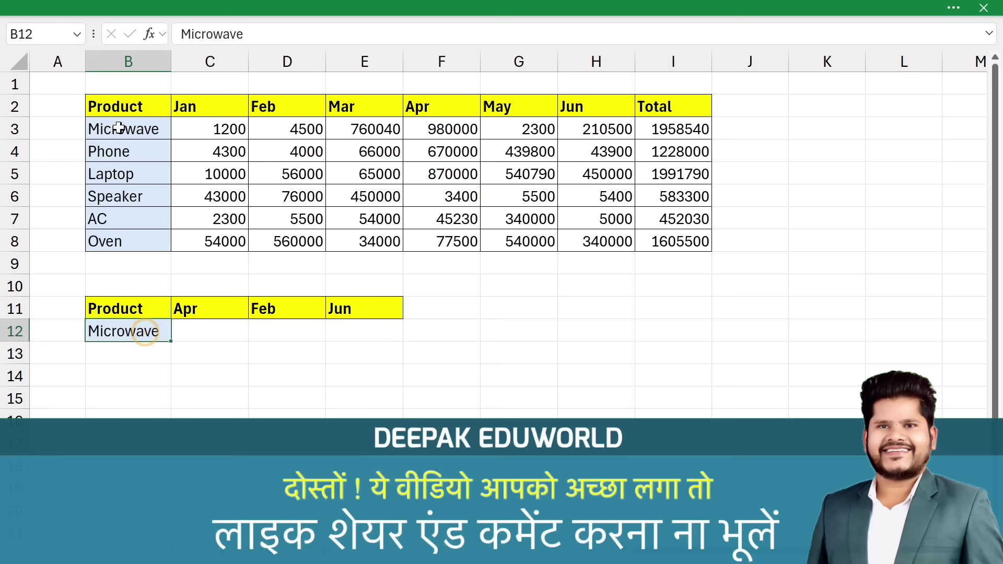
{"action": "left_click_drag", "start_coordinate": [119, 128], "coordinate": [117, 232]}
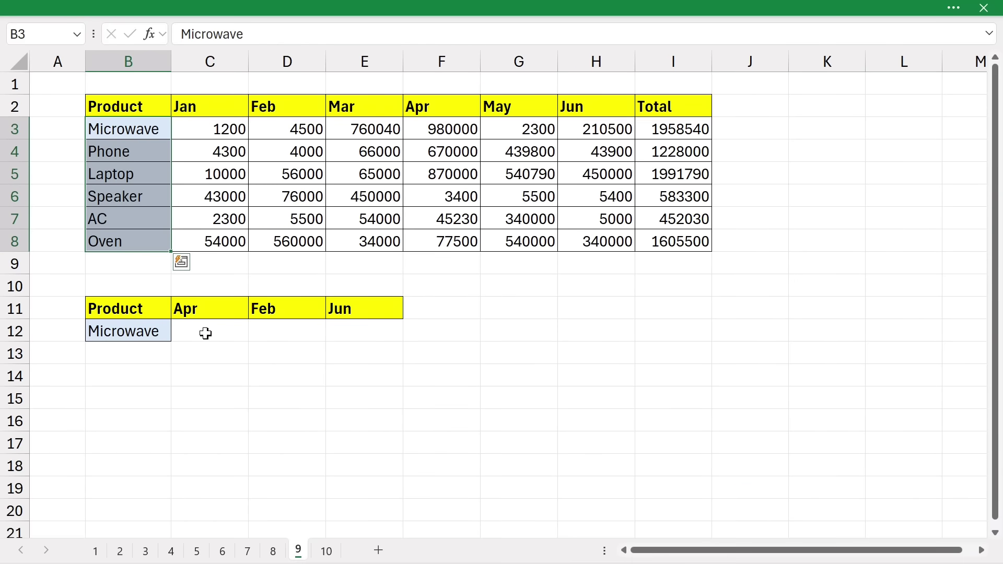
{"action": "left_click", "coordinate": [211, 331]}
{"action": "left_click", "coordinate": [276, 330]}
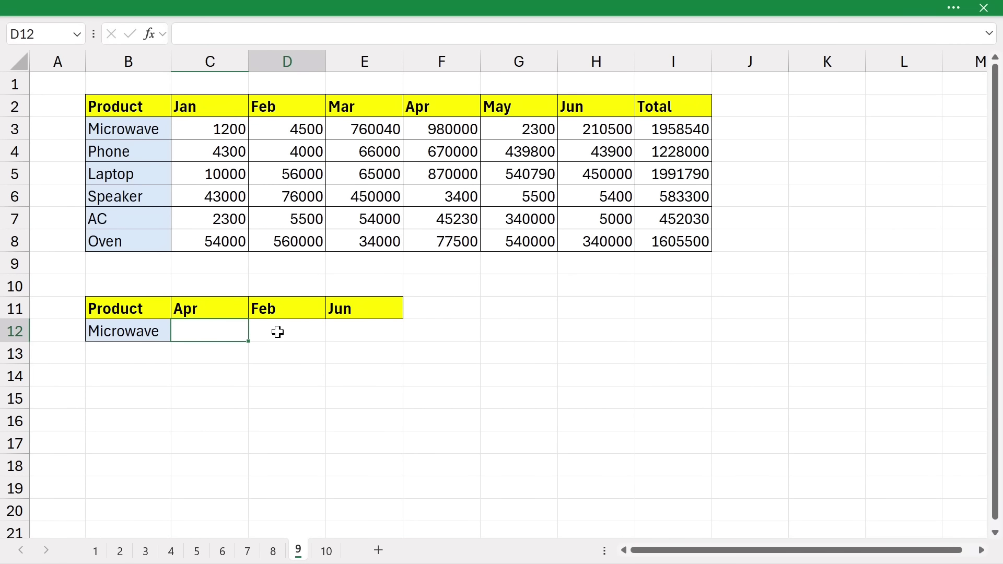
{"action": "left_click", "coordinate": [353, 329]}
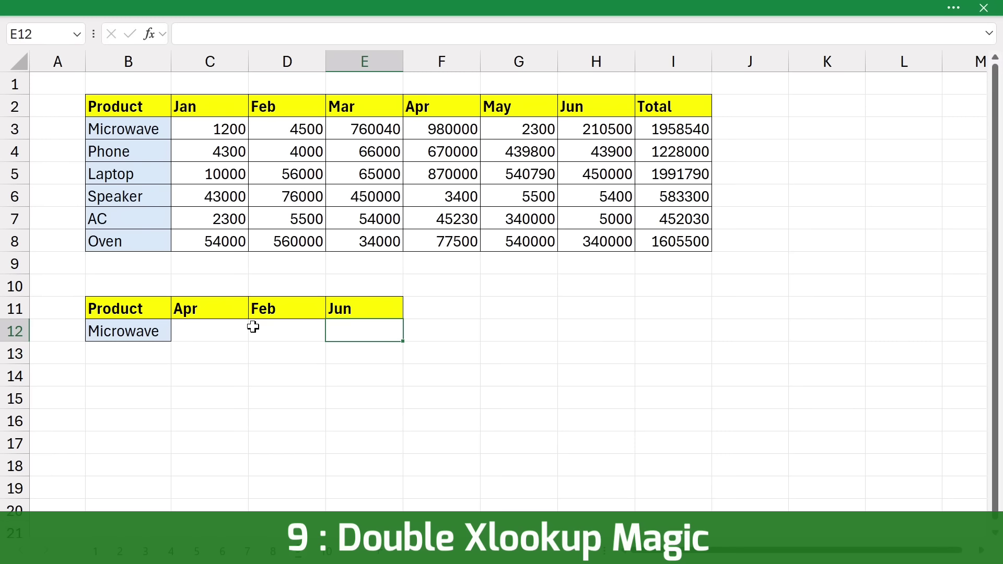
{"action": "left_click_drag", "start_coordinate": [213, 103], "coordinate": [603, 104]}
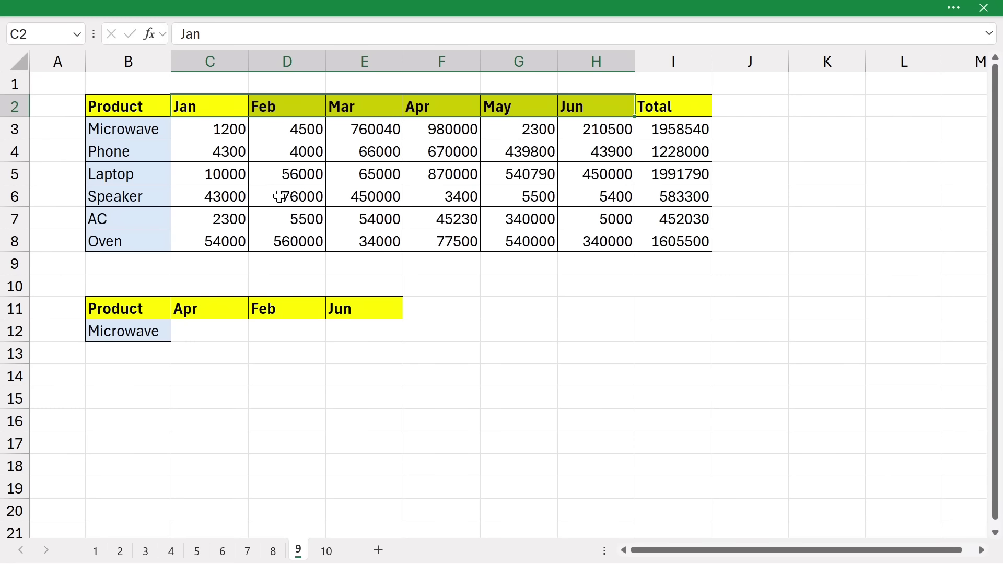
On sheet 9, begin an XLOOKUP formula in the Apr cell C12 with the product in B12 as lookup value.
{"action": "left_click", "coordinate": [214, 333]}
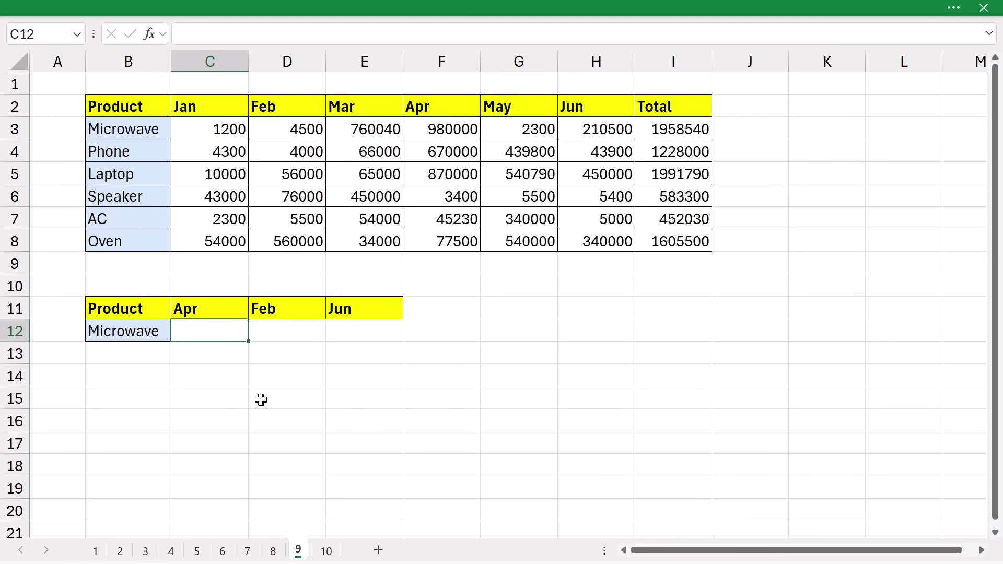
{"action": "type", "text": "=x"}
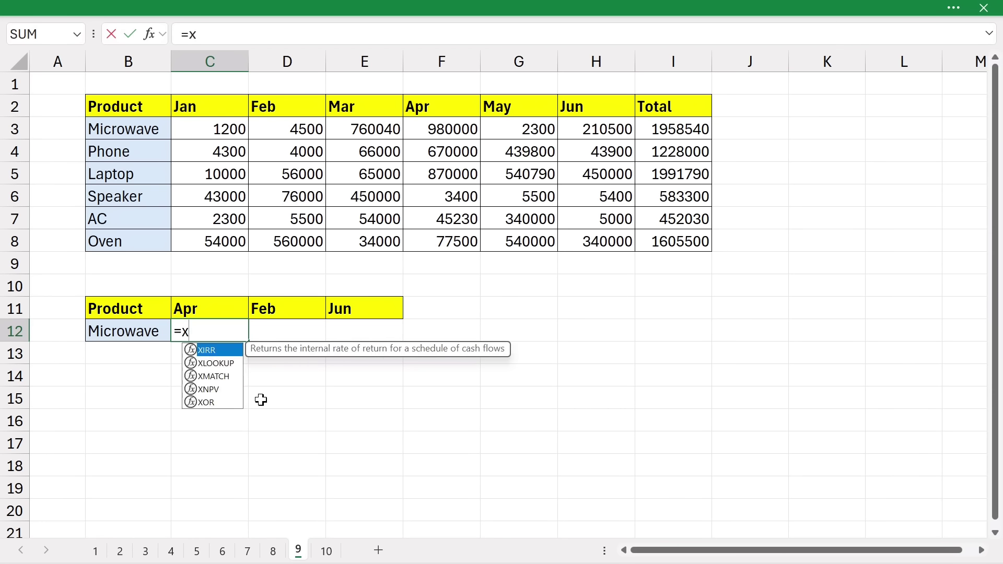
{"action": "type", "text": "look"}
{"action": "key", "text": "Tab"}
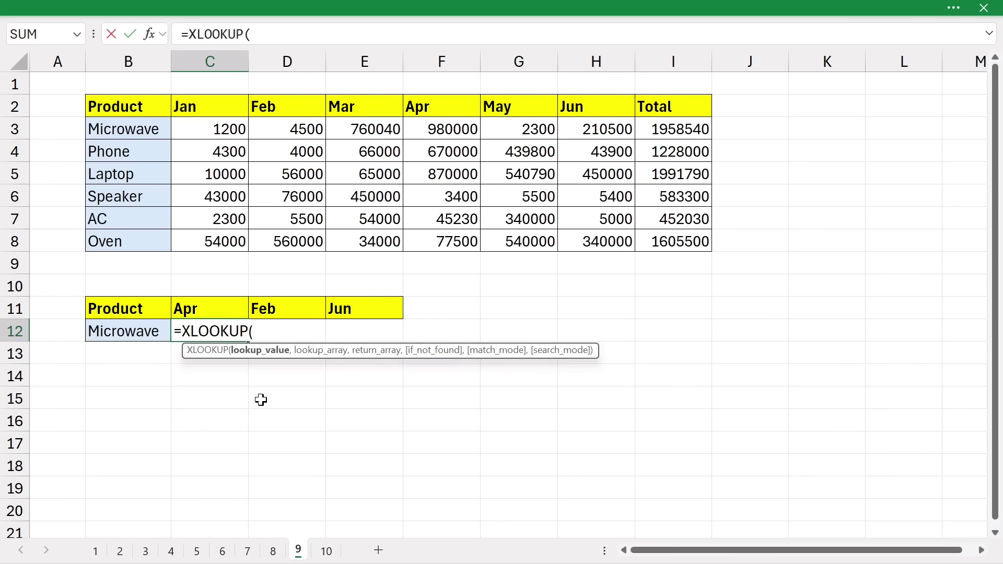
{"action": "left_click", "coordinate": [111, 330]}
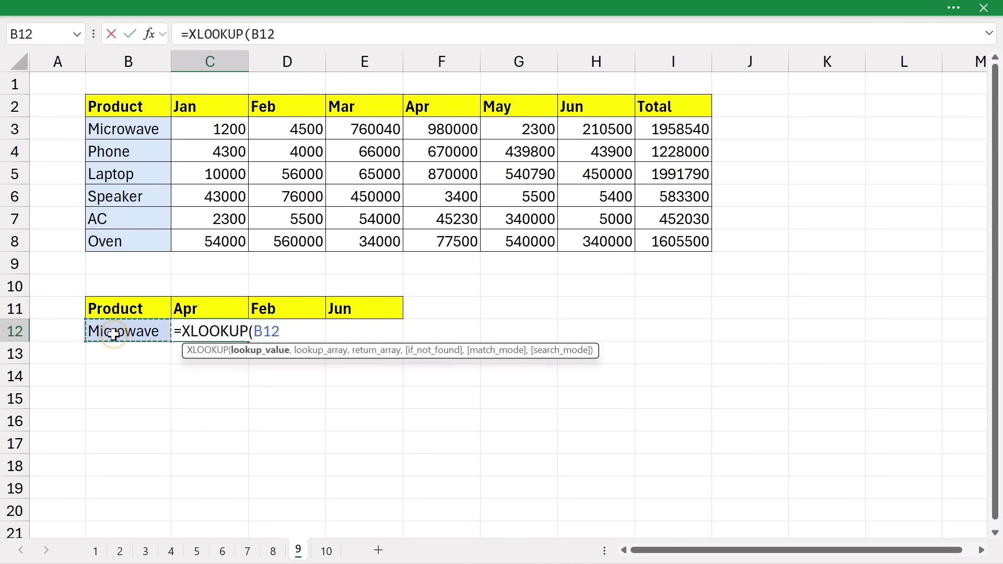
{"action": "type", "text": ","}
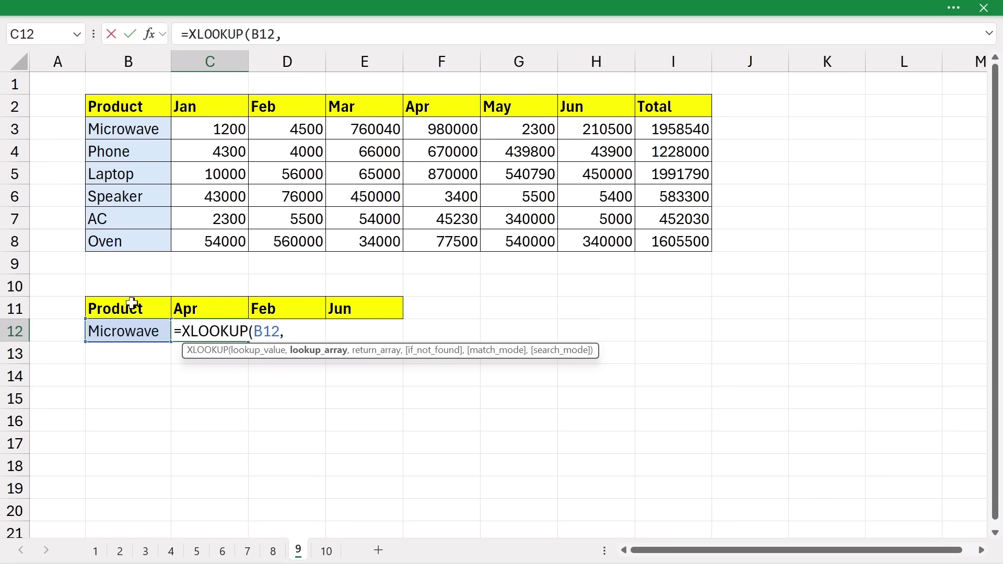
Complete the C12 formula with the products B3:B8 as lookup array and C3:I8 as return array.
{"action": "left_click_drag", "start_coordinate": [119, 129], "coordinate": [123, 245]}
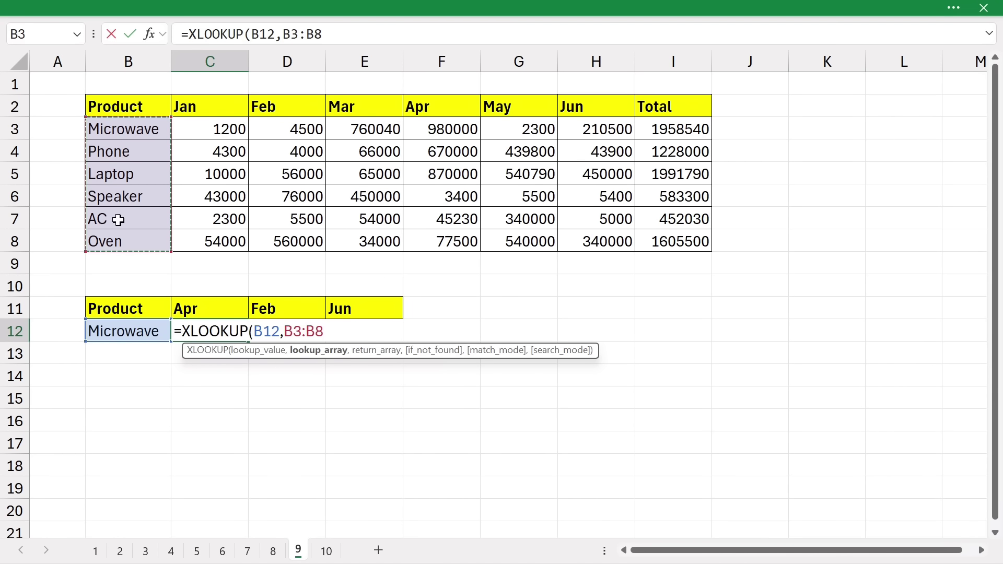
{"action": "type", "text": ","}
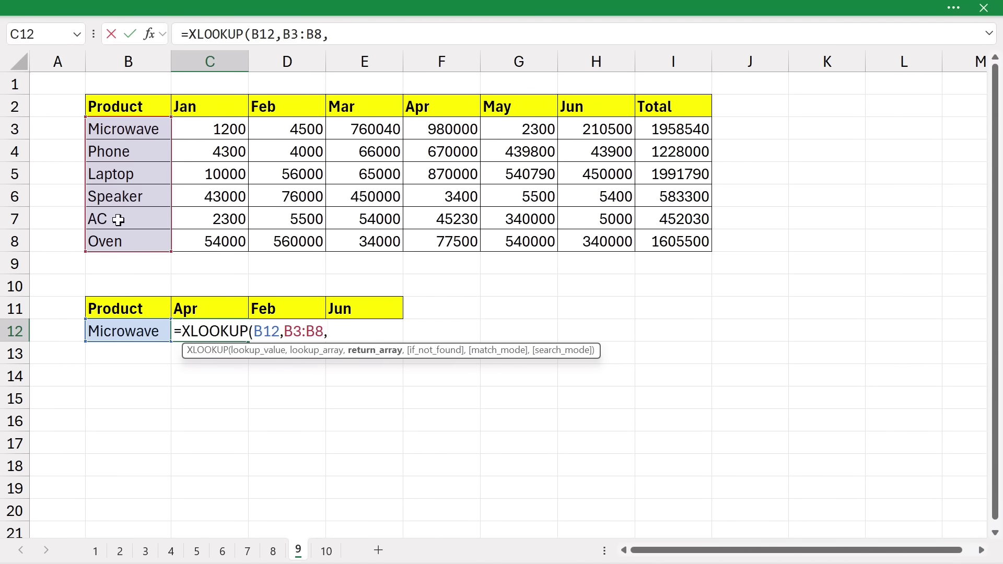
{"action": "left_click_drag", "start_coordinate": [201, 128], "coordinate": [640, 241]}
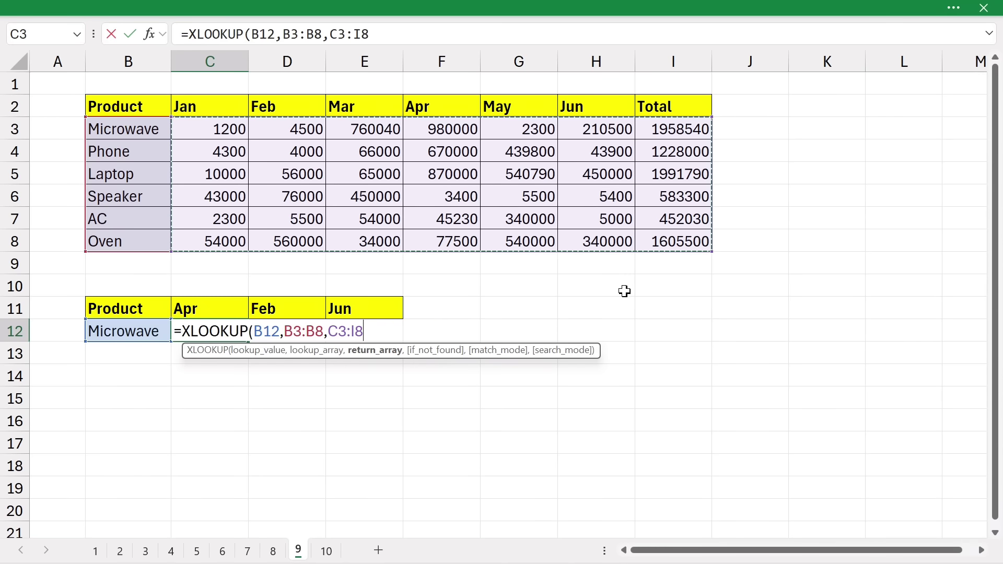
{"action": "key", "text": "Return"}
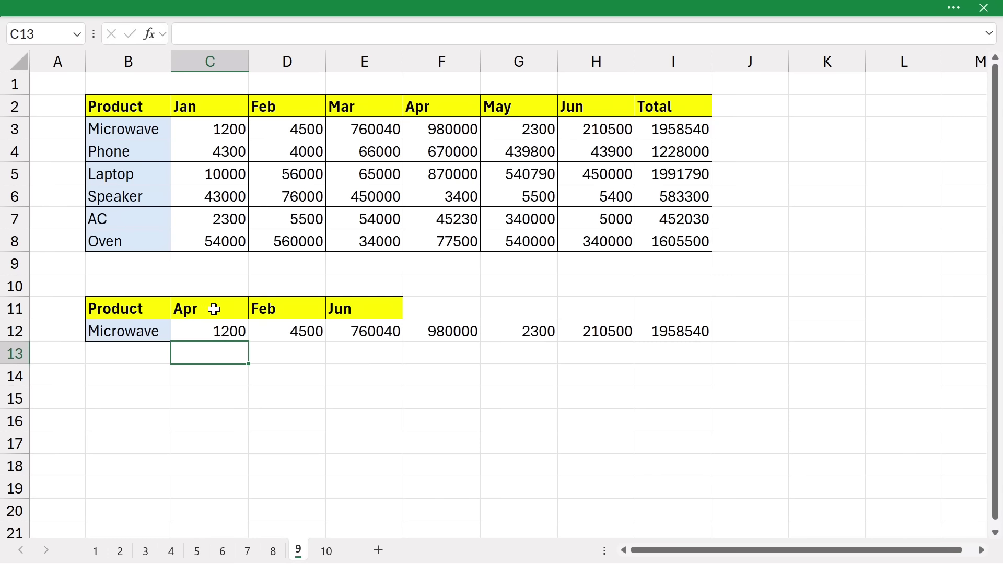
Nest the C12 formula inside an outer XLOOKUP that uses the month headers C11:E11 as lookup values.
{"action": "left_click", "coordinate": [205, 327]}
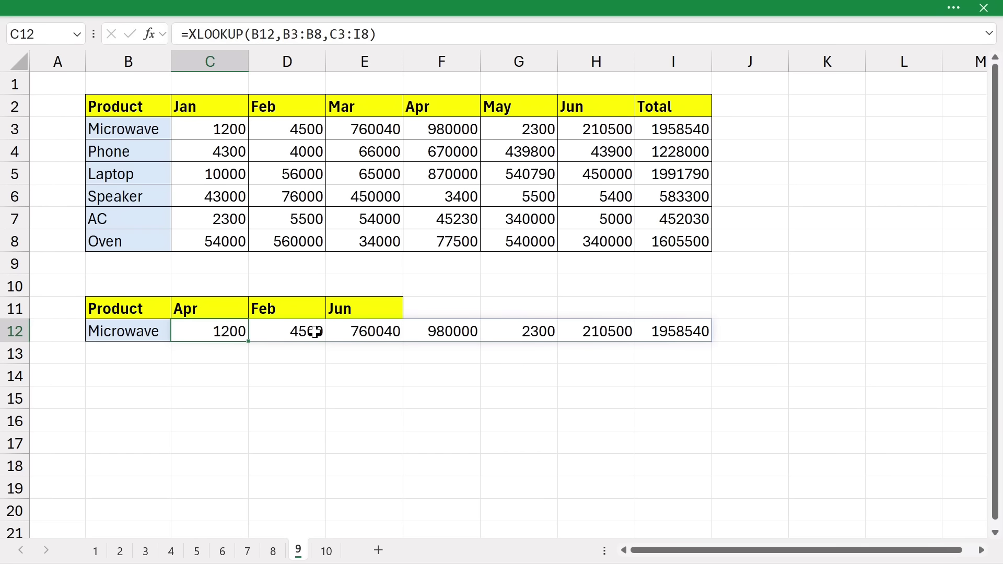
{"action": "double_click", "coordinate": [211, 328]}
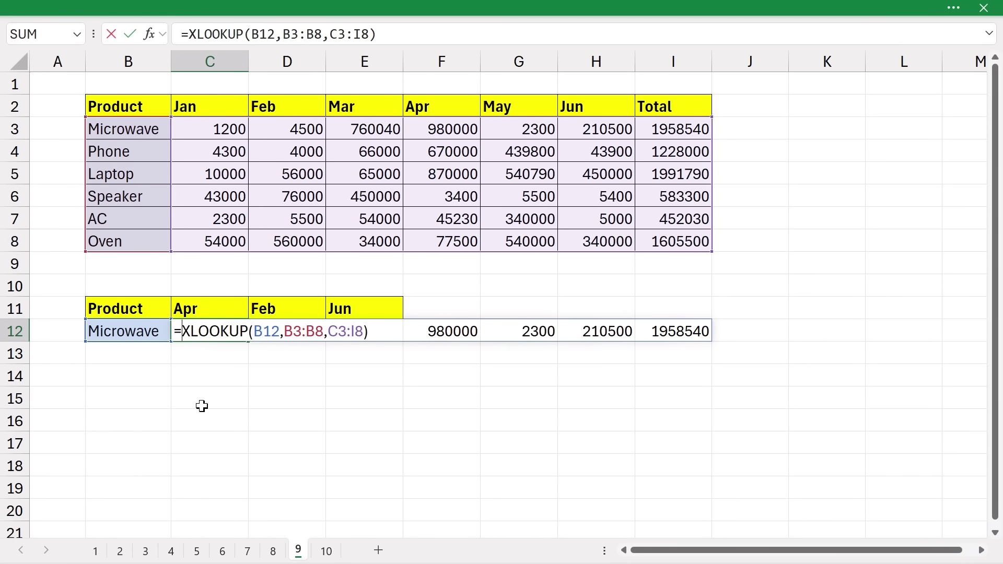
{"action": "type", "text": "xllo"}
{"action": "key", "text": "BackSpace"}
{"action": "key", "text": "BackSpace"}
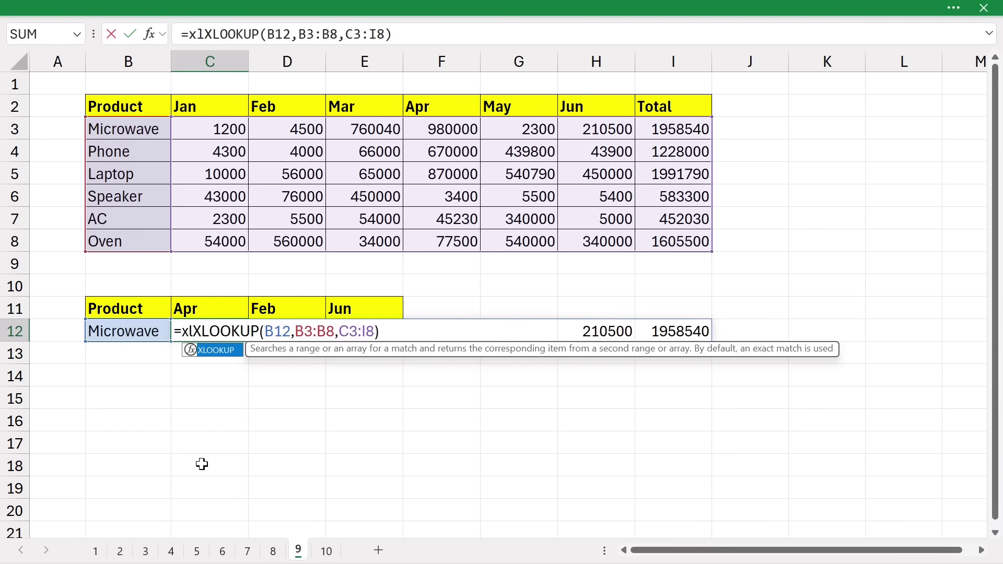
{"action": "type", "text": "oo"}
{"action": "key", "text": "Tab"}
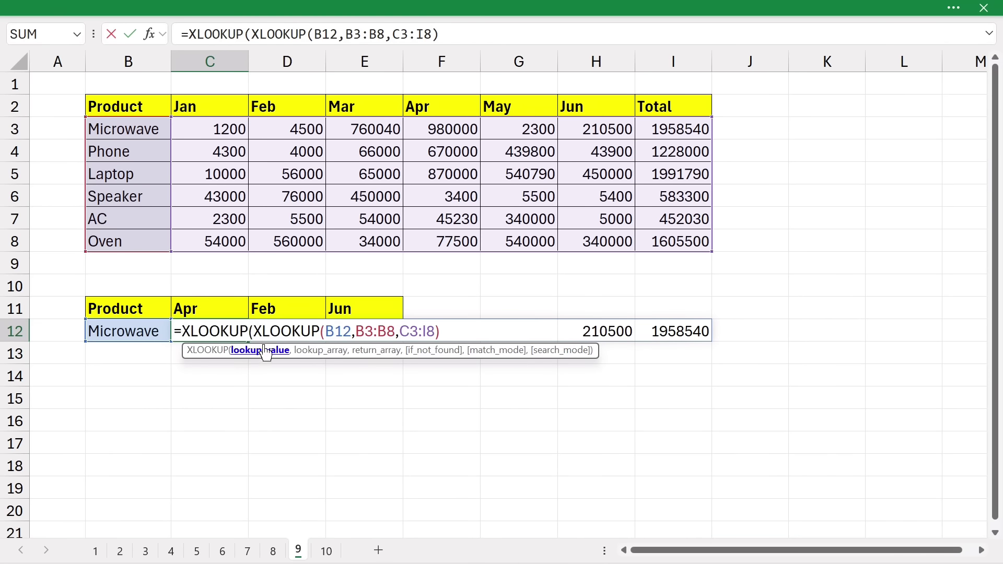
{"action": "left_click_drag", "start_coordinate": [196, 307], "coordinate": [276, 303]}
{"action": "left_click_drag", "start_coordinate": [380, 302], "coordinate": [385, 300]}
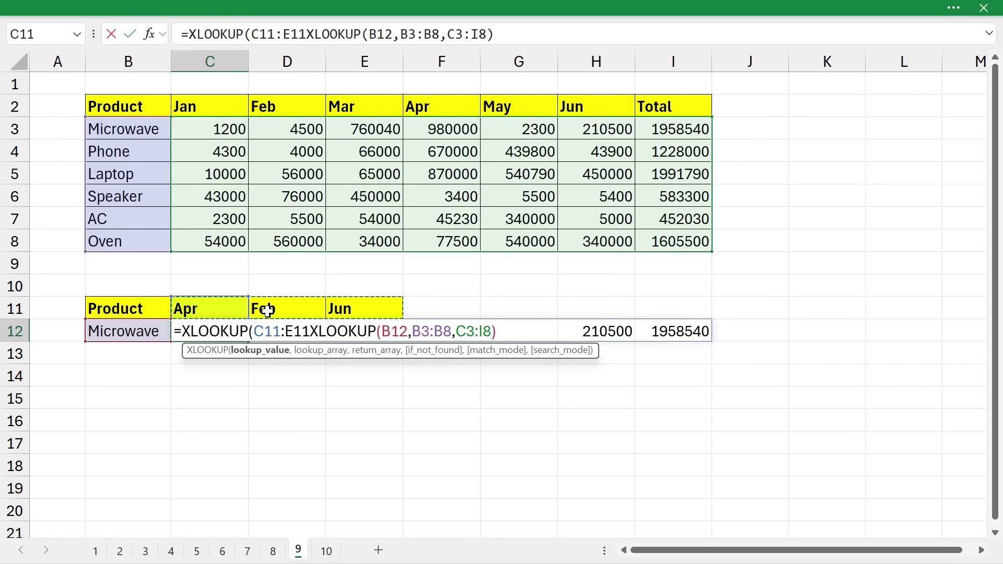
{"action": "type", "text": ","}
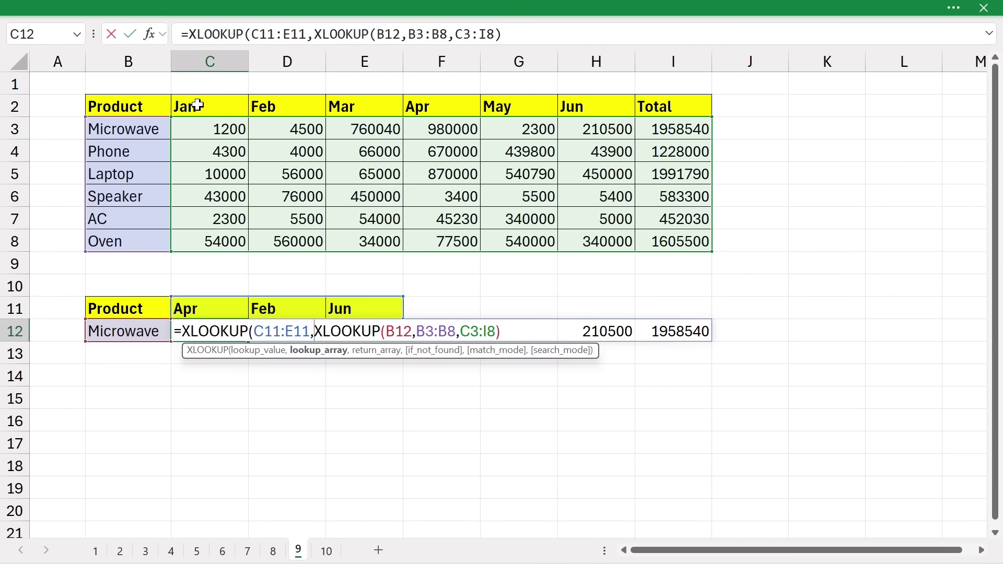
Complete the outer XLOOKUP with the headers C2:I2 as lookup array and check the results against the Microwave row.
{"action": "left_click_drag", "start_coordinate": [197, 105], "coordinate": [685, 105]}
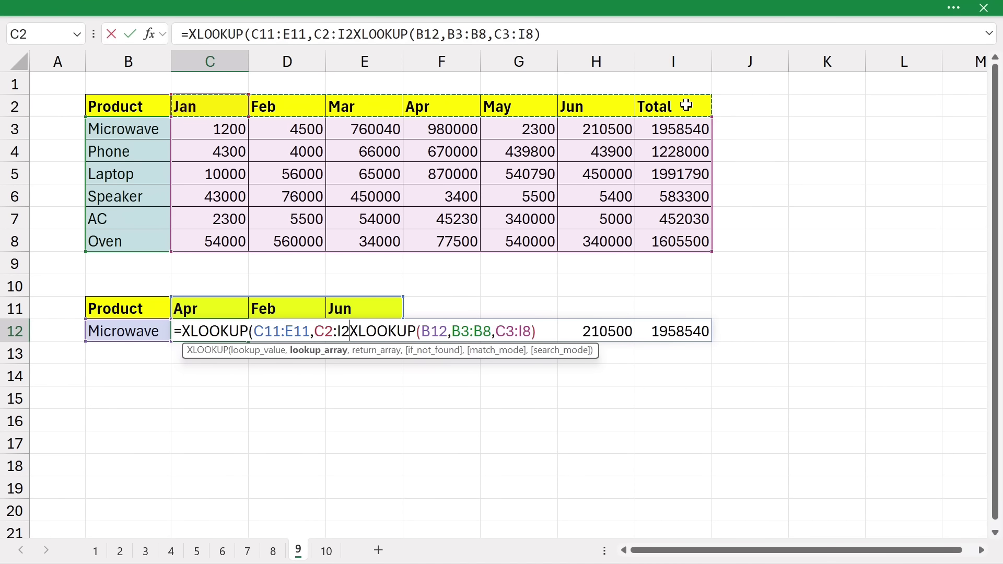
{"action": "type", "text": ","}
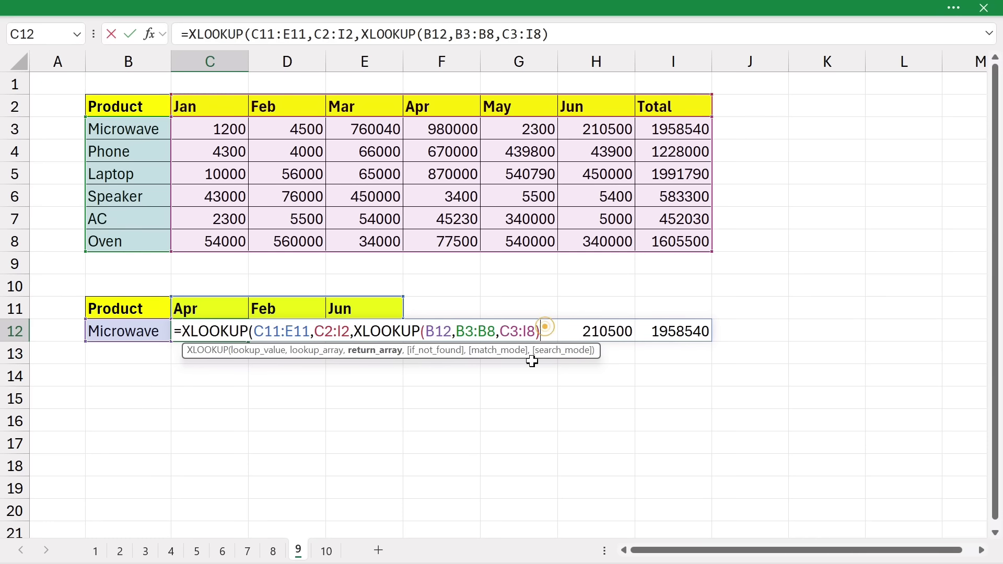
{"action": "type", "text": ")"}
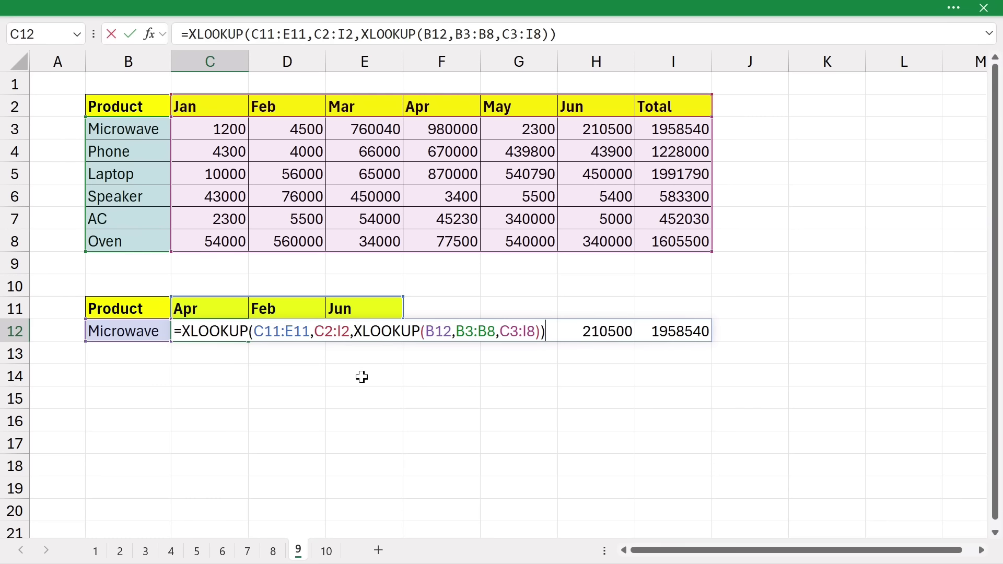
{"action": "key", "text": "Return"}
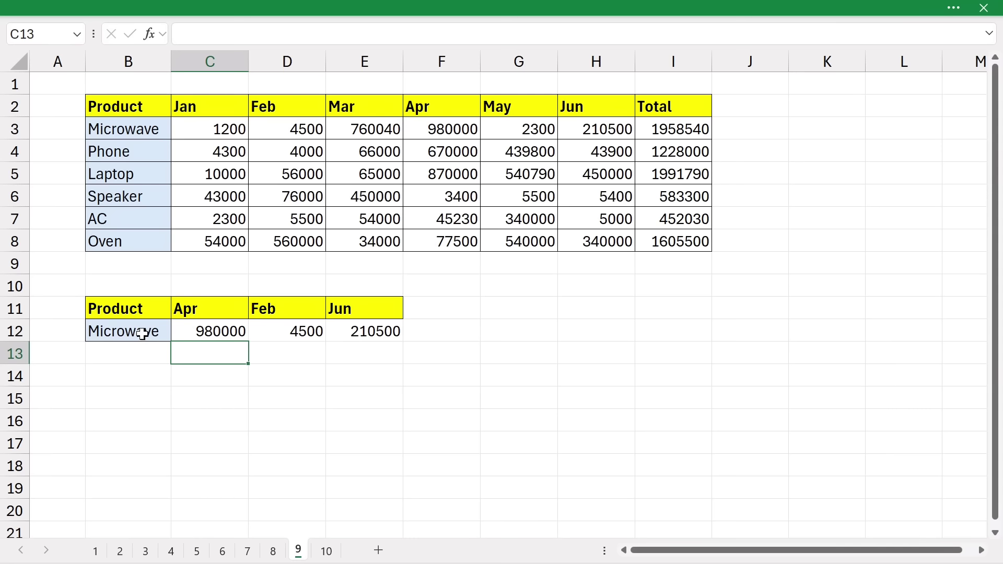
{"action": "left_click_drag", "start_coordinate": [152, 130], "coordinate": [698, 128]}
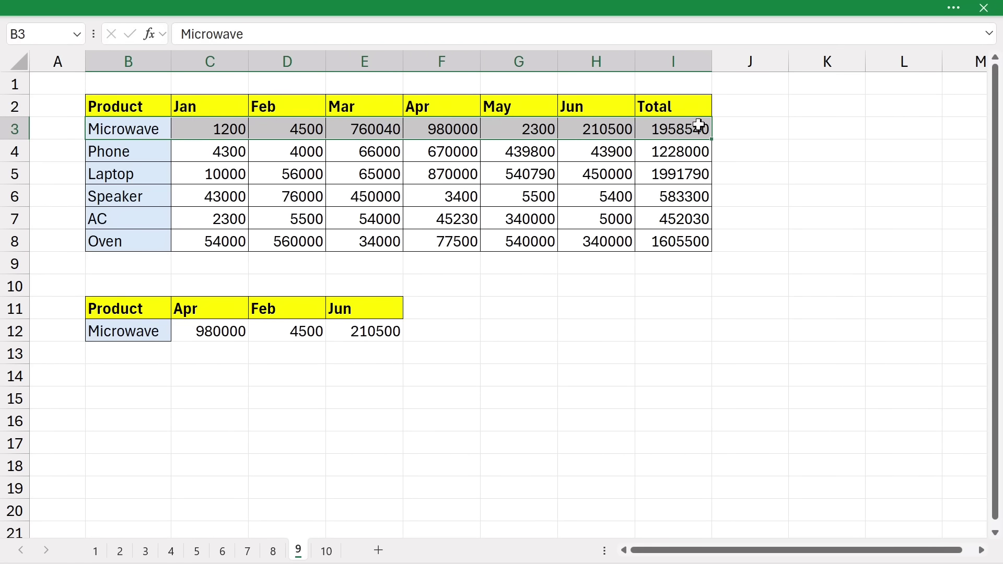
{"action": "left_click", "coordinate": [426, 129]}
{"action": "left_click", "coordinate": [289, 333]}
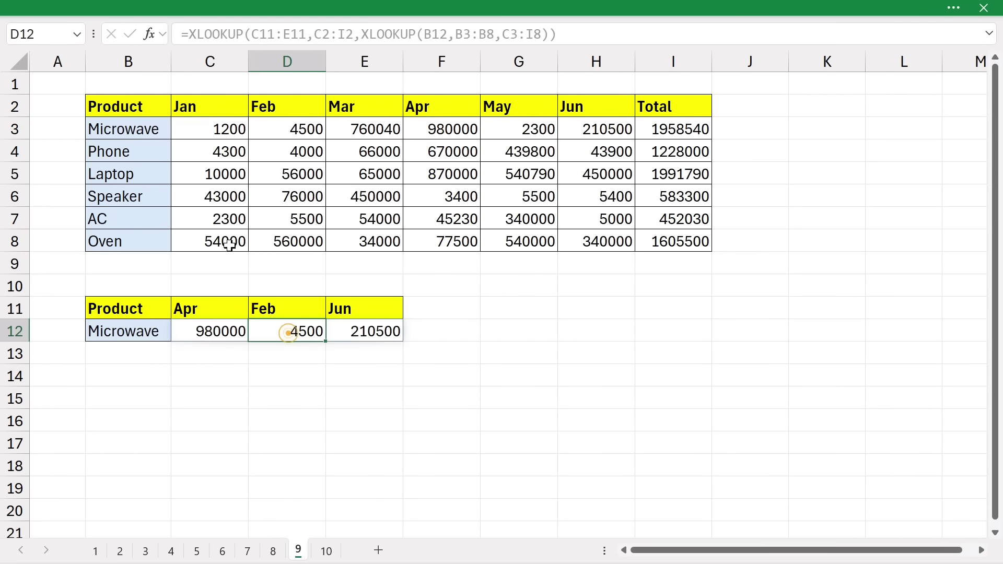
{"action": "left_click", "coordinate": [273, 129]}
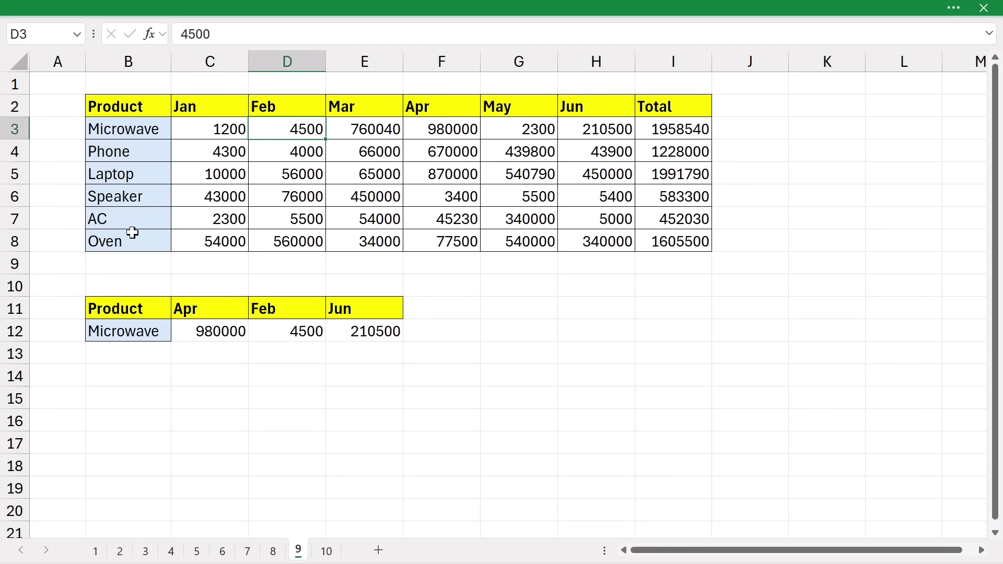
Change the product in B12 to ac and check the April result against the AC row.
{"action": "left_click", "coordinate": [128, 330]}
{"action": "type", "text": "a"}
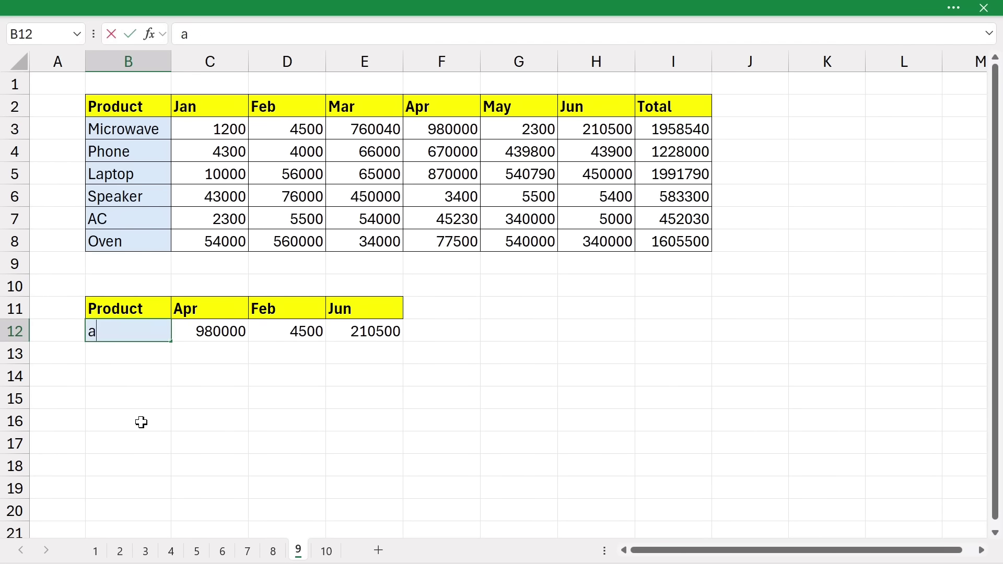
{"action": "type", "text": "c"}
{"action": "key", "text": "Return"}
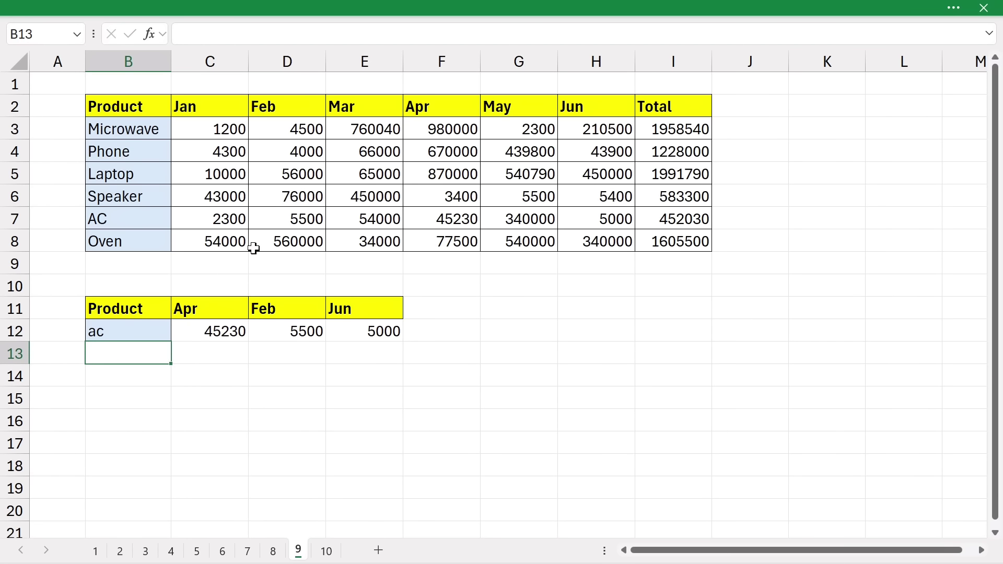
{"action": "left_click", "coordinate": [449, 218]}
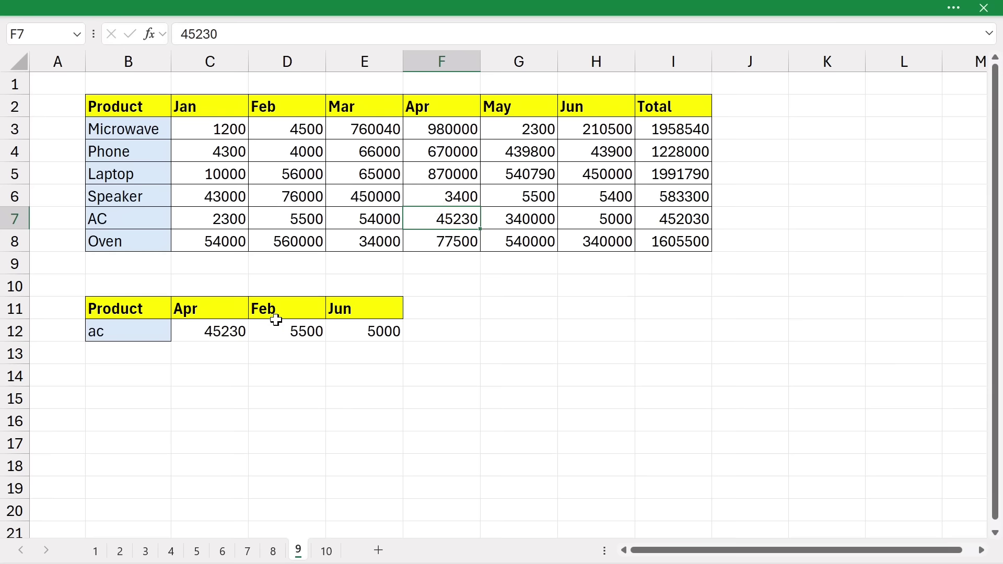
{"action": "left_click", "coordinate": [235, 328]}
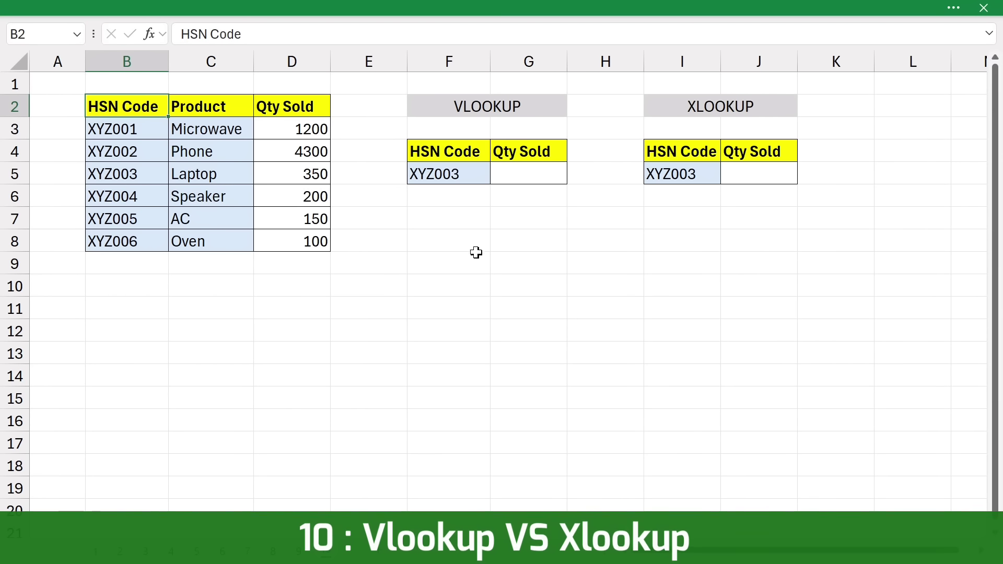
Start a VLOOKUP formula in G5 with the HSN code in F5 as the lookup value.
{"action": "left_click", "coordinate": [475, 174]}
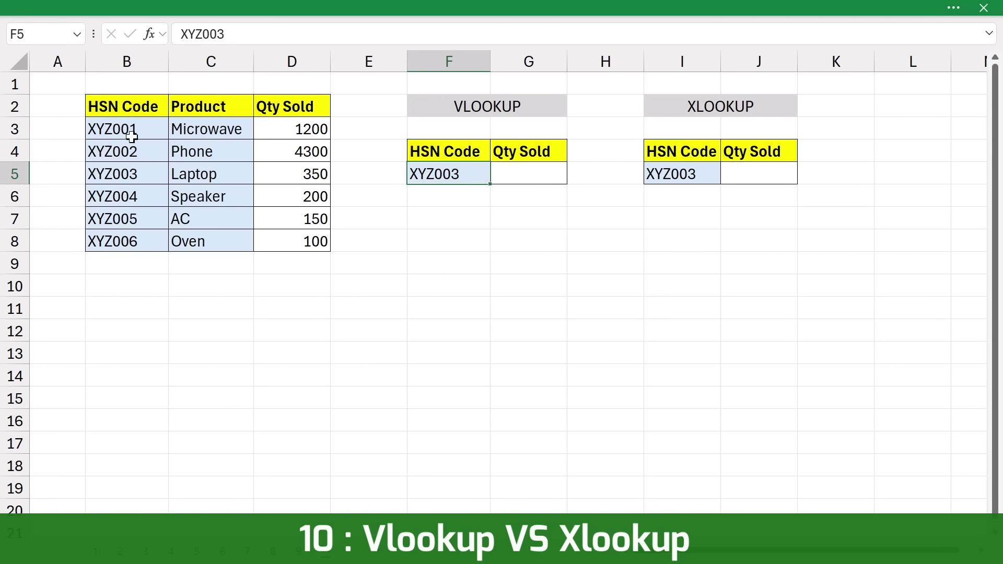
{"action": "left_click_drag", "start_coordinate": [134, 128], "coordinate": [134, 218]}
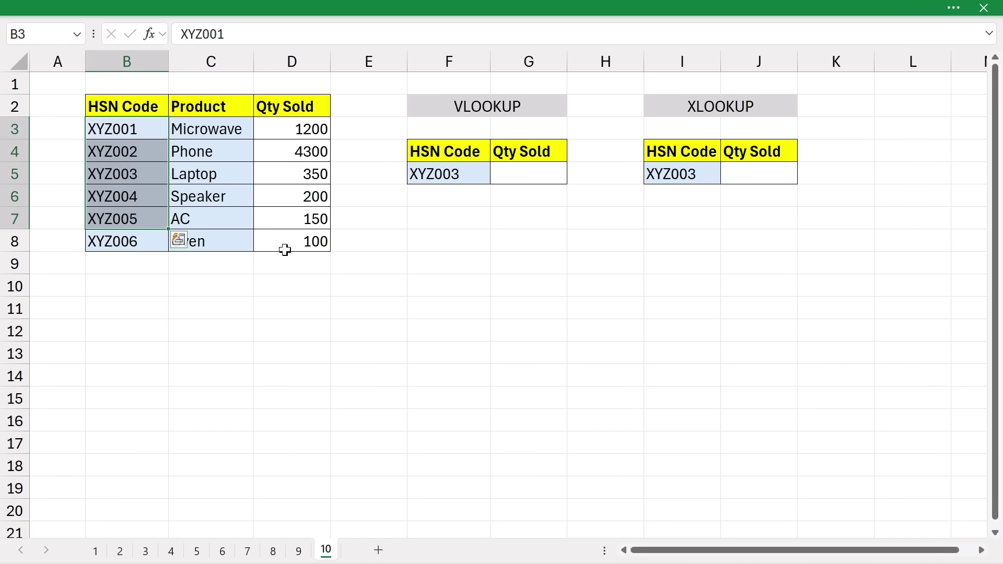
{"action": "left_click", "coordinate": [522, 172]}
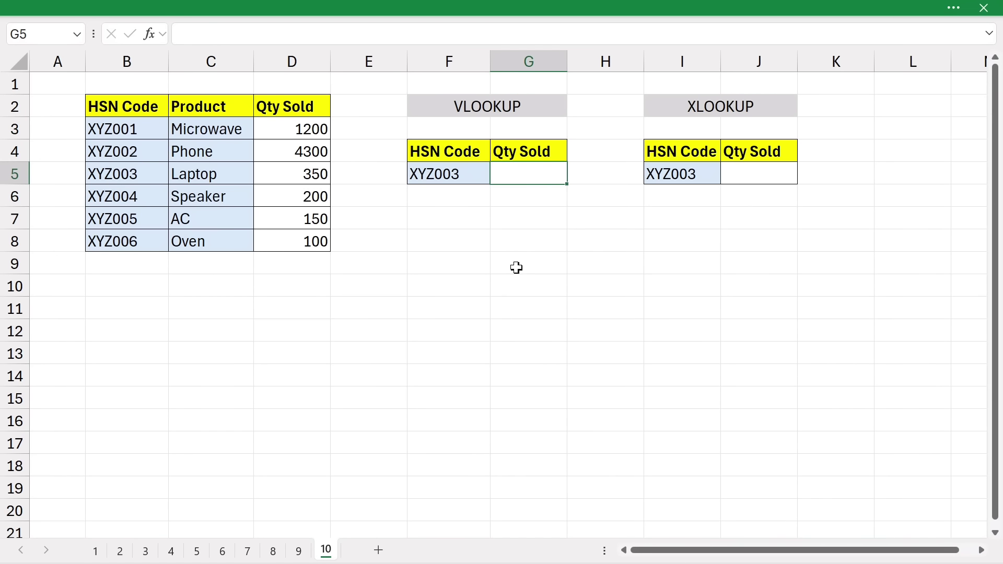
{"action": "type", "text": "=vloo"}
{"action": "key", "text": "Tab"}
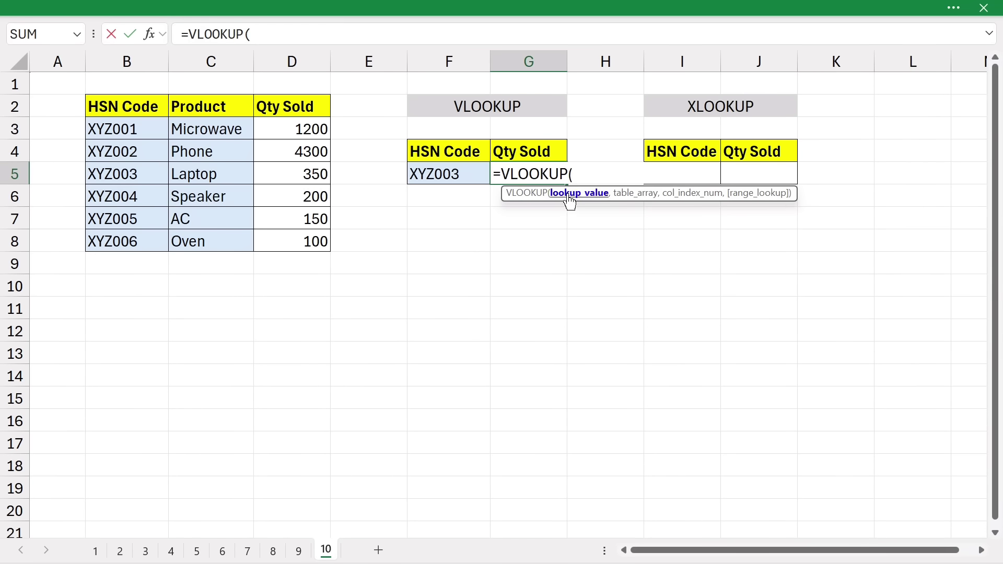
{"action": "left_click", "coordinate": [470, 174]}
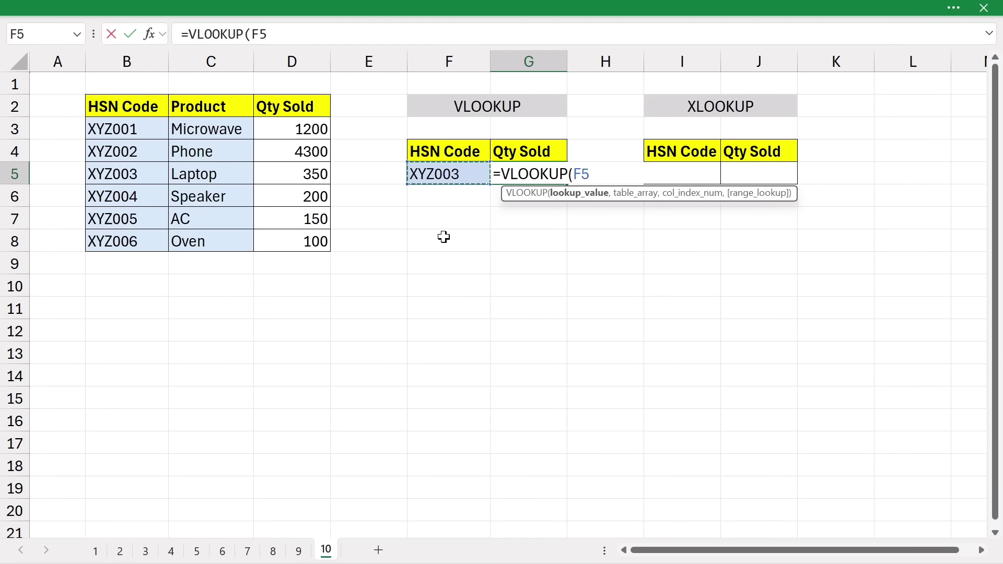
{"action": "type", "text": ","}
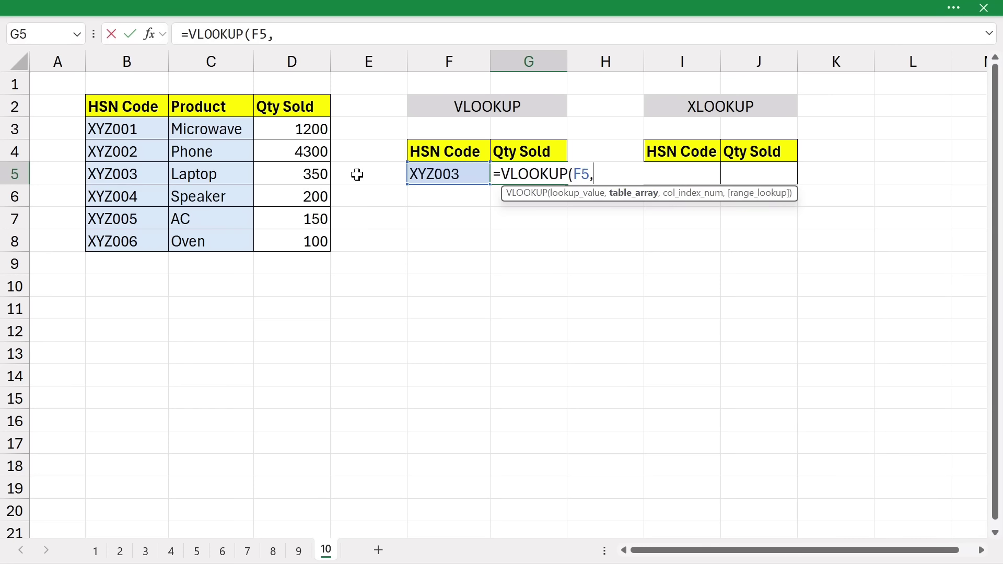
Complete the G5 VLOOKUP with table array B2:D8, column index 3 and exact match 0.
{"action": "left_click_drag", "start_coordinate": [150, 110], "coordinate": [302, 233]}
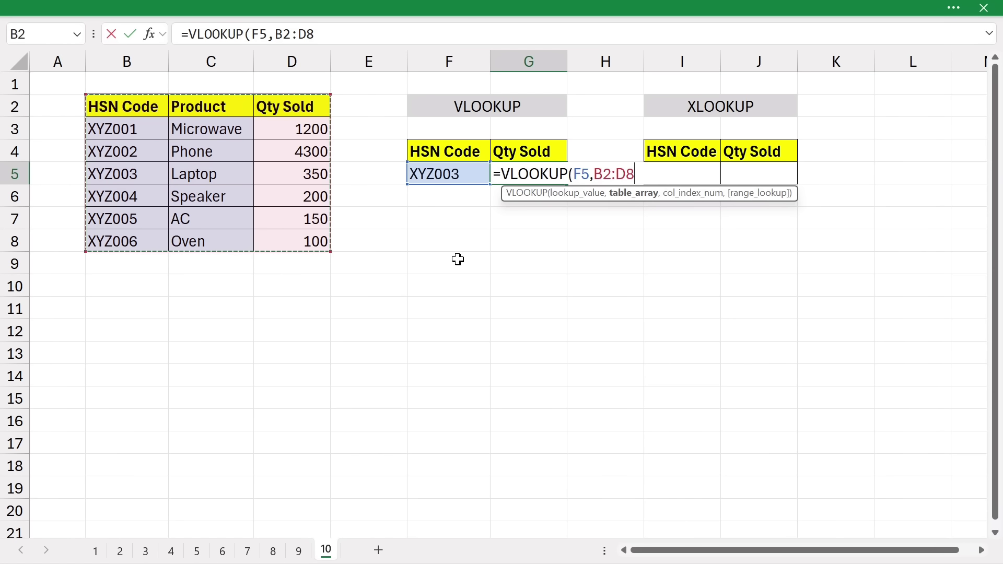
{"action": "type", "text": ",3"}
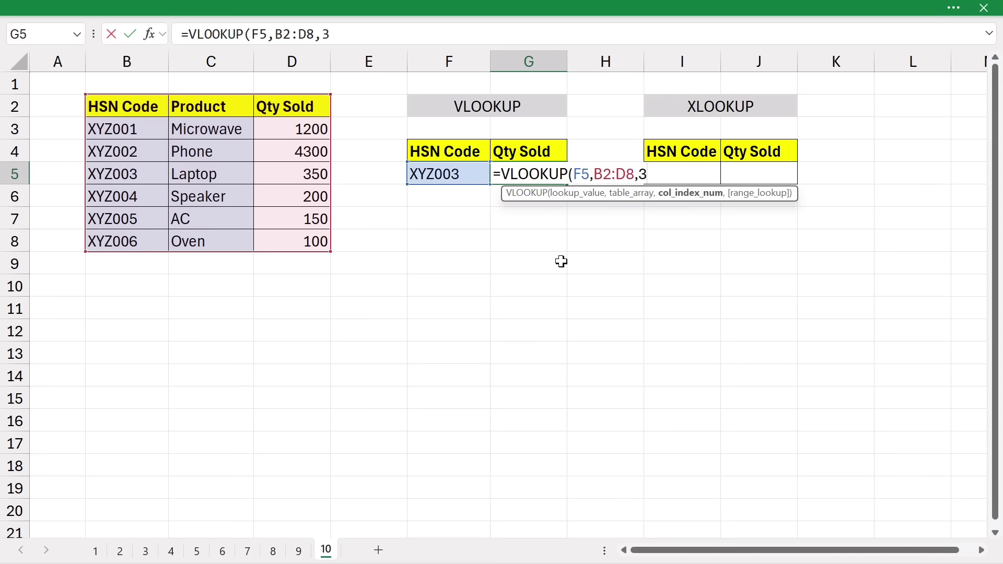
{"action": "type", "text": ","}
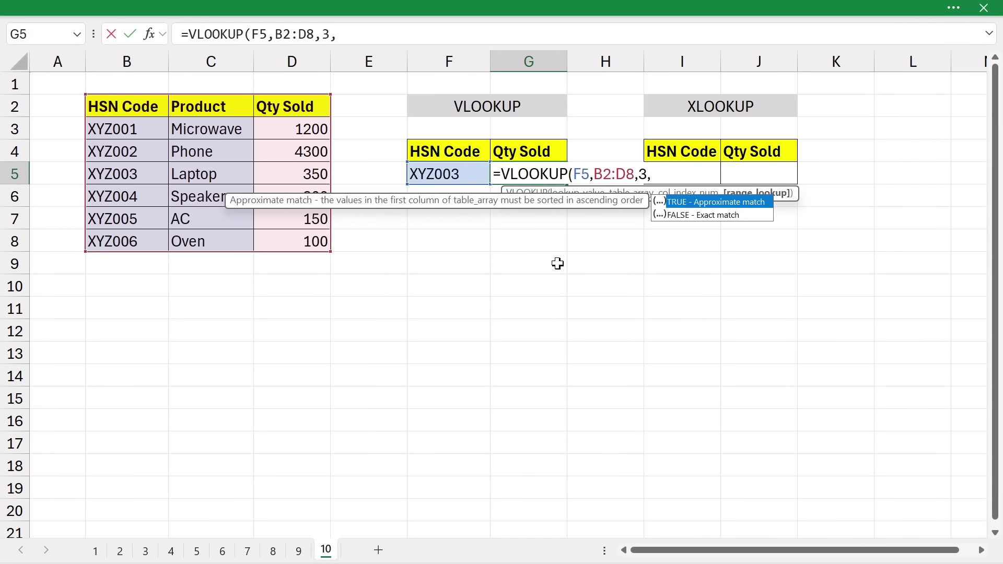
{"action": "type", "text": "0)"}
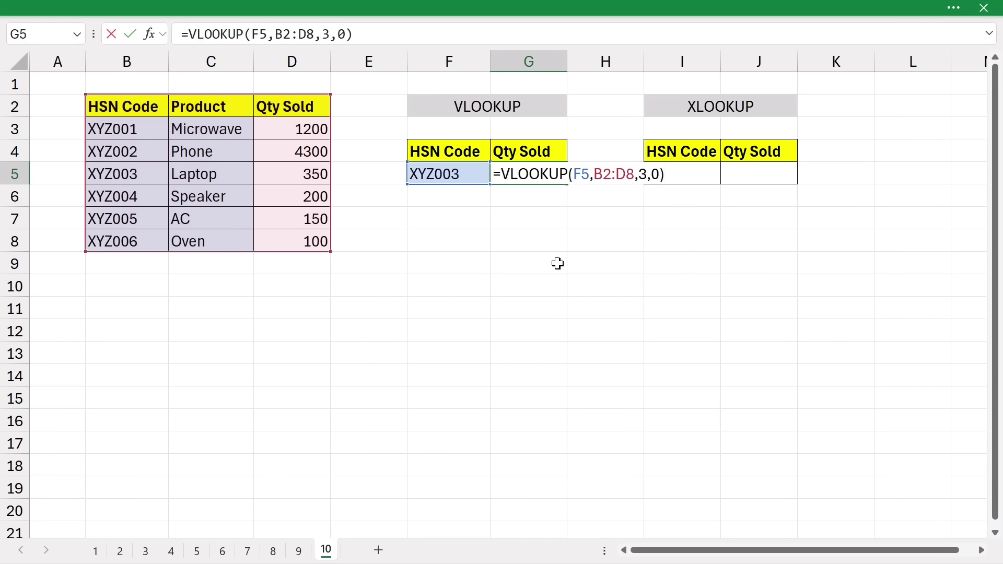
{"action": "key", "text": "Return"}
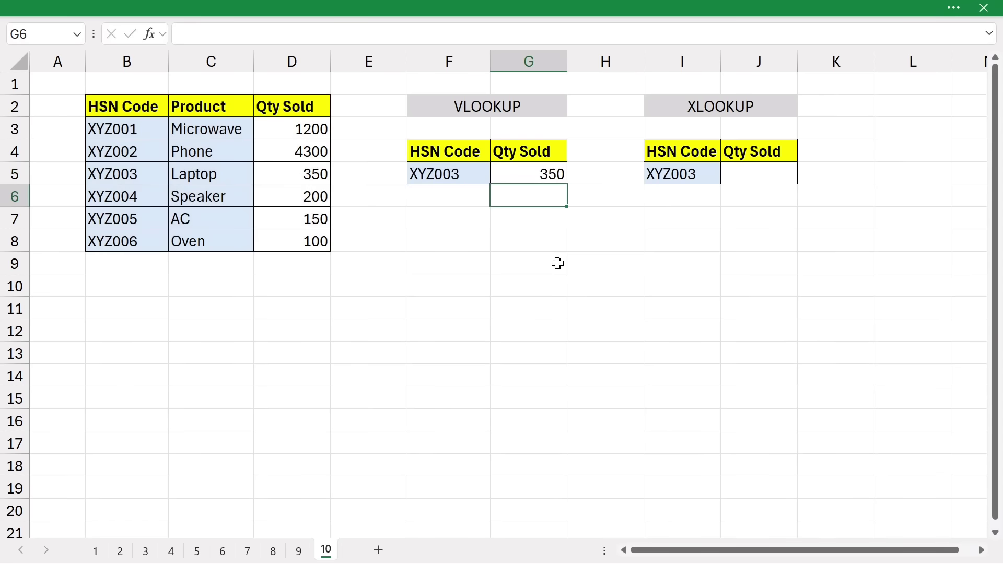
Start an XLOOKUP formula in J5 with the HSN code in I5 as the lookup value.
{"action": "left_click", "coordinate": [736, 181]}
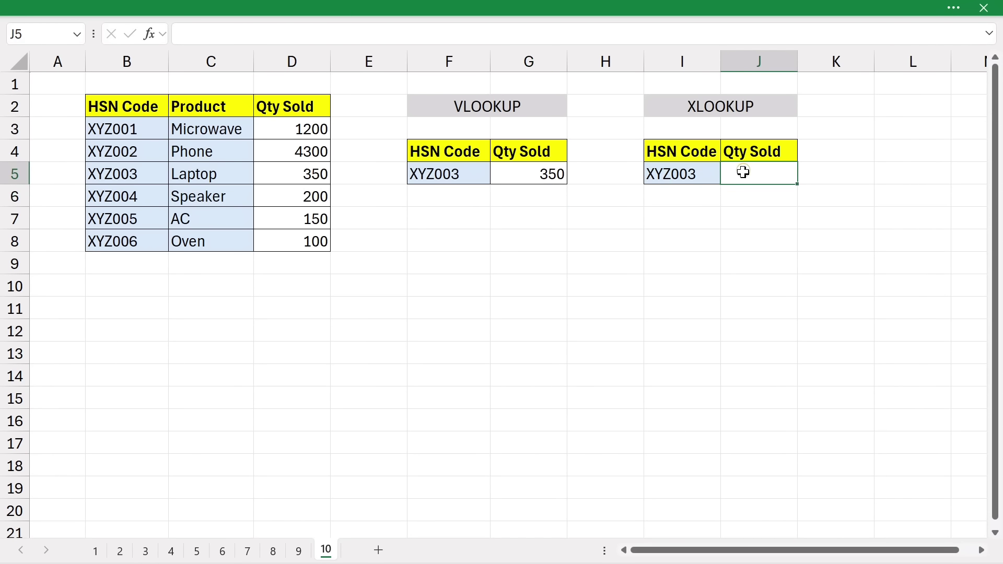
{"action": "type", "text": "="}
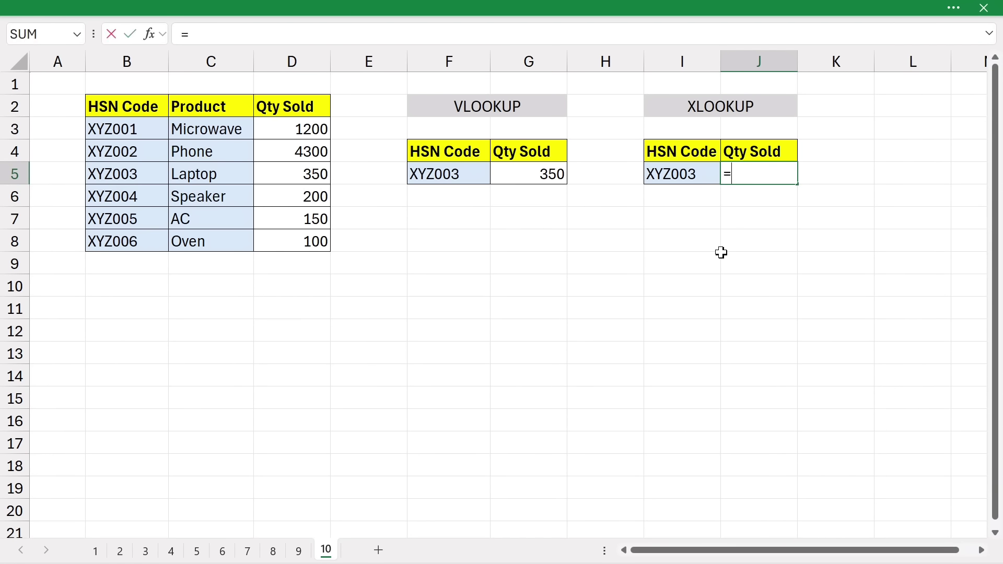
{"action": "type", "text": "xlo"}
{"action": "key", "text": "Tab"}
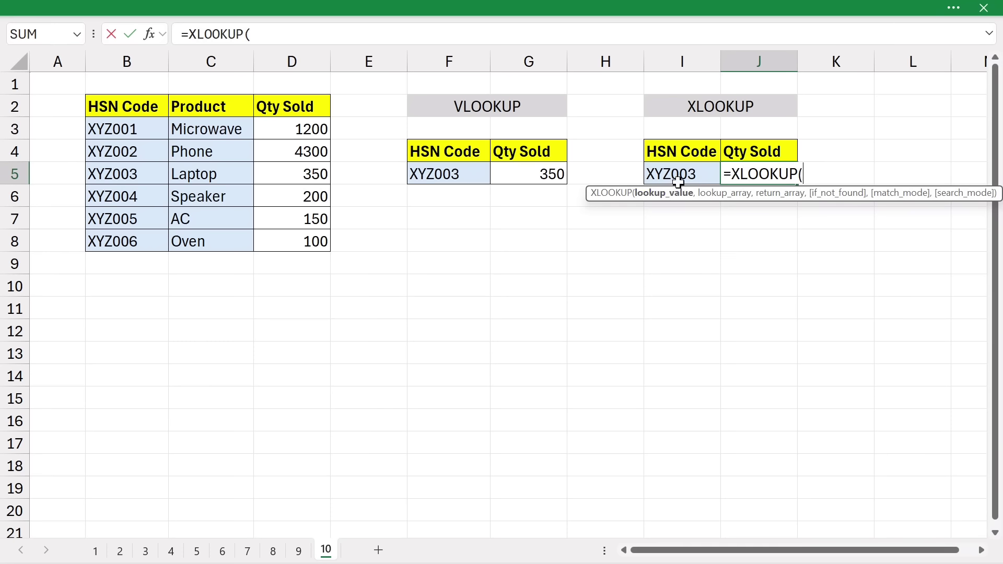
{"action": "left_click", "coordinate": [702, 175]}
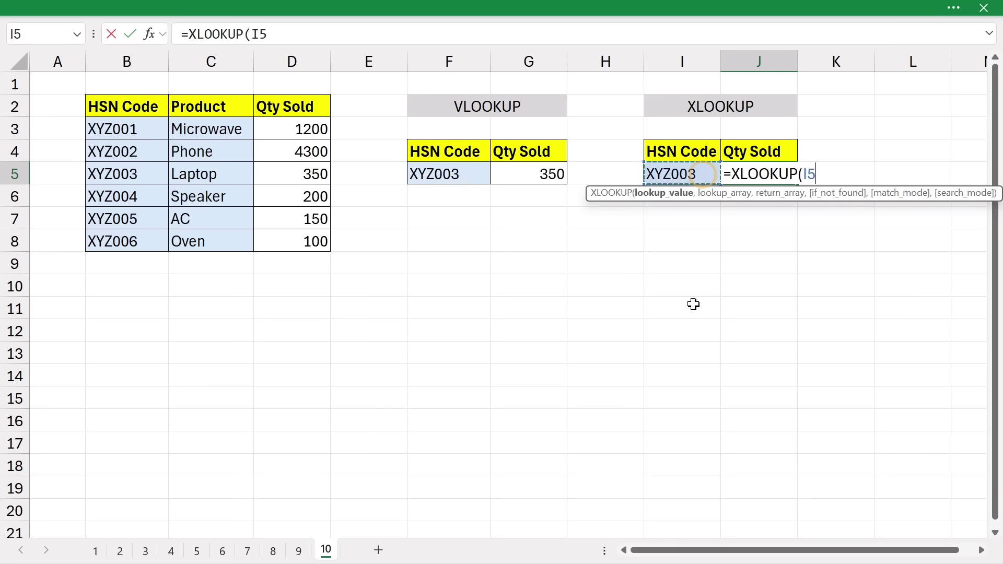
{"action": "type", "text": ","}
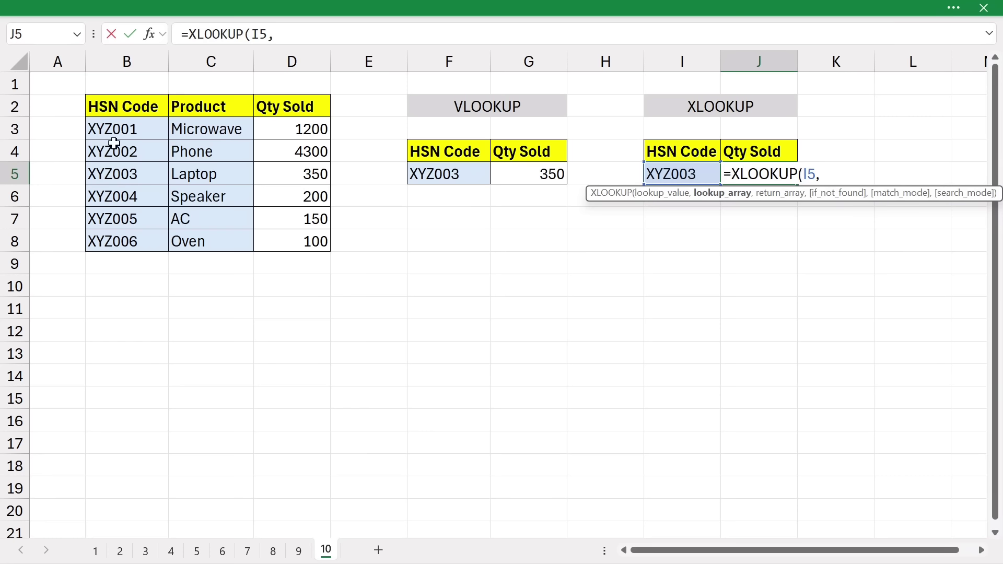
Complete the J5 XLOOKUP with the codes B3:B8 as lookup array and quantities D3:D8 as return array.
{"action": "left_click_drag", "start_coordinate": [113, 130], "coordinate": [109, 242]}
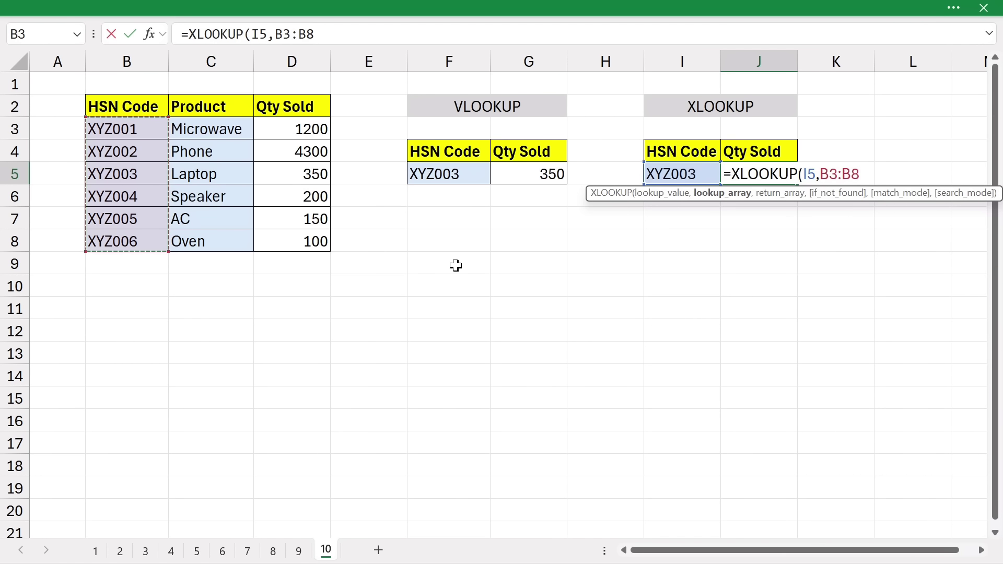
{"action": "type", "text": ","}
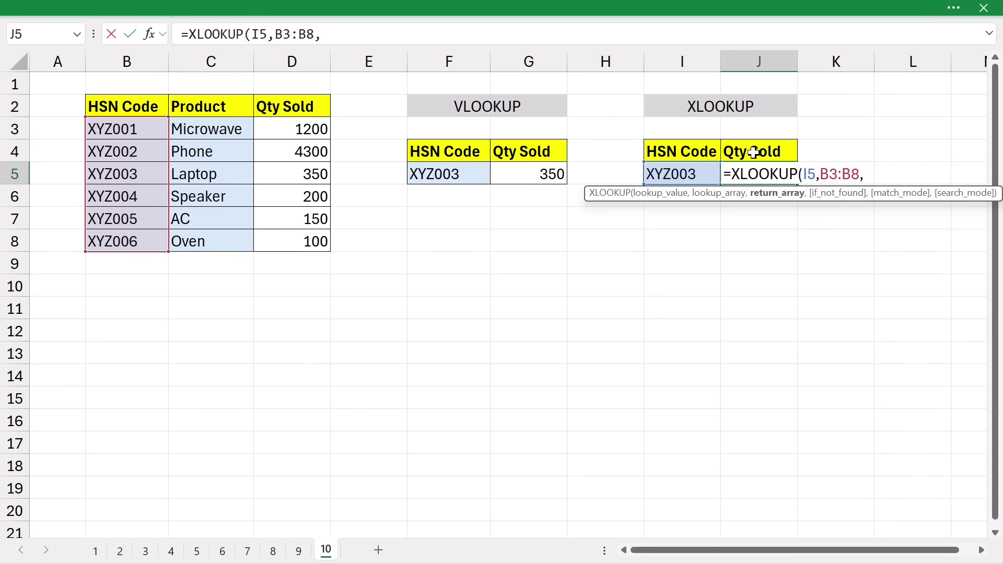
{"action": "left_click_drag", "start_coordinate": [277, 128], "coordinate": [293, 242]}
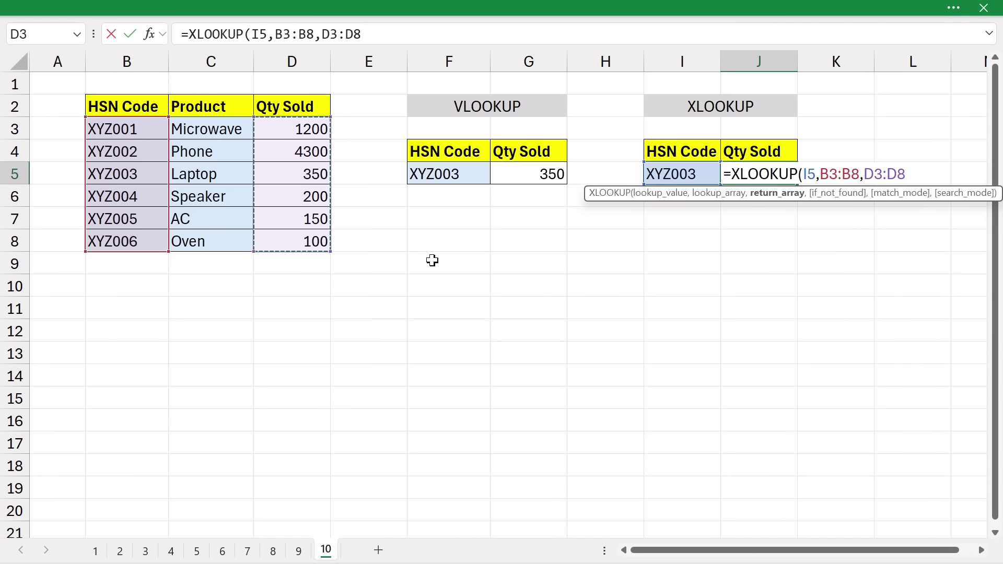
{"action": "type", "text": ")"}
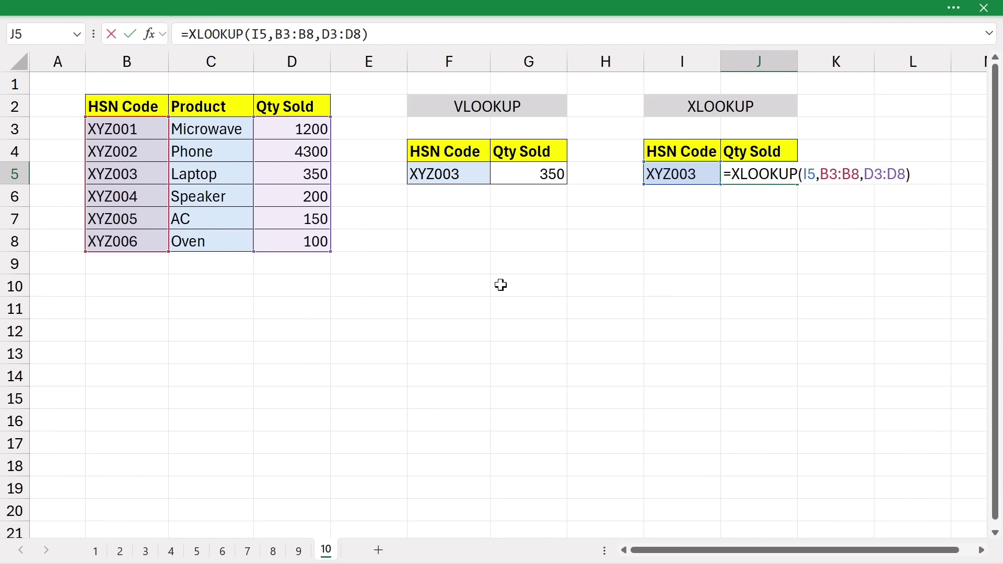
{"action": "key", "text": "Return"}
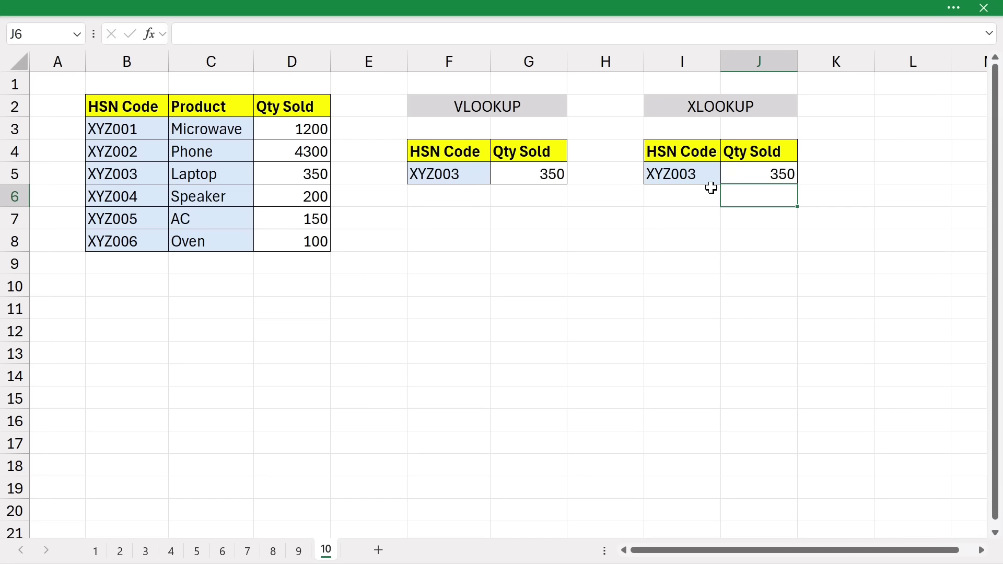
Change the HSN codes in F5 and I5 to XYZ004.
{"action": "double_click", "coordinate": [456, 173]}
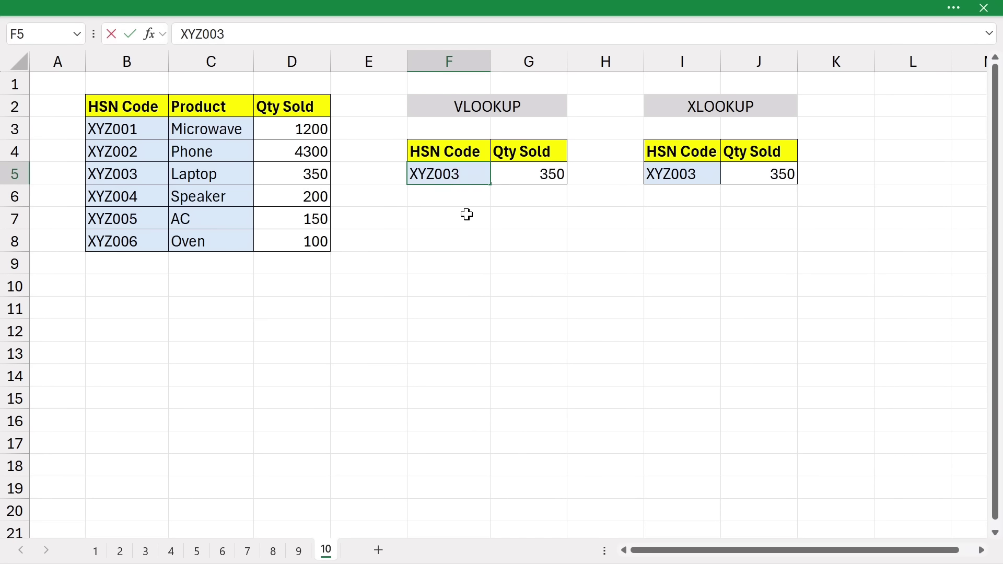
{"action": "key", "text": "BackSpace"}
{"action": "type", "text": "4"}
{"action": "key", "text": "Return"}
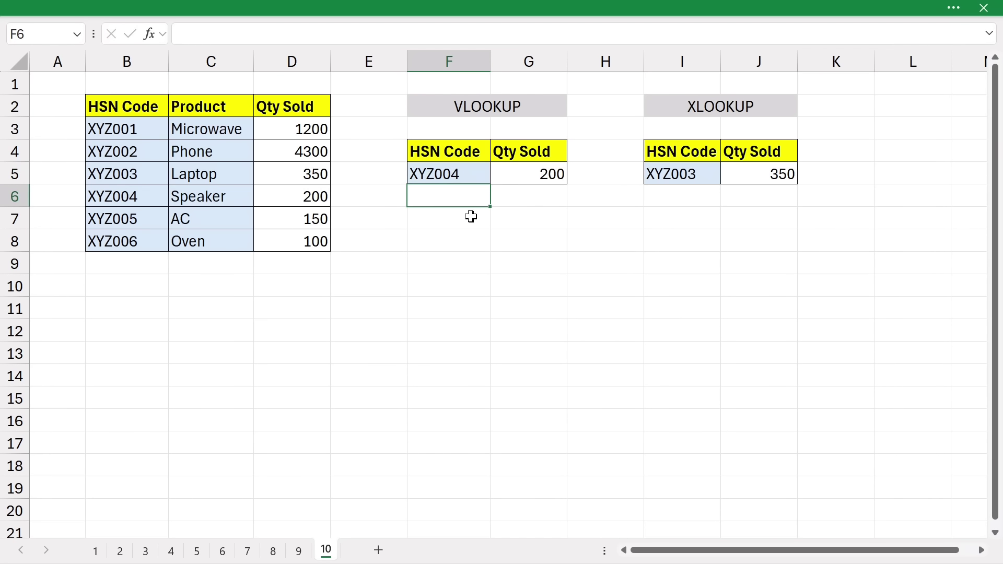
{"action": "double_click", "coordinate": [703, 174]}
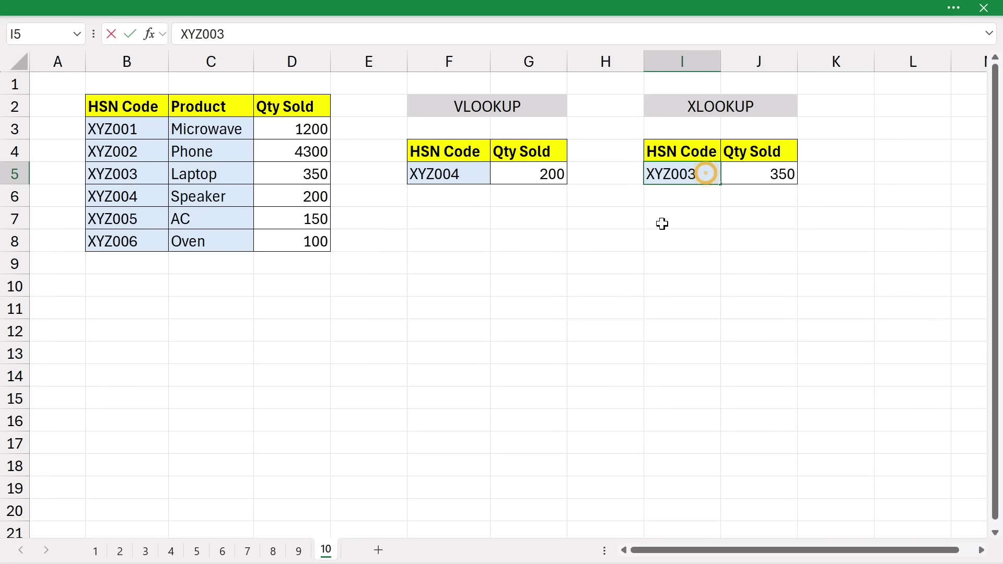
{"action": "type", "text": "4"}
{"action": "key", "text": "Return"}
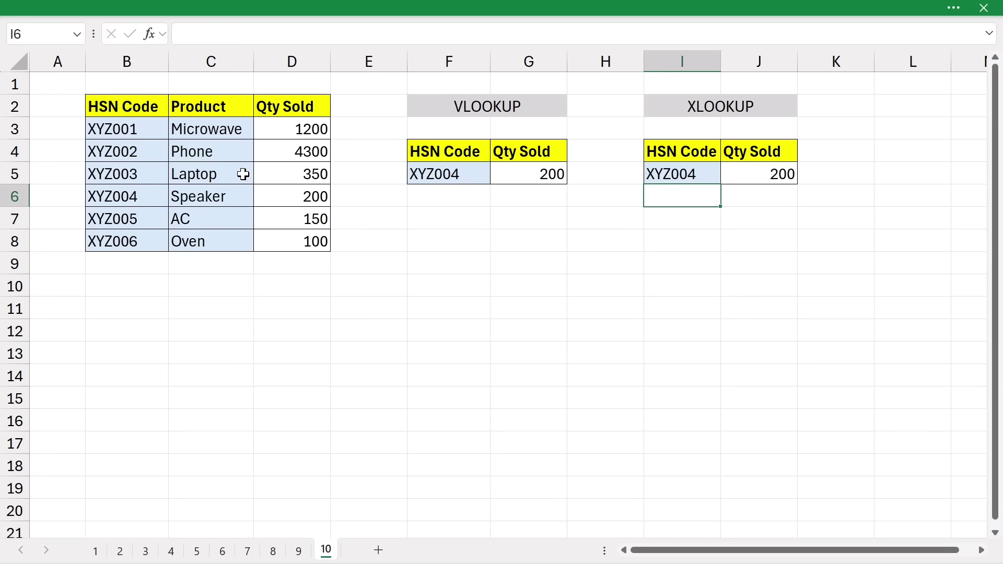
Insert a blank column before the Product column and check the column index in the VLOOKUP formula.
{"action": "left_click", "coordinate": [226, 62]}
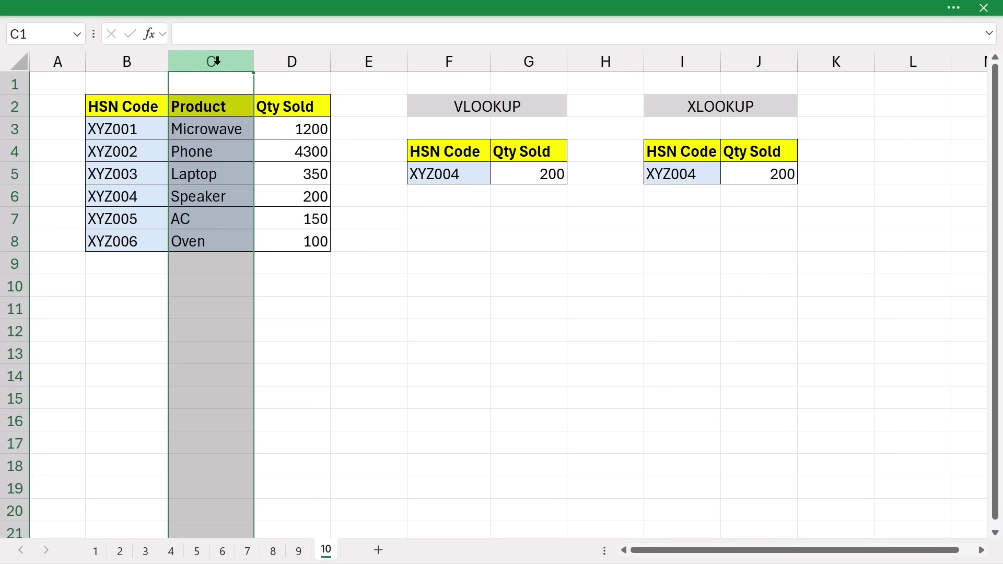
{"action": "right_click", "coordinate": [215, 61]}
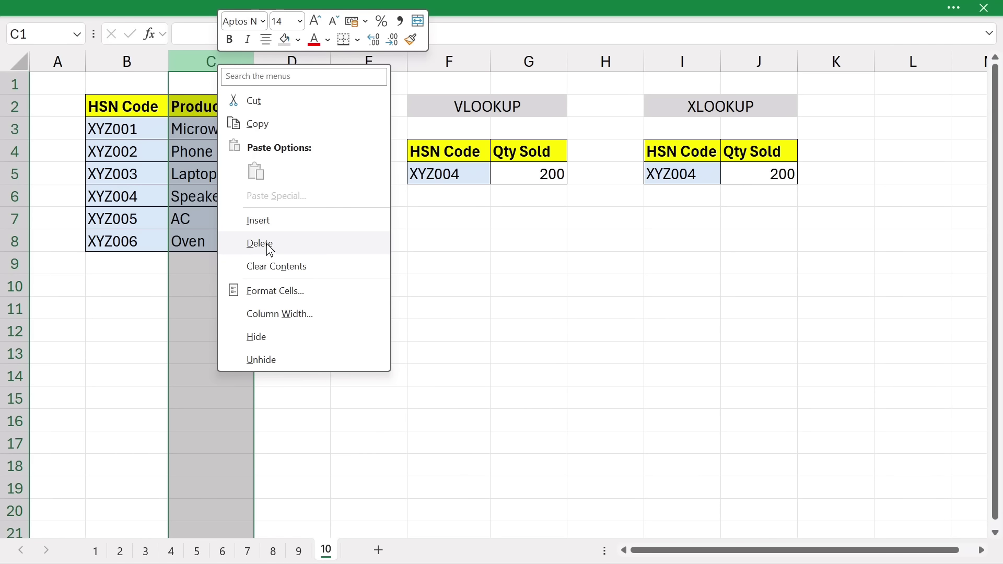
{"action": "left_click", "coordinate": [266, 227]}
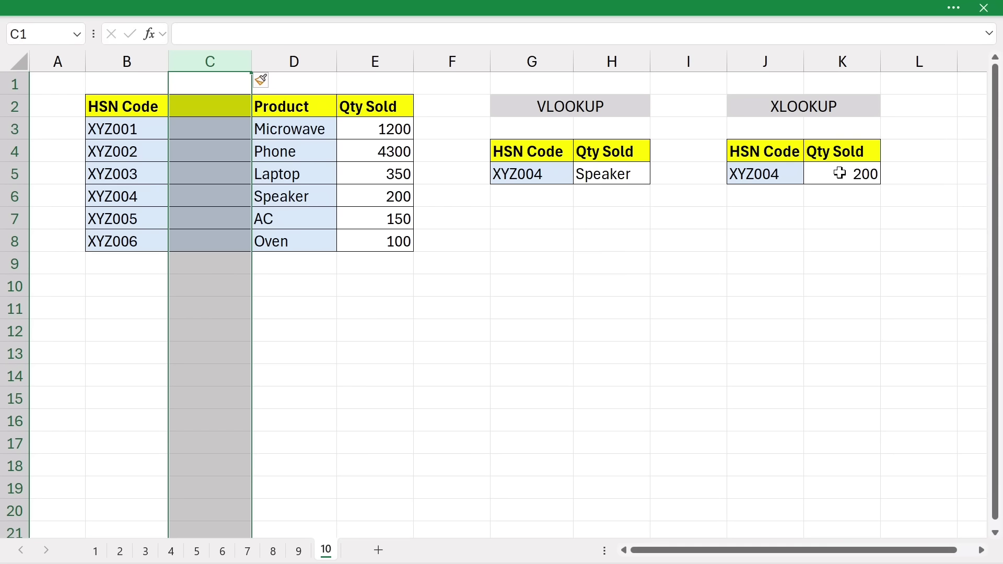
{"action": "left_click", "coordinate": [620, 175]}
{"action": "double_click", "coordinate": [619, 175]}
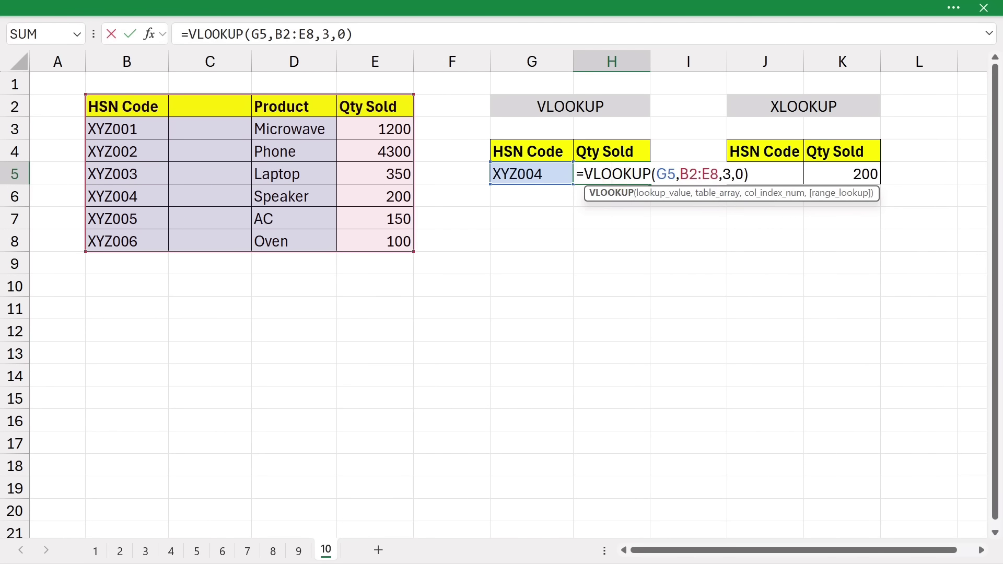
{"action": "double_click", "coordinate": [726, 173]}
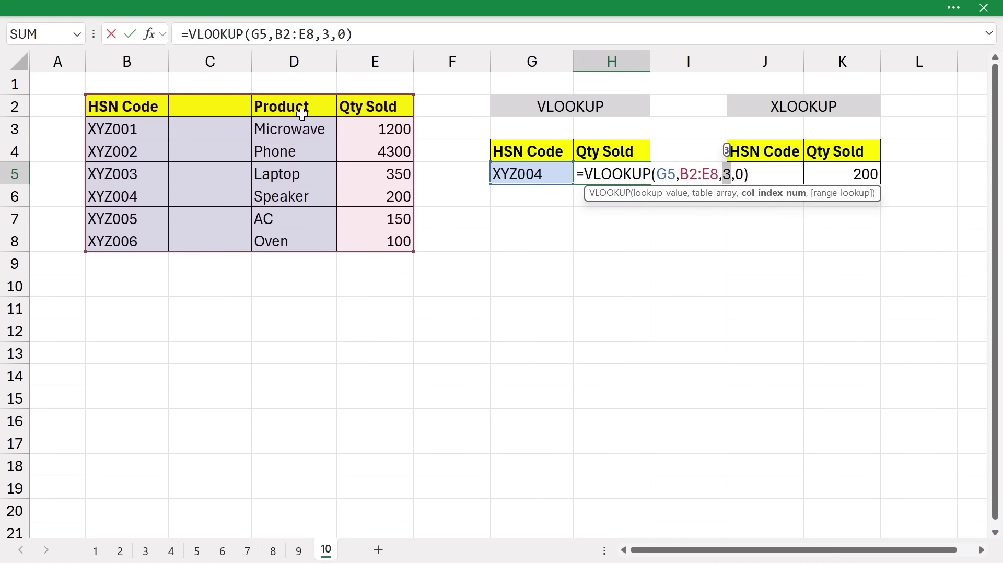
{"action": "key", "text": "ctrl+Return"}
Insert a second blank column at column C, directly after the HSN Code column.
{"action": "left_click", "coordinate": [243, 63]}
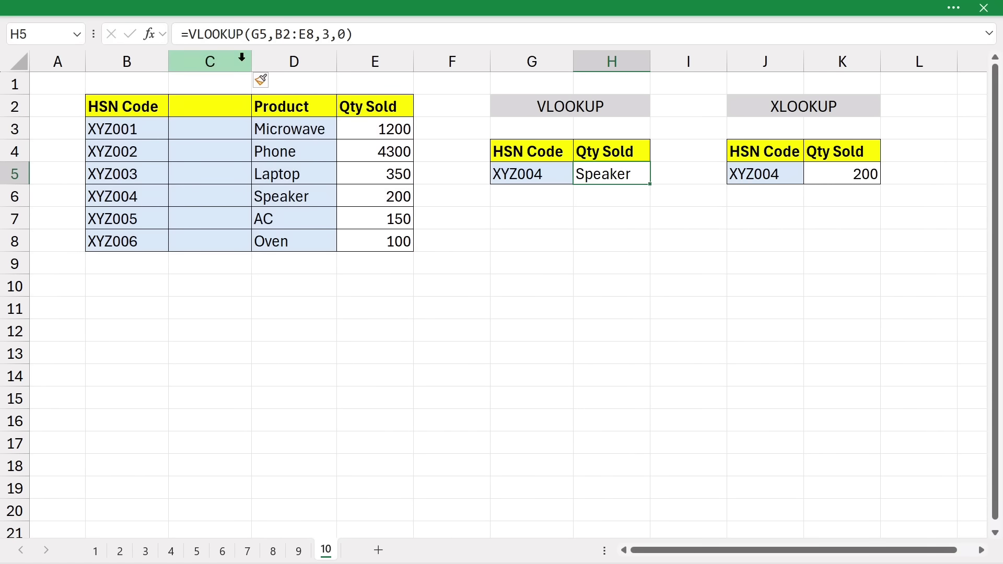
{"action": "right_click", "coordinate": [243, 63]}
{"action": "left_click", "coordinate": [297, 224]}
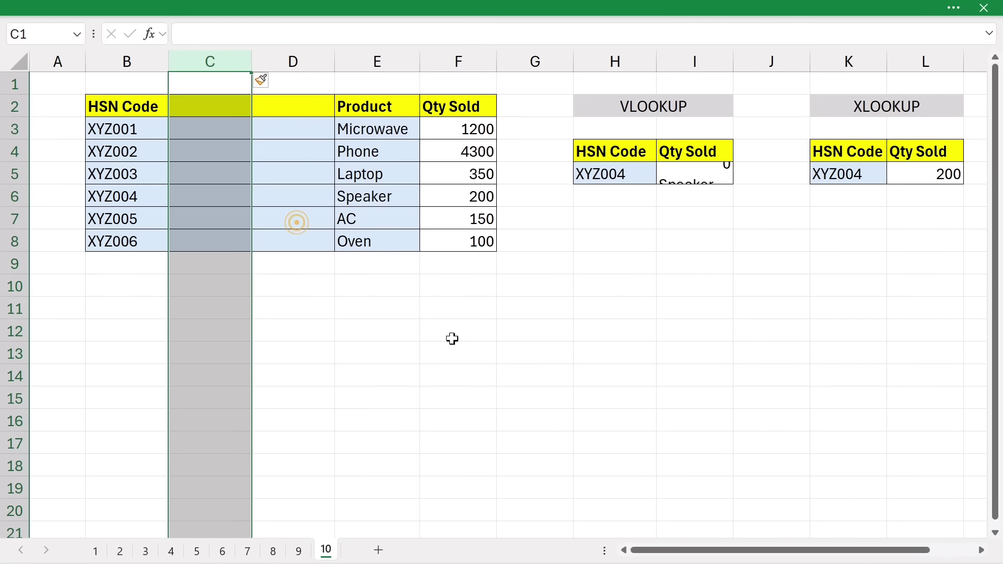
Examine the VLOOKUP formula in I5 and the XLOOKUP formula in L5 to compare how their references handle the inserted columns.
{"action": "left_click", "coordinate": [685, 174]}
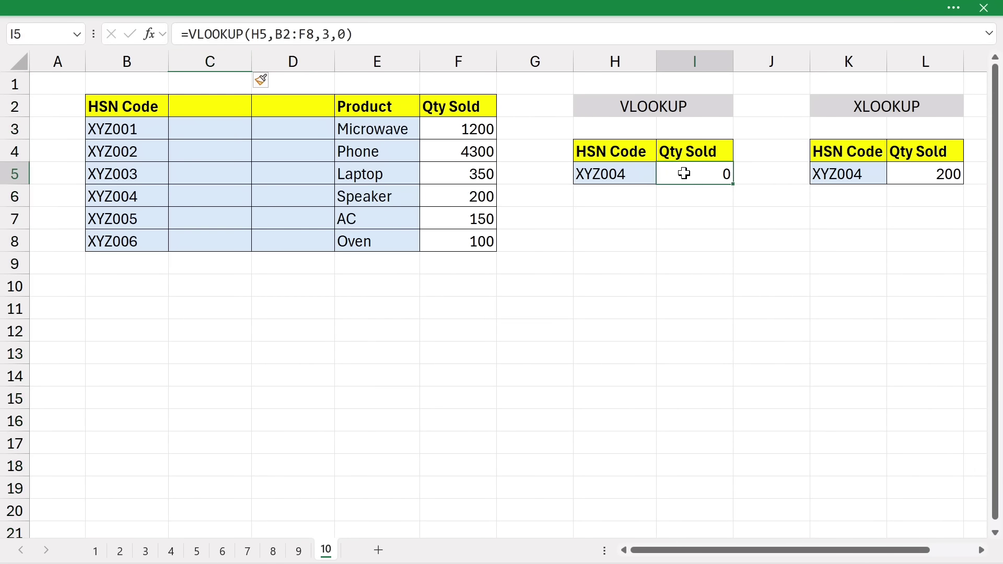
{"action": "double_click", "coordinate": [685, 174]}
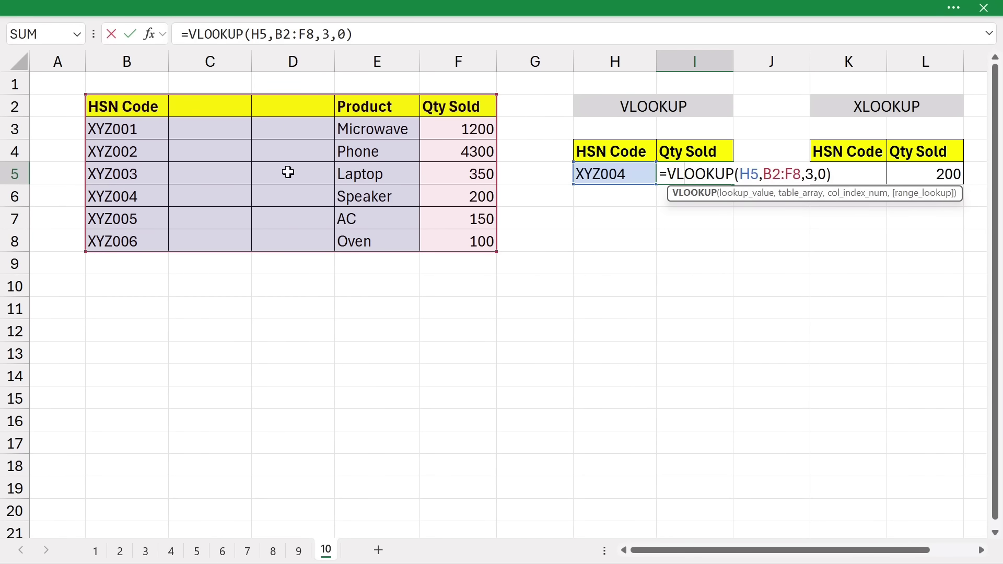
{"action": "left_click", "coordinate": [278, 209]}
{"action": "left_click", "coordinate": [312, 348]}
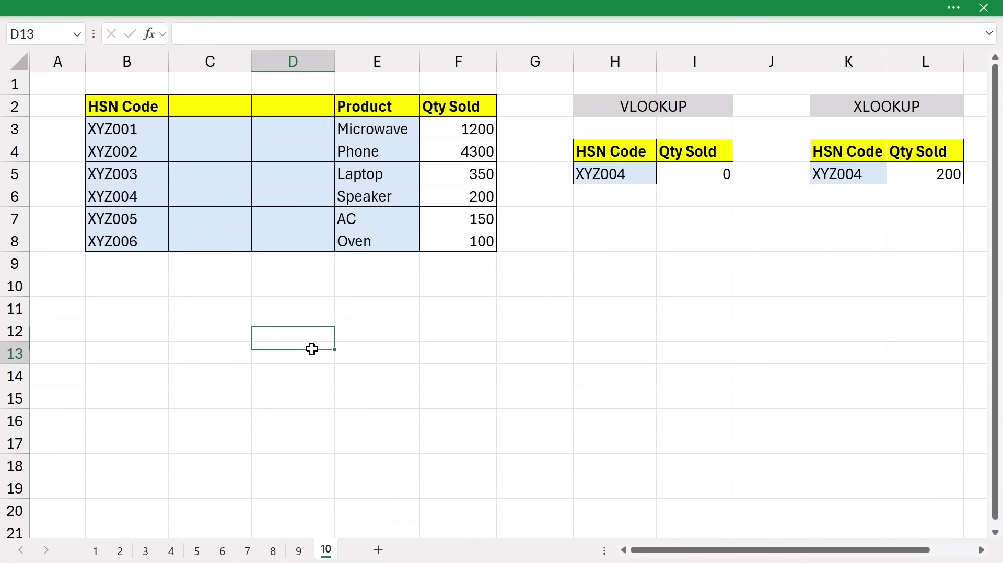
{"action": "key", "text": "ctrl+z"}
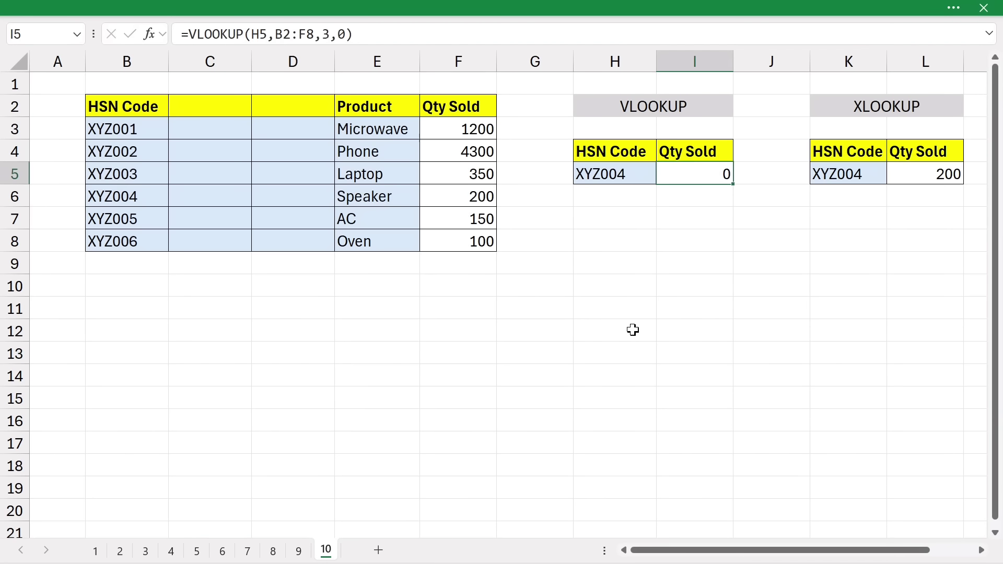
{"action": "double_click", "coordinate": [908, 177]}
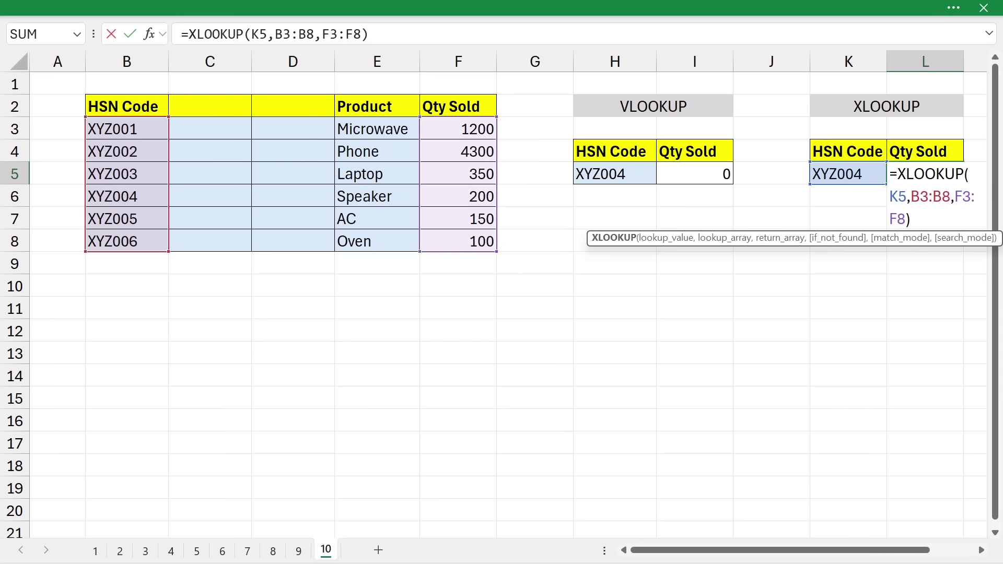
{"action": "key", "text": "ctrl+Return"}
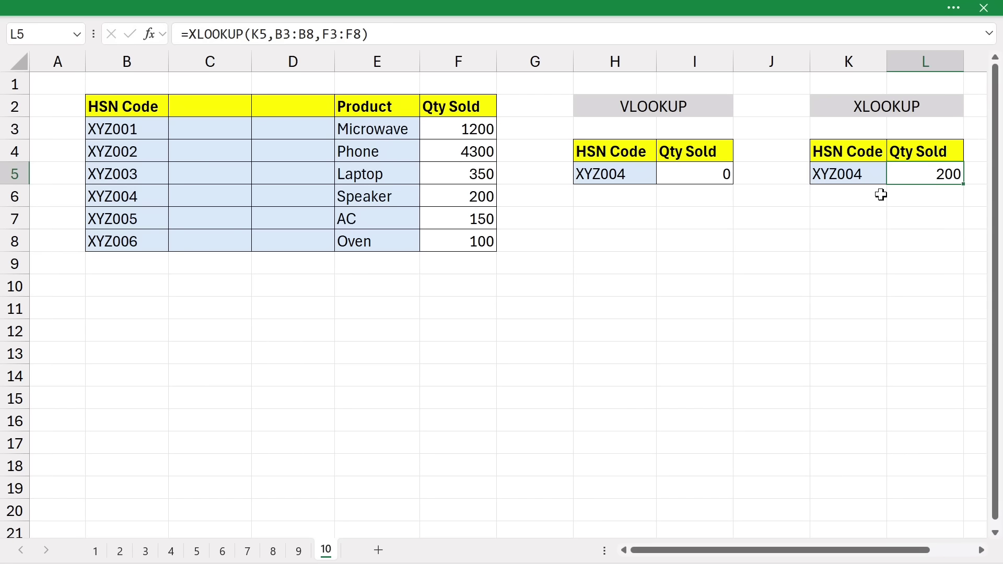